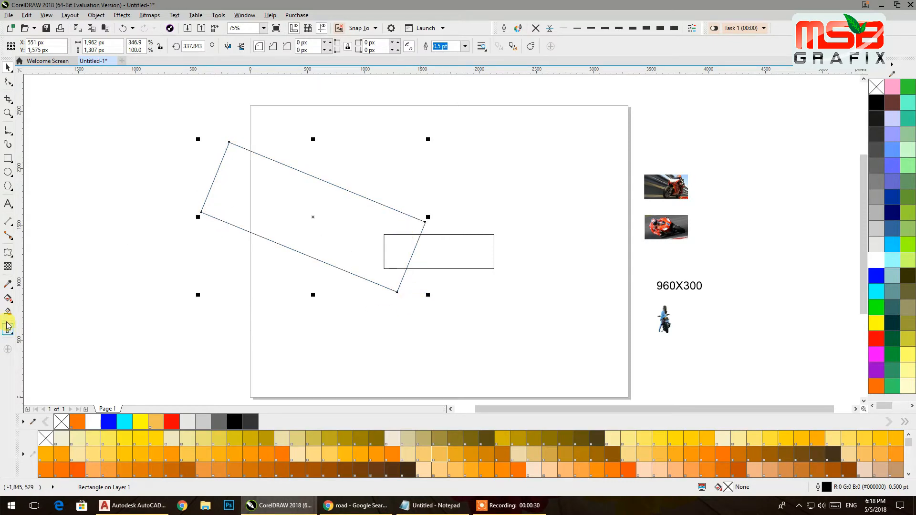
# - Smart-fill the area where the tilted rectangle overlaps the left end of the banner rectangle in dark blue
pyautogui.click(7, 326)
pyautogui.click(401, 254)
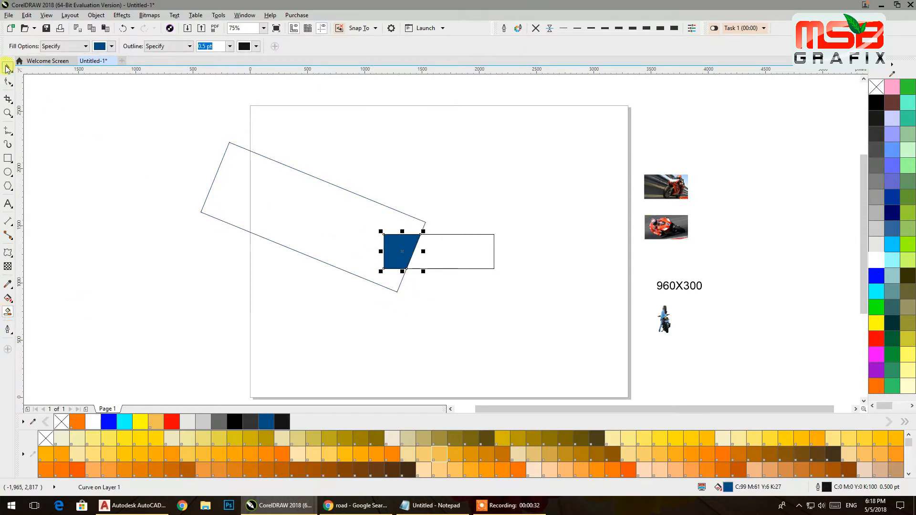
pyautogui.click(7, 69)
# - Rotate the tilted rectangle to about 16.3° and place it so its short edge cuts across the dark blue shape
pyautogui.moveTo(242, 228); pyautogui.dragTo(506, 298)
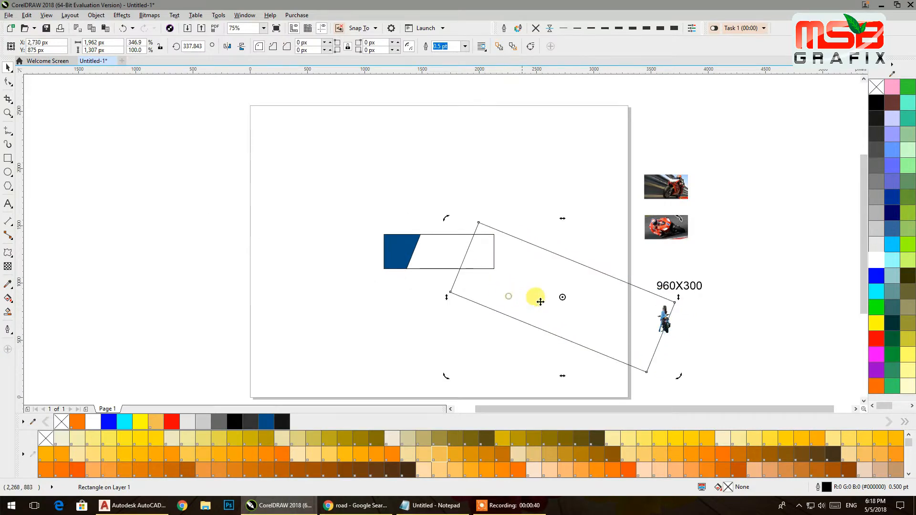
pyautogui.moveTo(681, 374); pyautogui.dragTo(692, 311)
pyautogui.moveTo(544, 313); pyautogui.dragTo(540, 267)
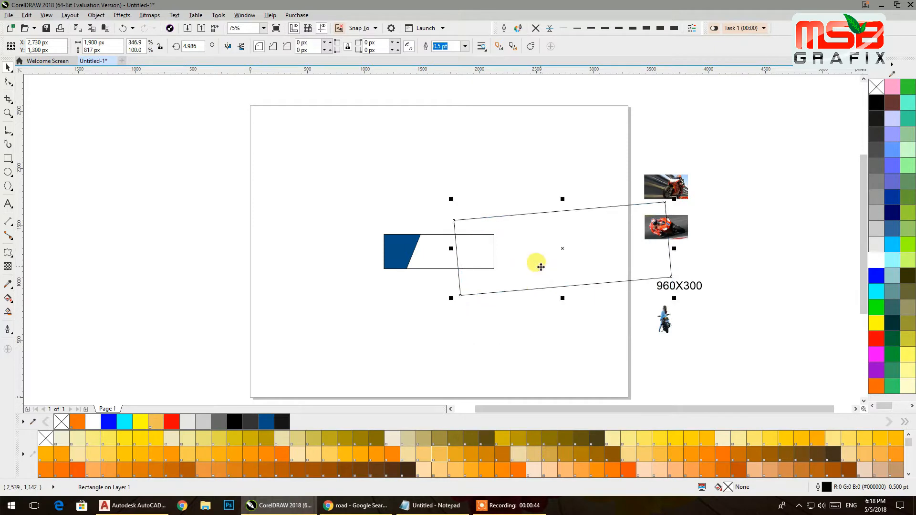
pyautogui.click(530, 270)
pyautogui.moveTo(445, 299); pyautogui.dragTo(468, 336)
pyautogui.moveTo(522, 262); pyautogui.dragTo(468, 253)
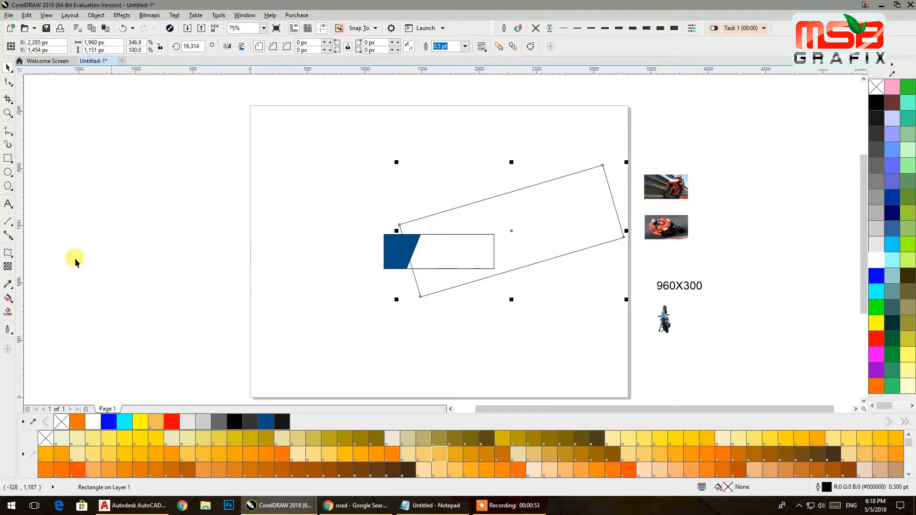
# - Set the Smart Fill colour to light blue, C54 M13 Y0 K0
pyautogui.click(8, 311)
pyautogui.click(111, 46)
pyautogui.moveTo(129, 107); pyautogui.dragTo(129, 95)
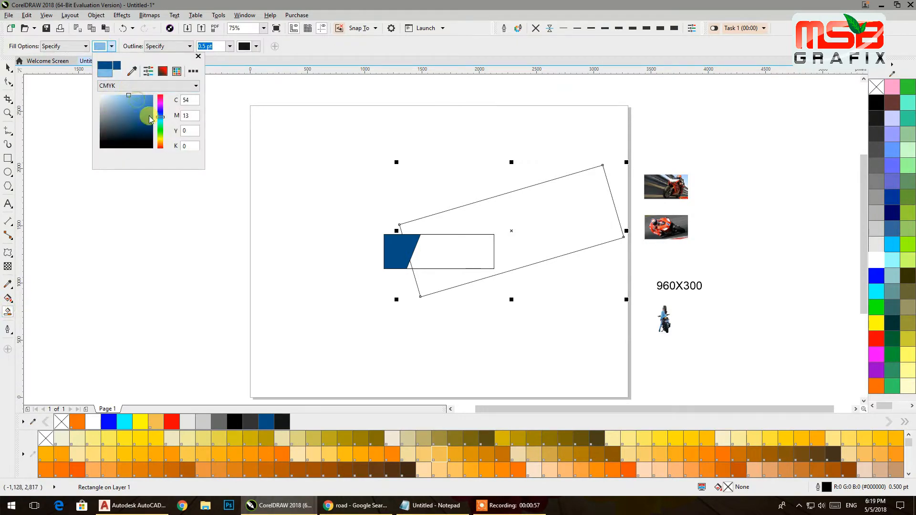
pyautogui.click(8, 314)
pyautogui.click(412, 241)
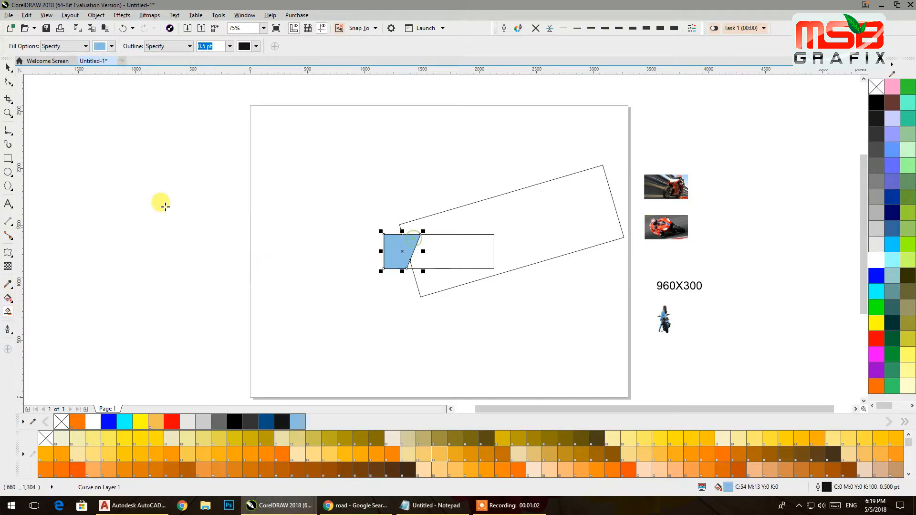
pyautogui.hotkey('ctrl', 'z')
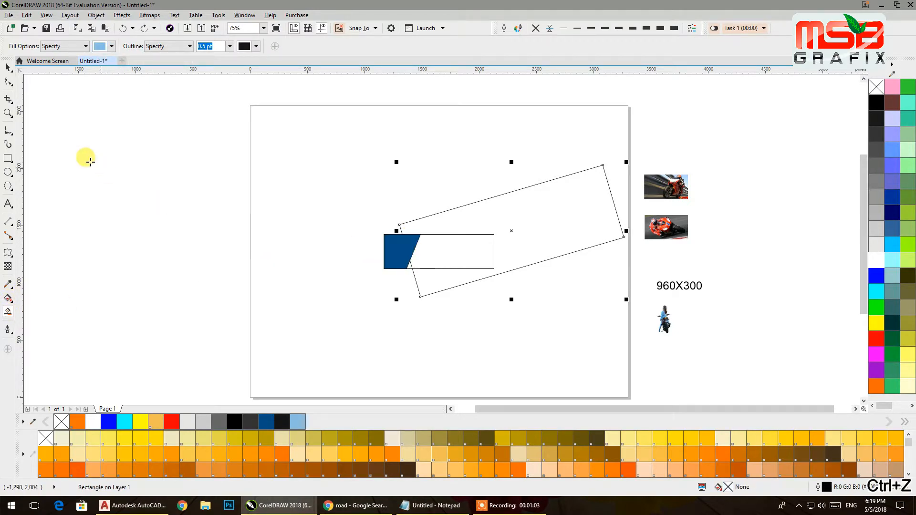
# - Smart-fill the triangle between the tilted rectangle's edge and the dark blue shape's slanted side in light blue
pyautogui.click(5, 67)
pyautogui.click(482, 209)
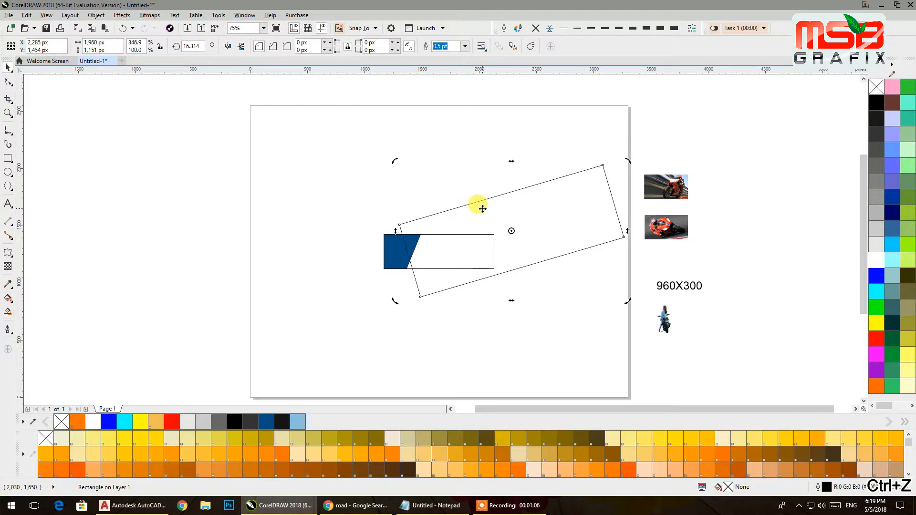
pyautogui.scroll(4, 409, 220)
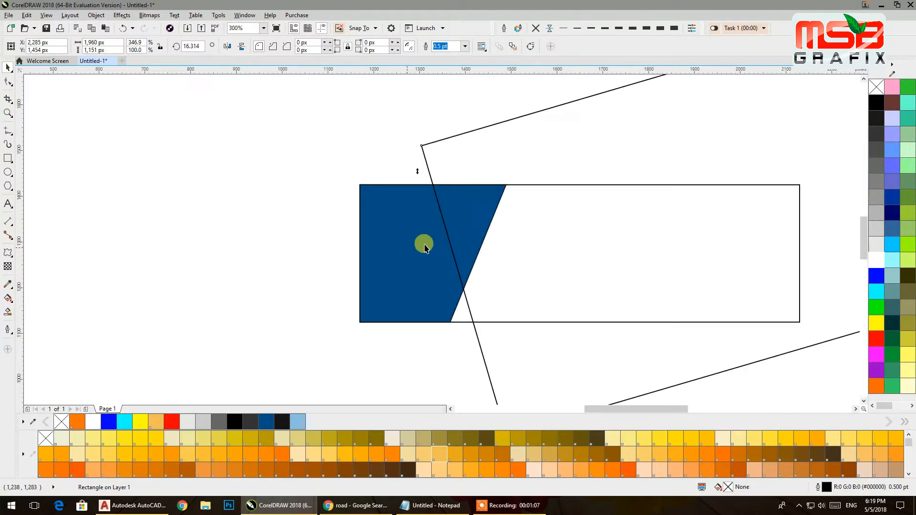
pyautogui.click(7, 311)
pyautogui.click(474, 201)
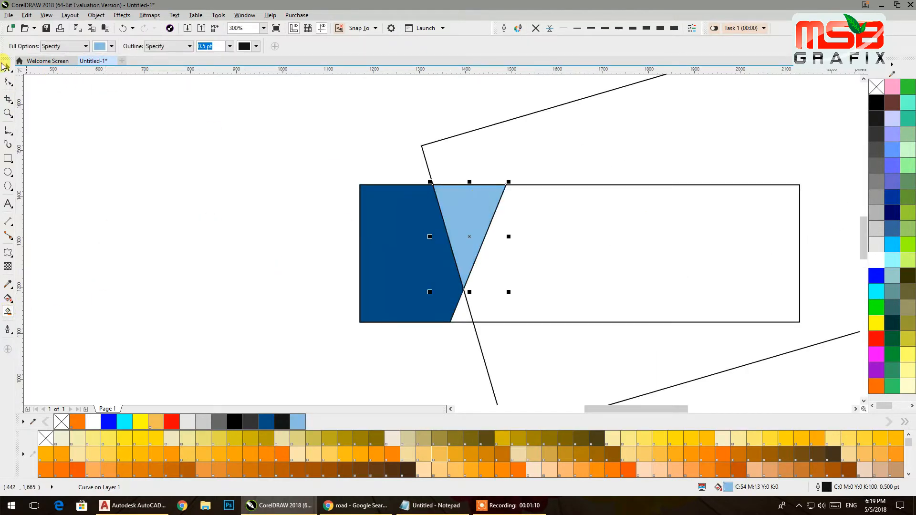
# - Move the tilted rectangle over the banner's right end and smart-fill the overlapping triangle in light blue
pyautogui.press('space')
pyautogui.moveTo(488, 143); pyautogui.dragTo(811, 116)
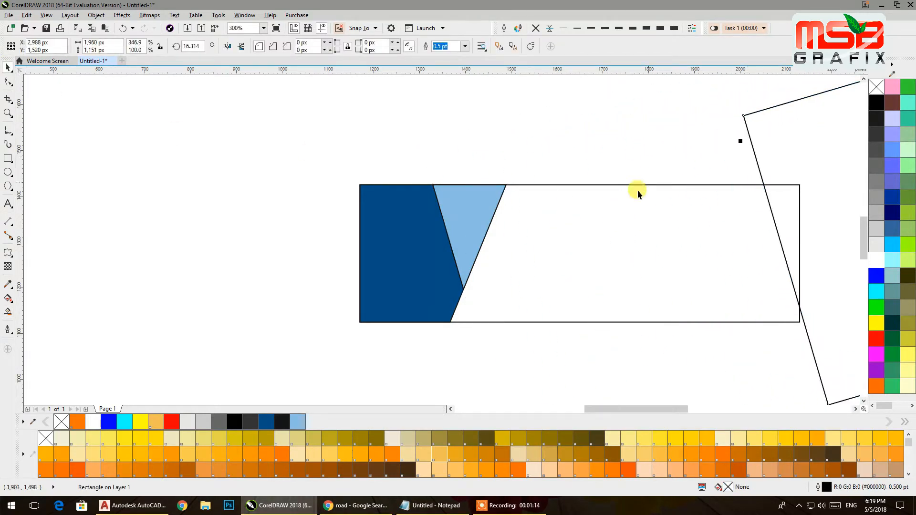
pyautogui.click(8, 313)
pyautogui.click(783, 210)
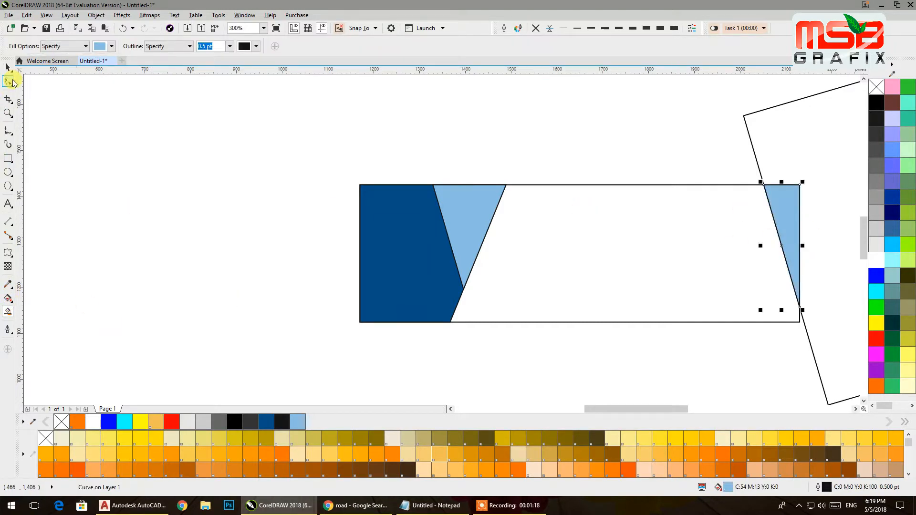
pyautogui.click(8, 68)
pyautogui.click(787, 291)
pyautogui.moveTo(820, 328); pyautogui.dragTo(783, 333)
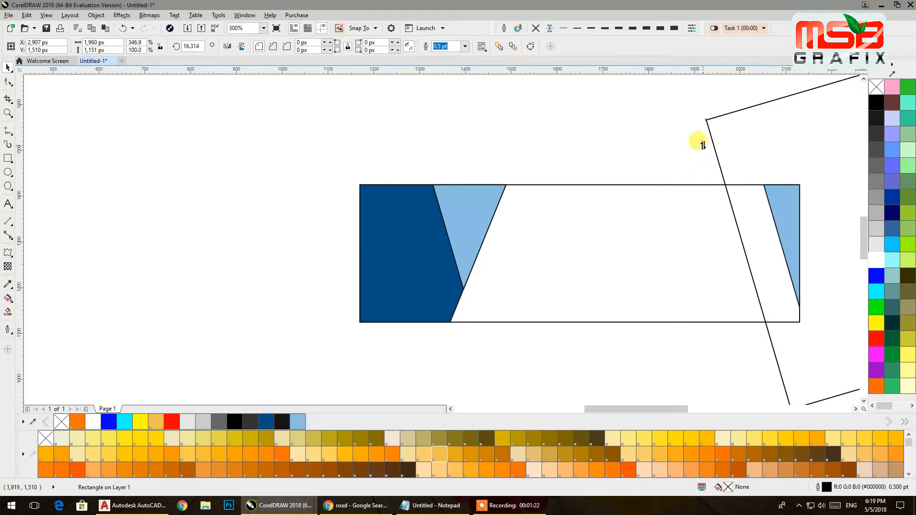
pyautogui.hotkey('ctrl', 'z')
# - Rotate the tilted rectangle to about 344.1° and align its lower edge with the banner's lower-right corner
pyautogui.scroll(-3, 697, 167)
pyautogui.click(725, 183)
pyautogui.moveTo(704, 235); pyautogui.dragTo(682, 153)
pyautogui.moveTo(733, 167); pyautogui.dragTo(721, 196)
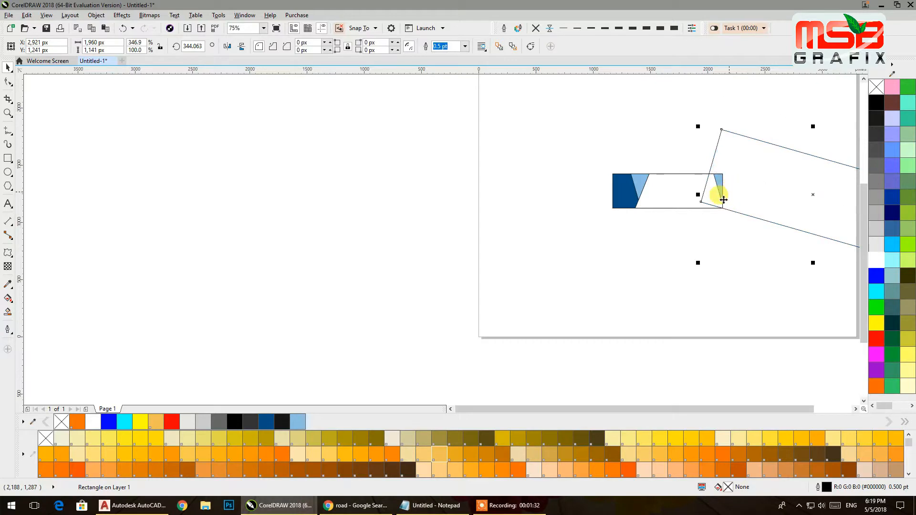
pyautogui.scroll(5, 730, 196)
pyautogui.moveTo(676, 263); pyautogui.dragTo(403, 347)
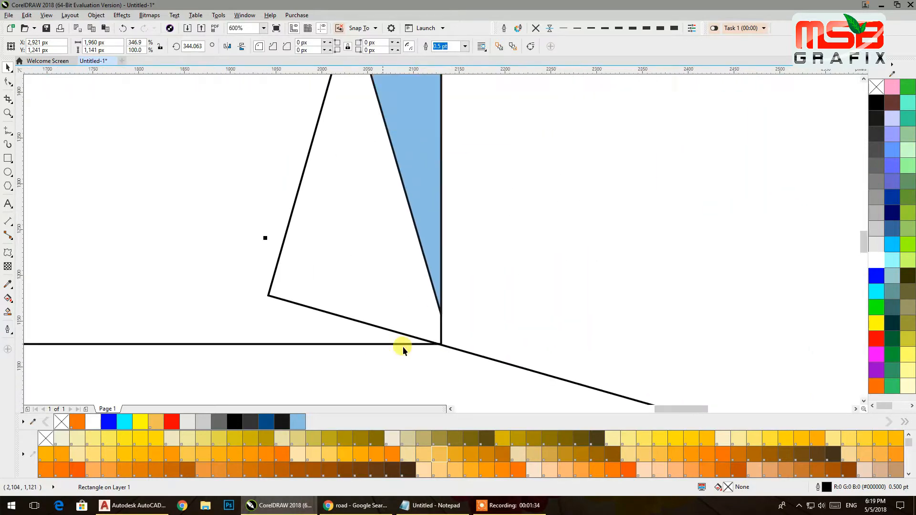
pyautogui.moveTo(470, 339); pyautogui.dragTo(442, 344)
# - Smart-fill the rectangle's overlap with the banner's right end in light blue and delete the tilted rectangle
pyautogui.scroll(-3, 468, 294)
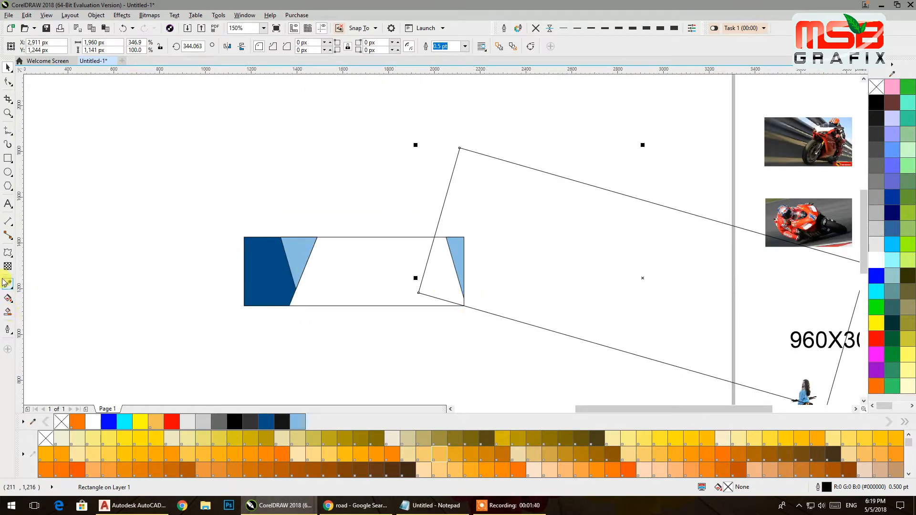
pyautogui.click(8, 312)
pyautogui.click(434, 271)
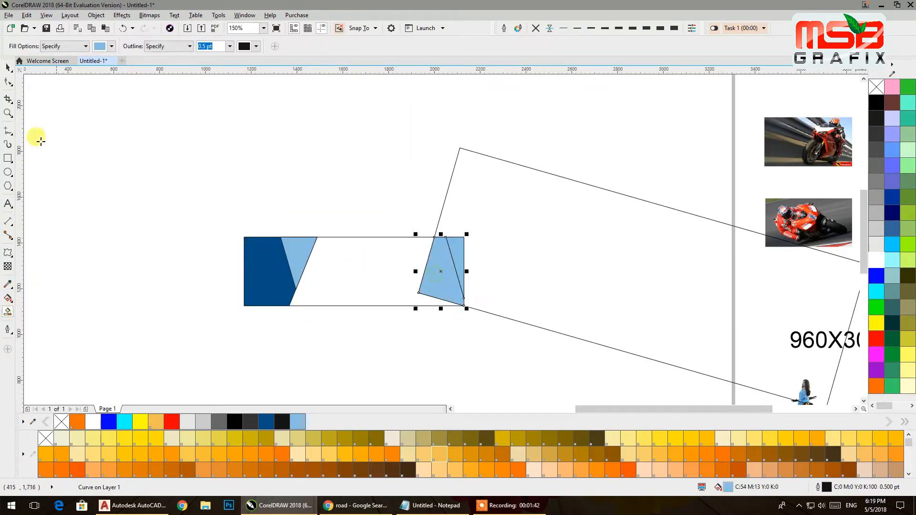
pyautogui.click(7, 69)
pyautogui.click(491, 194)
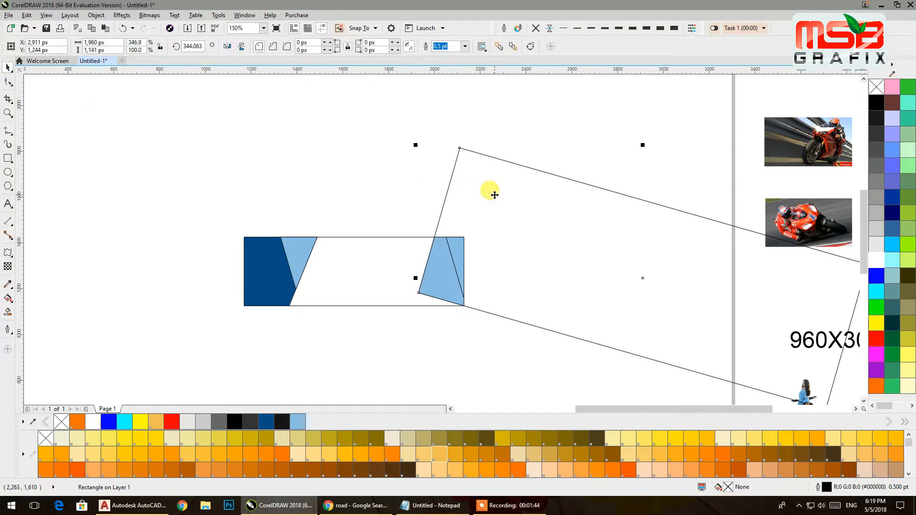
pyautogui.press('Delete')
# - Recolour the banner's left triangle blue and the large shape at its left end dark teal, #003333
pyautogui.scroll(-2, 491, 195)
pyautogui.scroll(4, 498, 203)
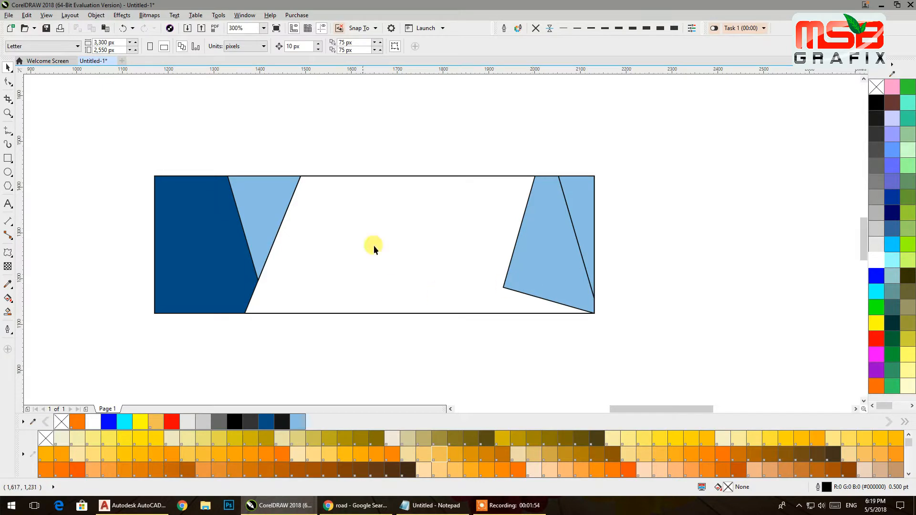
pyautogui.moveTo(251, 192); pyautogui.dragTo(348, 323)
pyautogui.click(877, 276)
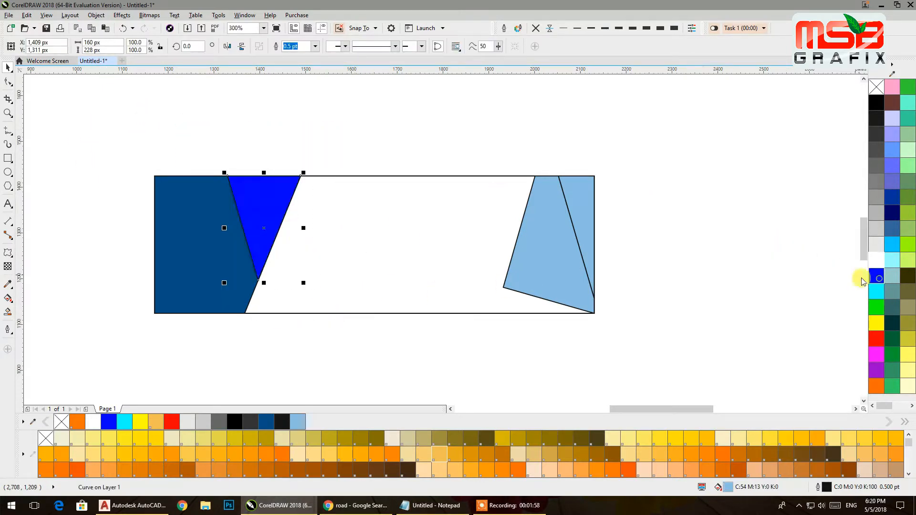
pyautogui.click(119, 154)
pyautogui.moveTo(273, 357); pyautogui.dragTo(272, 357)
pyautogui.click(216, 293)
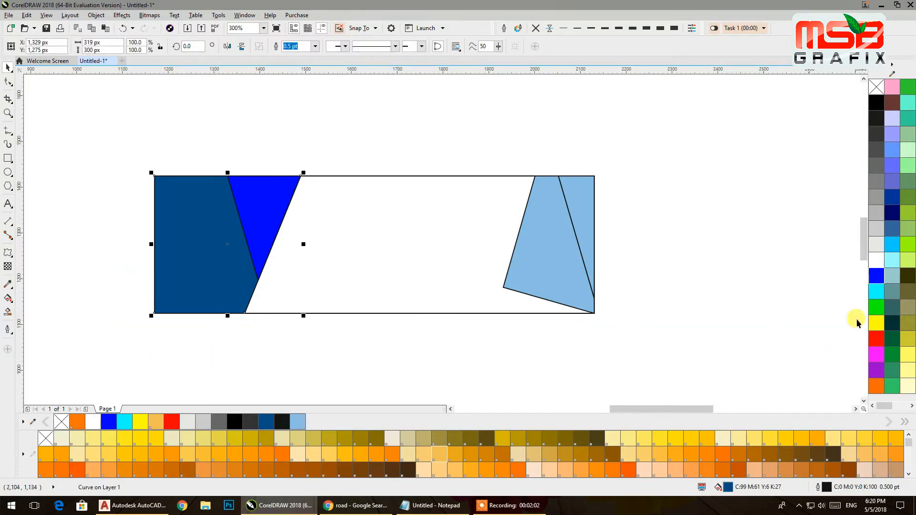
pyautogui.click(892, 323)
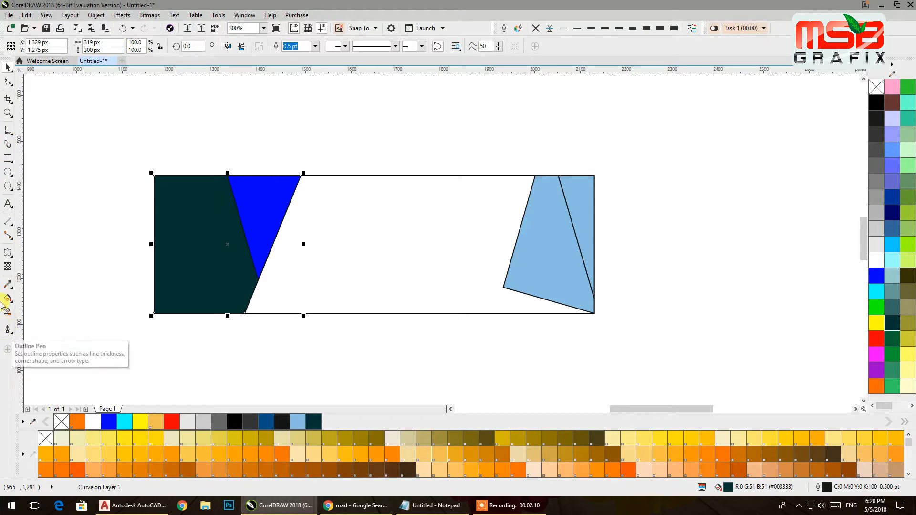
pyautogui.click(6, 82)
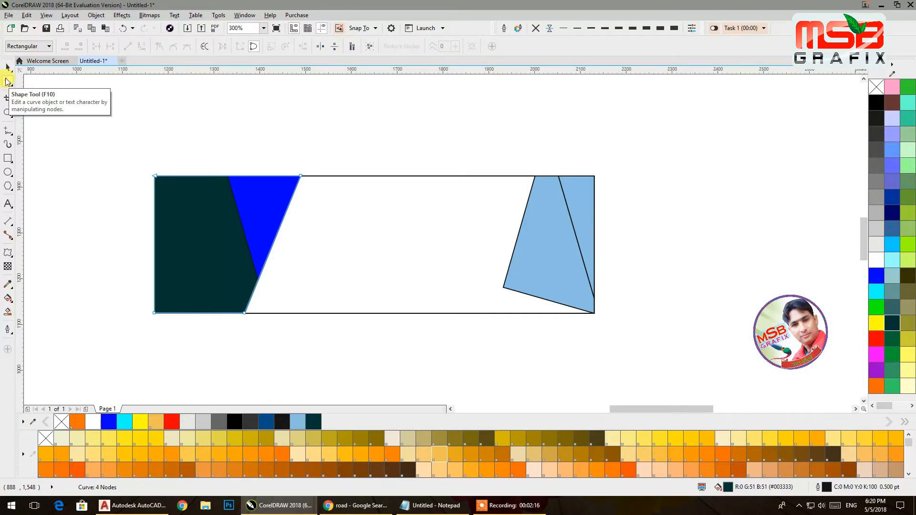
pyautogui.click(7, 68)
pyautogui.click(9, 82)
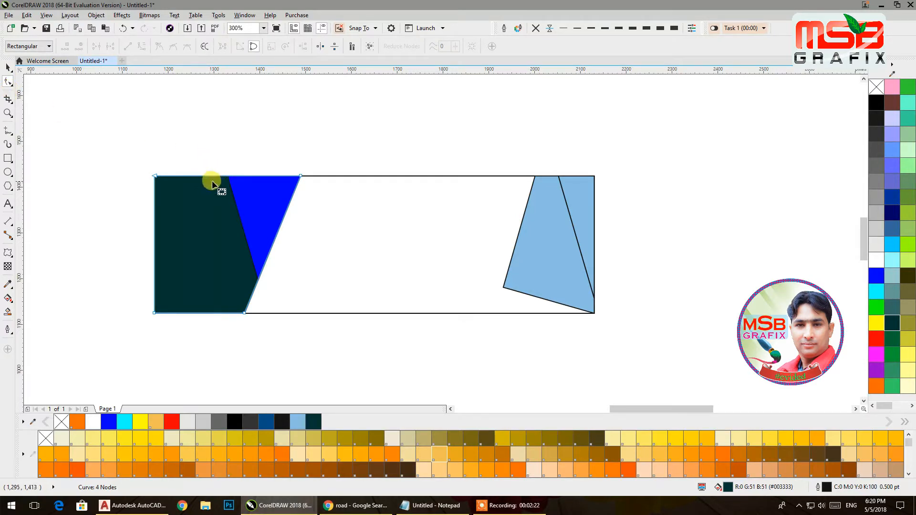
pyautogui.click(6, 68)
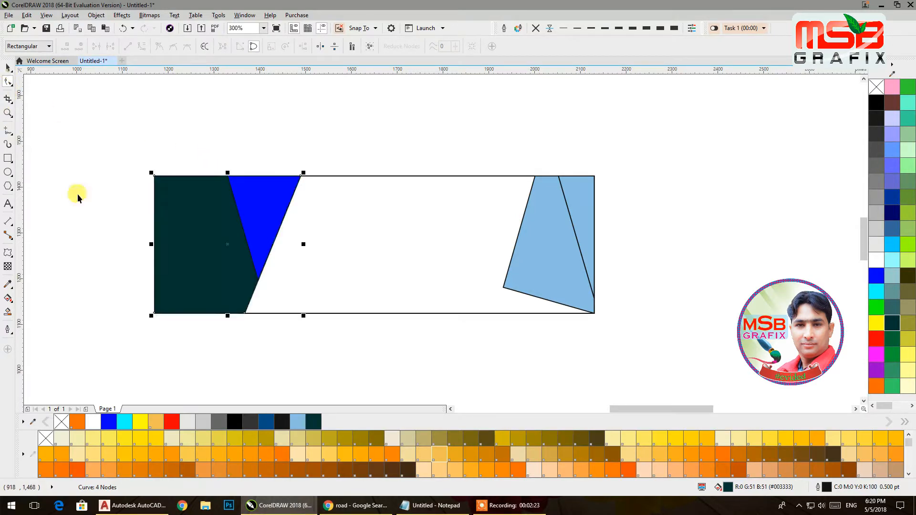
# - Fill the banner's large left-end shape with orange and the triangle beside it with cyan
pyautogui.click(282, 453)
pyautogui.moveTo(361, 389); pyautogui.dragTo(182, 153)
pyautogui.click(876, 291)
pyautogui.click(657, 167)
# - Fill the narrow triangle at the banner's right end with magenta and the larger shape beside it with purple
pyautogui.moveTo(471, 169); pyautogui.dragTo(447, 184)
pyautogui.click(551, 207)
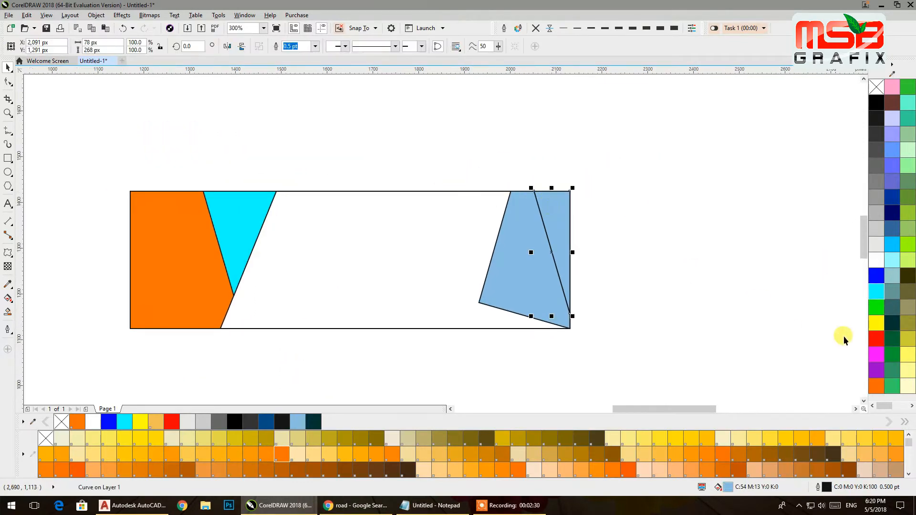
pyautogui.click(876, 354)
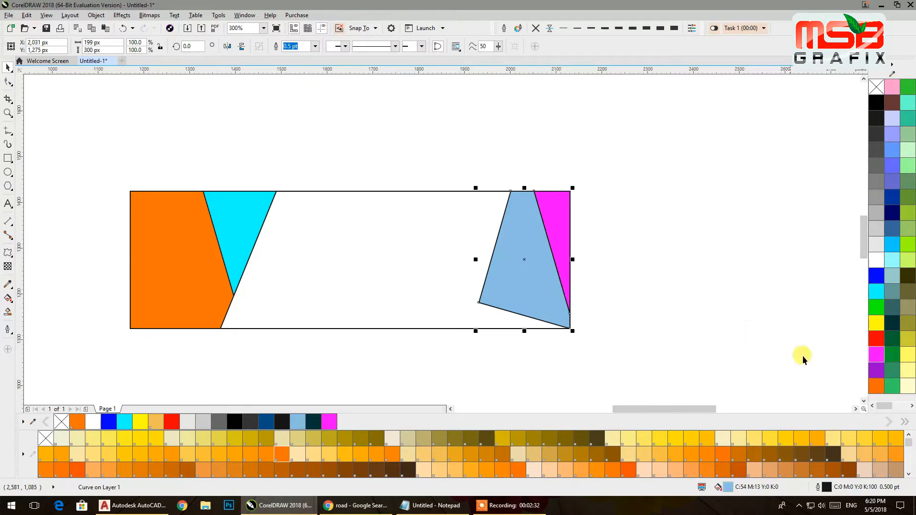
pyautogui.click(877, 370)
pyautogui.click(683, 281)
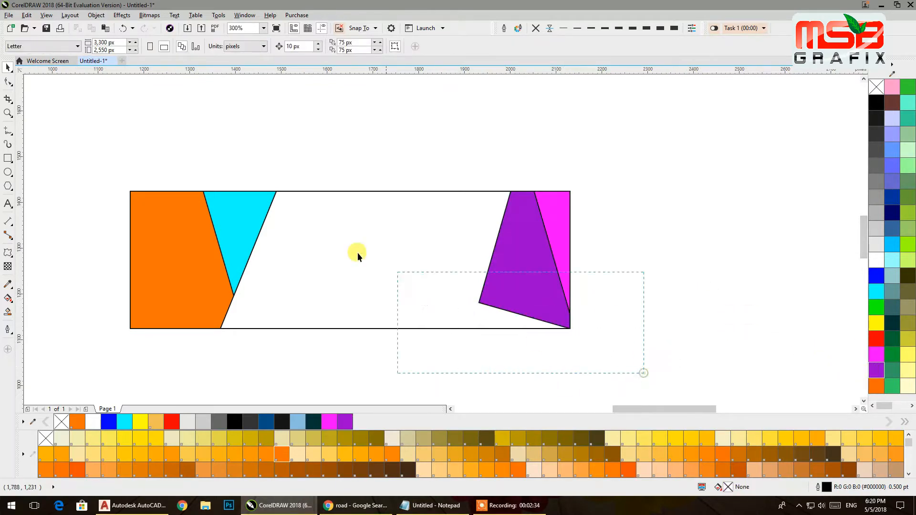
# - Select the banner rectangle with all its coloured shapes and remove their outlines
pyautogui.moveTo(84, 136); pyautogui.dragTo(84, 136)
pyautogui.click(536, 27)
pyautogui.click(481, 91)
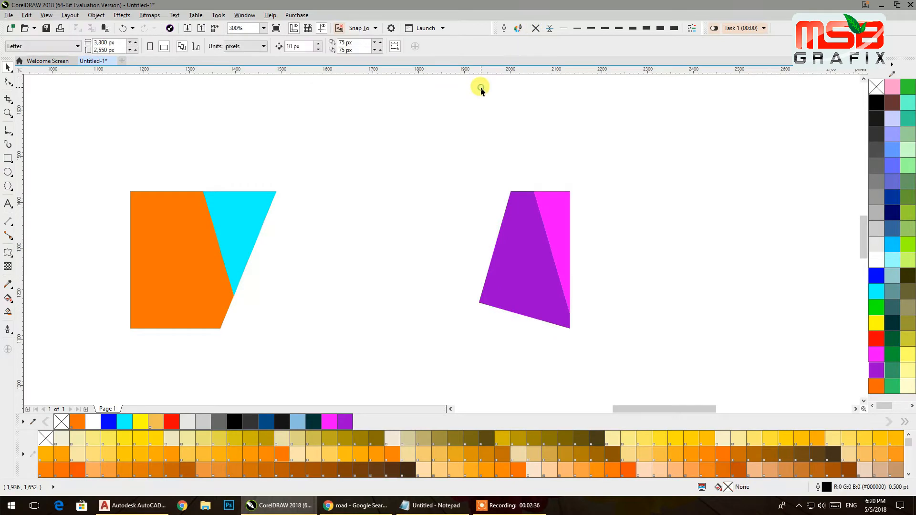
# - Fill the banner's background rectangle with light grey
pyautogui.click(484, 198)
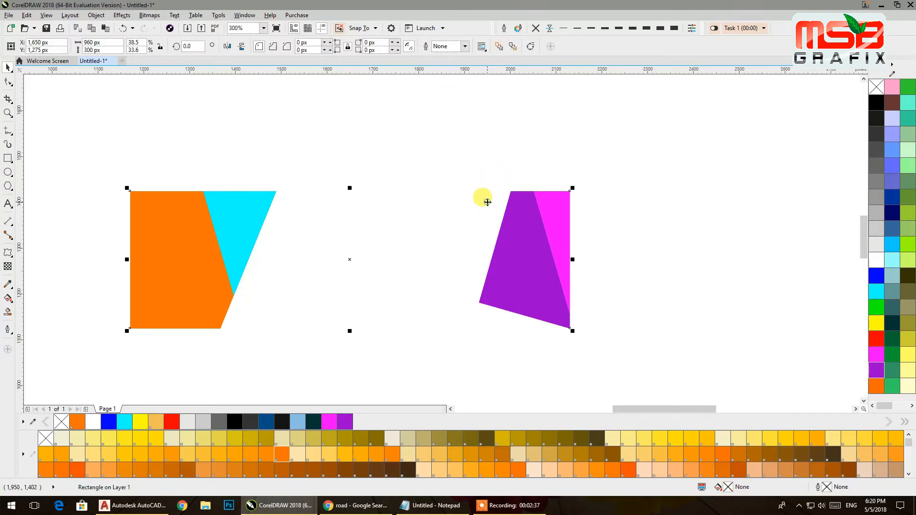
pyautogui.click(876, 245)
pyautogui.click(740, 242)
# - Bring the photo of the leaning motorcycle racer next to the banner and PowerClip it inside the grey background rectangle
pyautogui.scroll(-2, 610, 236)
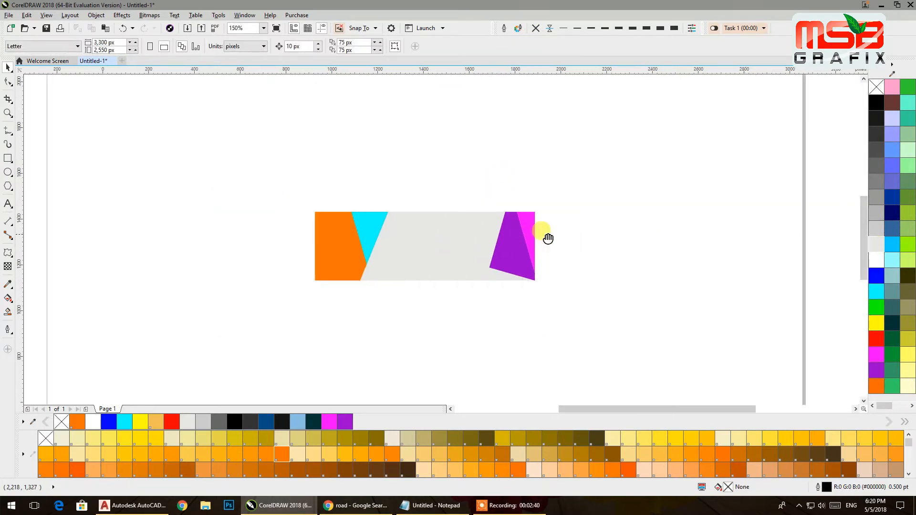
pyautogui.moveTo(804, 221); pyautogui.dragTo(501, 175)
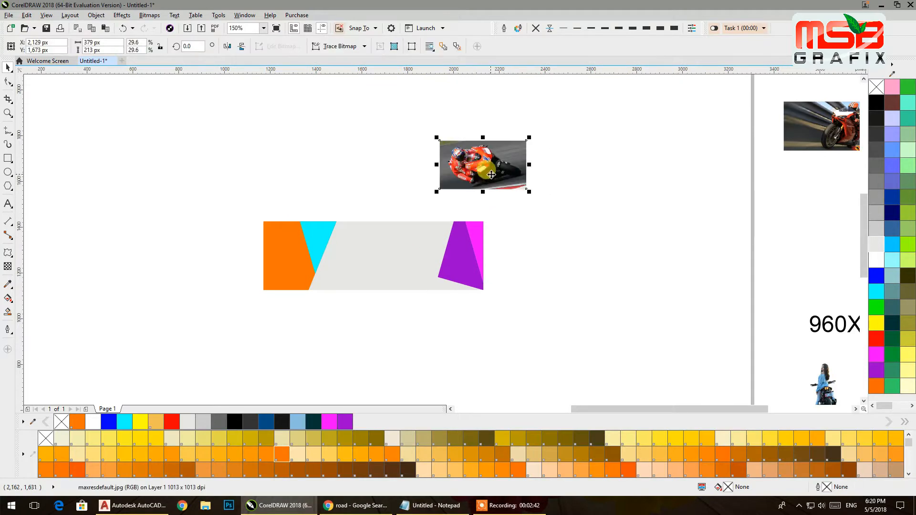
pyautogui.rightClick(503, 175)
pyautogui.click(525, 181)
pyautogui.click(367, 269)
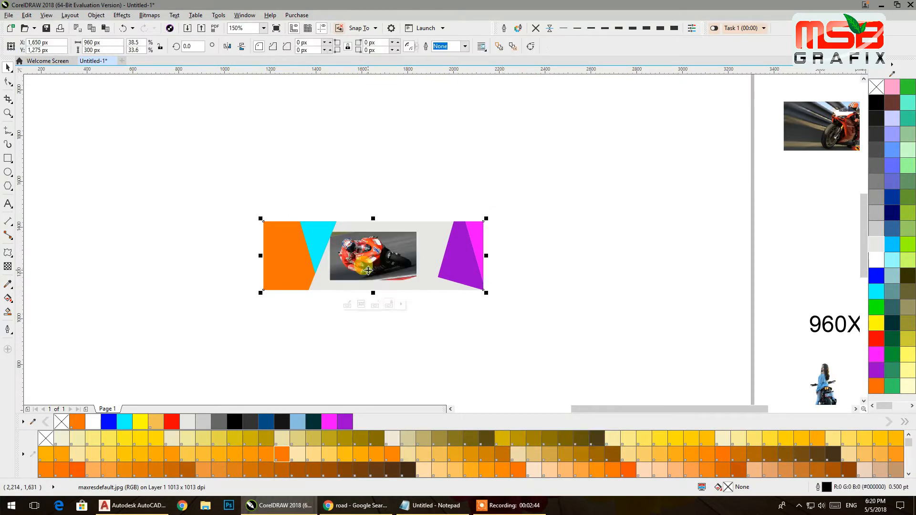
# - Edit the PowerClip contents, enlarging the racer photo to about 695 × 391 px and positioning it between the coloured shapes
pyautogui.doubleClick(367, 269)
pyautogui.click(367, 269)
pyautogui.moveTo(419, 283)
pyautogui.mouseDown()
pyautogui.moveTo(476, 315)
pyautogui.moveTo(389, 280)
pyautogui.moveTo(400, 296)
pyautogui.moveTo(407, 289)
pyautogui.mouseUp()
pyautogui.moveTo(475, 320); pyautogui.dragTo(455, 310)
pyautogui.moveTo(430, 264); pyautogui.dragTo(433, 278)
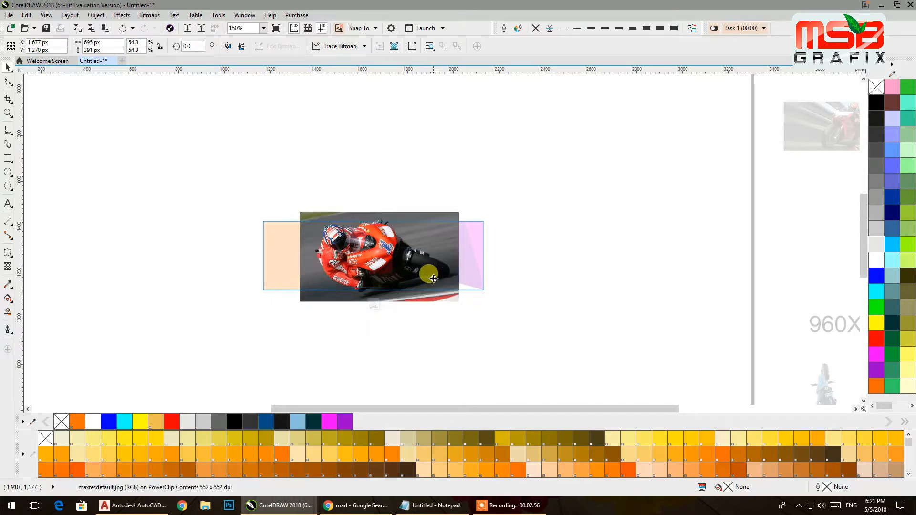
pyautogui.click(440, 331)
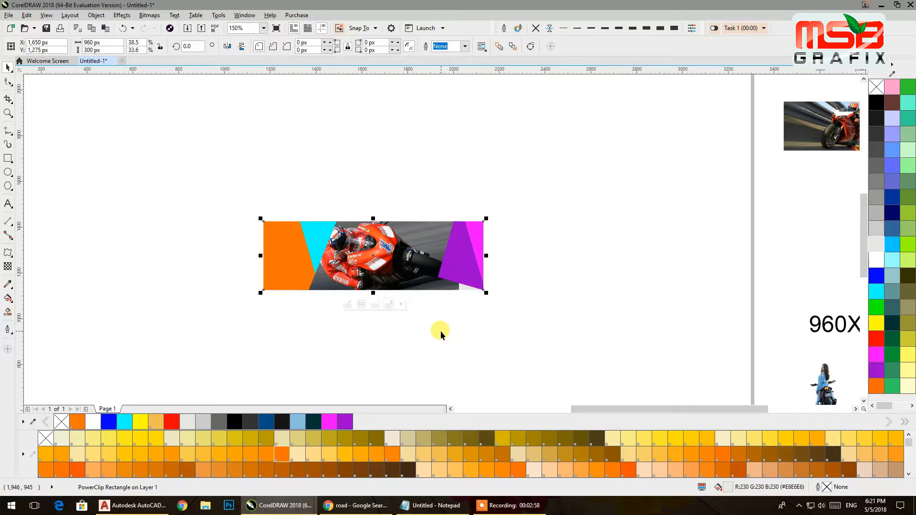
# - Bring the photo of the upright red and white motorcycle onto the page next to the banner
pyautogui.click(440, 331)
pyautogui.moveTo(469, 274); pyautogui.dragTo(421, 281)
pyautogui.moveTo(789, 158); pyautogui.dragTo(562, 339)
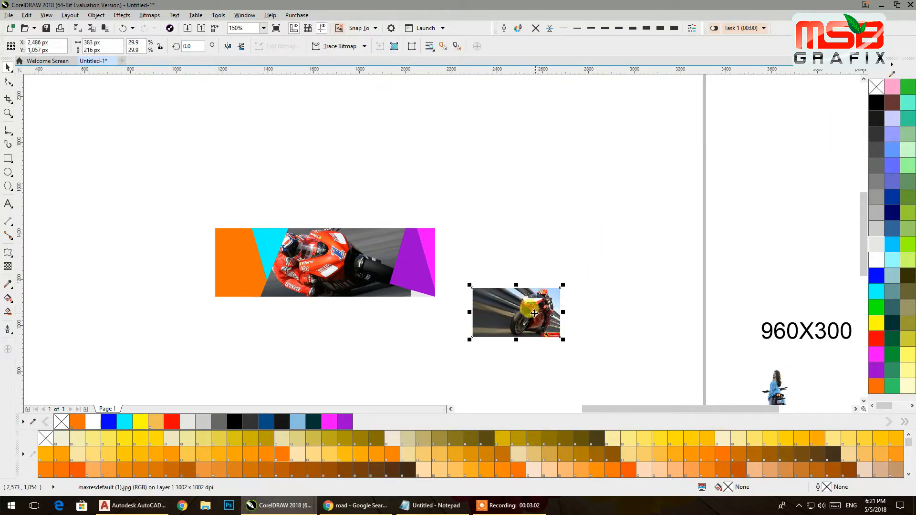
# - Crop the red and white motorcycle photo around the bike and rider to about 209 × 194 px with the Shape tool
pyautogui.scroll(4, 534, 301)
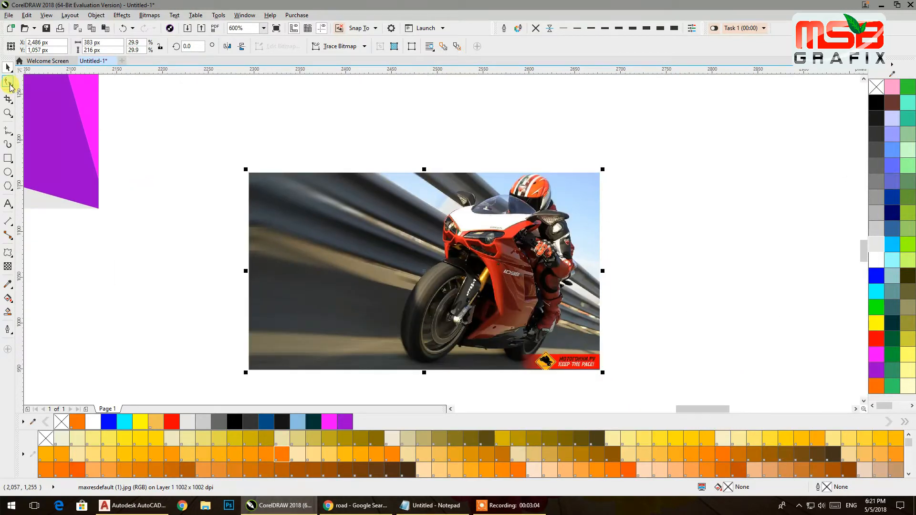
pyautogui.click(9, 83)
pyautogui.moveTo(229, 139); pyautogui.dragTo(390, 357)
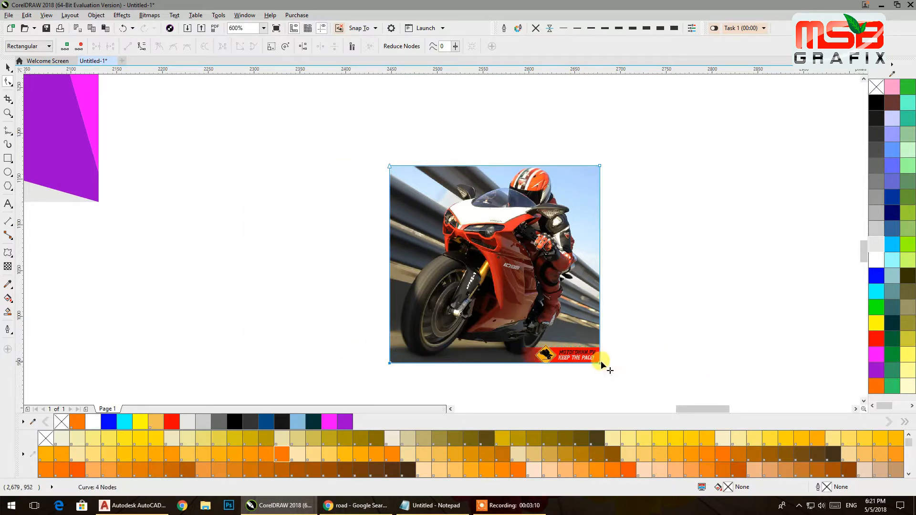
pyautogui.moveTo(600, 363); pyautogui.dragTo(601, 342)
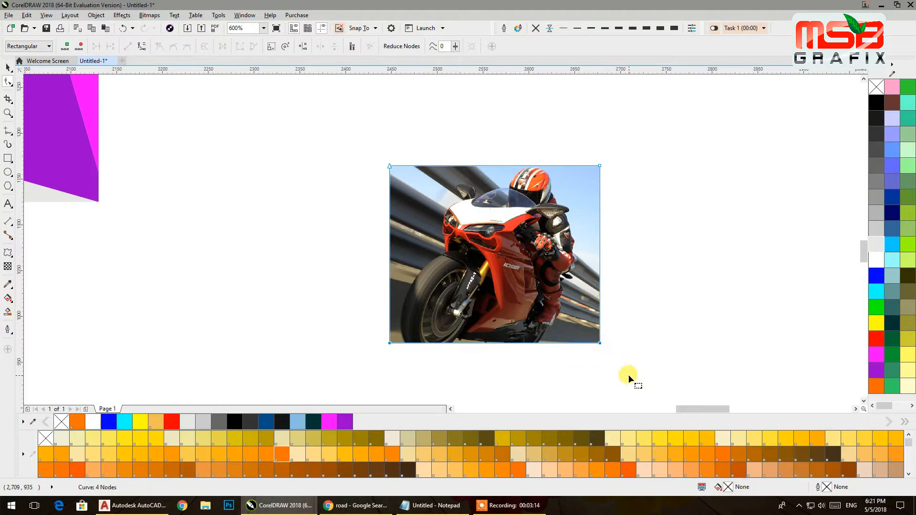
pyautogui.moveTo(600, 342); pyautogui.dragTo(580, 343)
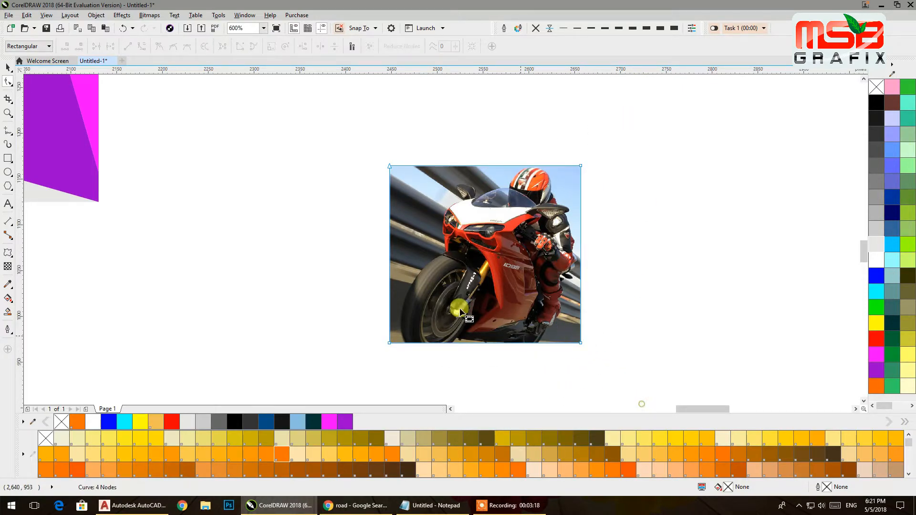
pyautogui.click(8, 67)
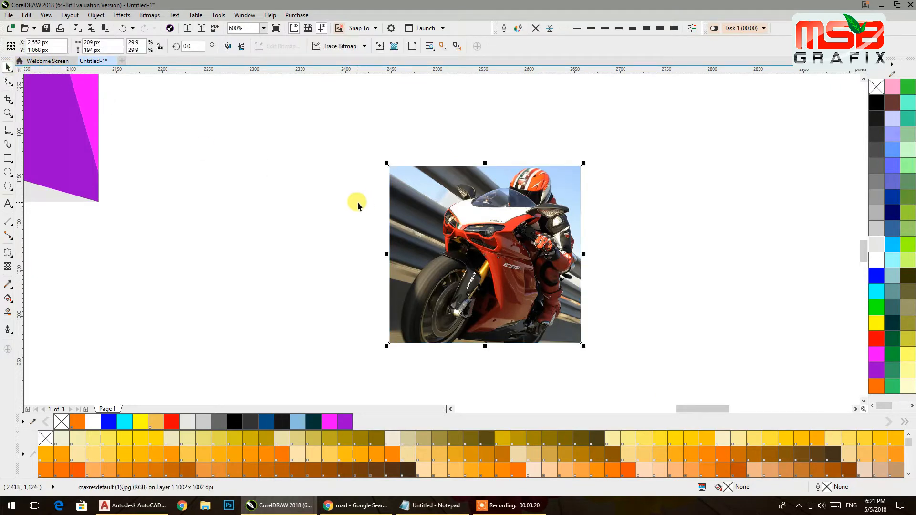
# - Try converting the cropped motorcycle photo to a 300 dpi RGB Color (24-bit) bitmap, and undo the conversion
pyautogui.click(149, 16)
pyautogui.click(170, 25)
pyautogui.click(438, 226)
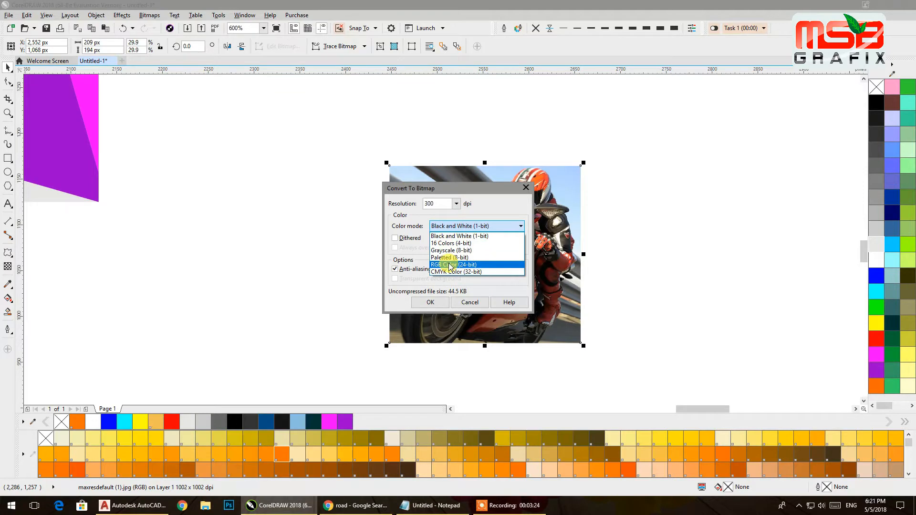
pyautogui.click(449, 265)
pyautogui.click(428, 303)
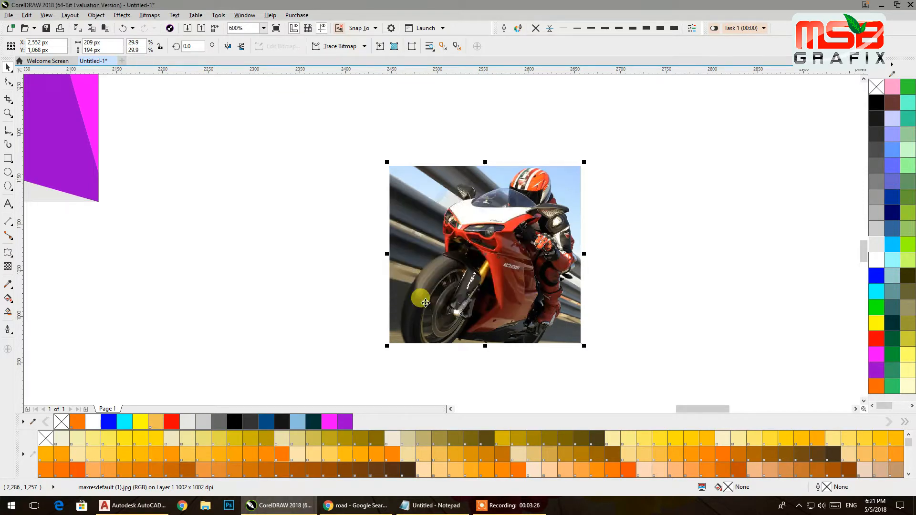
pyautogui.hotkey('ctrl', 'z')
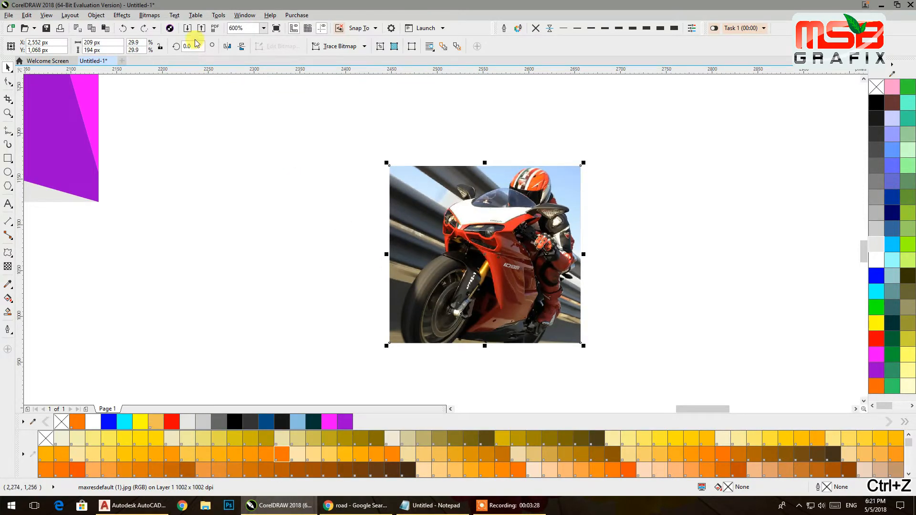
pyautogui.click(146, 18)
pyautogui.click(371, 215)
# - PowerClip the cropped motorcycle photo inside the banner's purple shape
pyautogui.scroll(-2, 370, 213)
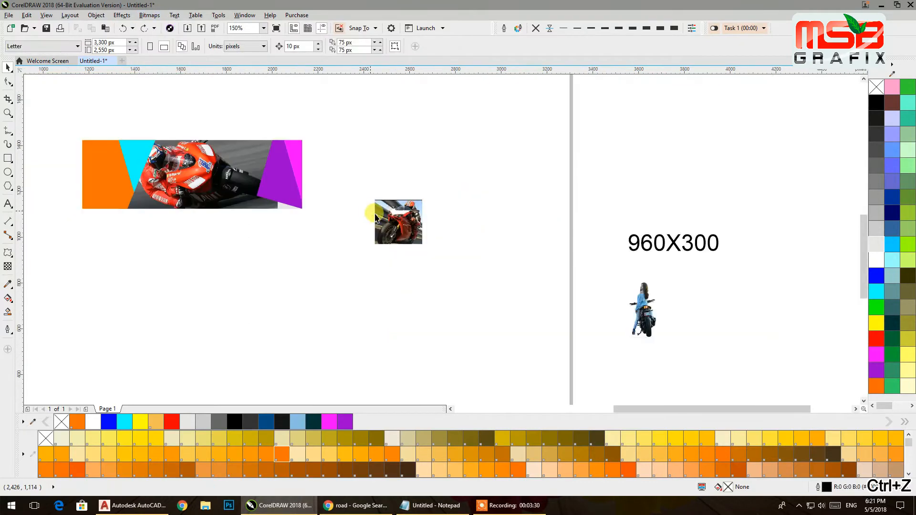
pyautogui.scroll(1, 391, 206)
pyautogui.rightClick(514, 251)
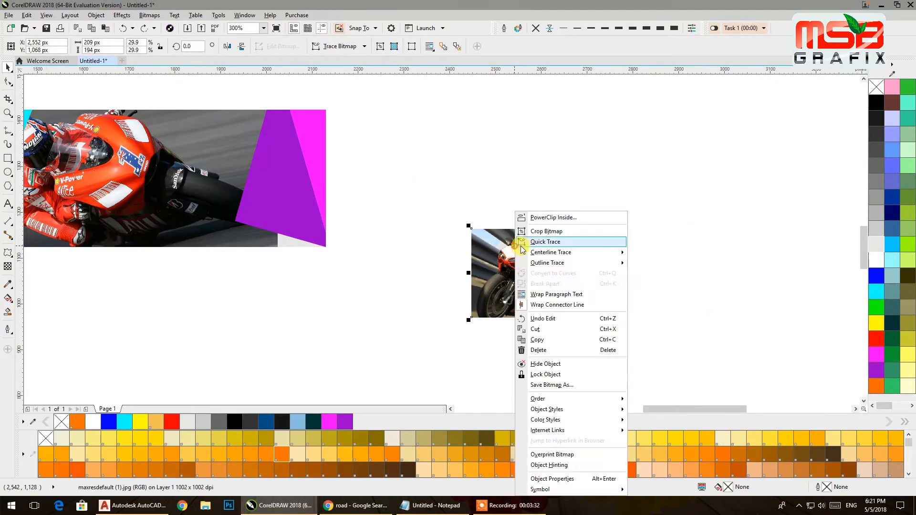
pyautogui.click(538, 218)
pyautogui.click(267, 195)
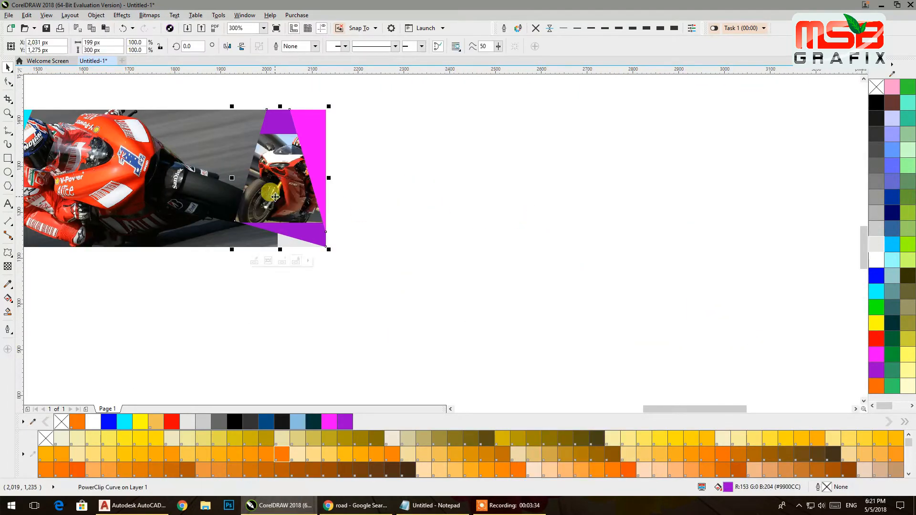
# - Edit the purple shape's PowerClip contents, enlarging the motorcycle photo to about 336 × 312 px and positioning it over the shape
pyautogui.doubleClick(275, 201)
pyautogui.moveTo(328, 223); pyautogui.dragTo(291, 235)
pyautogui.moveTo(148, 275); pyautogui.dragTo(171, 277)
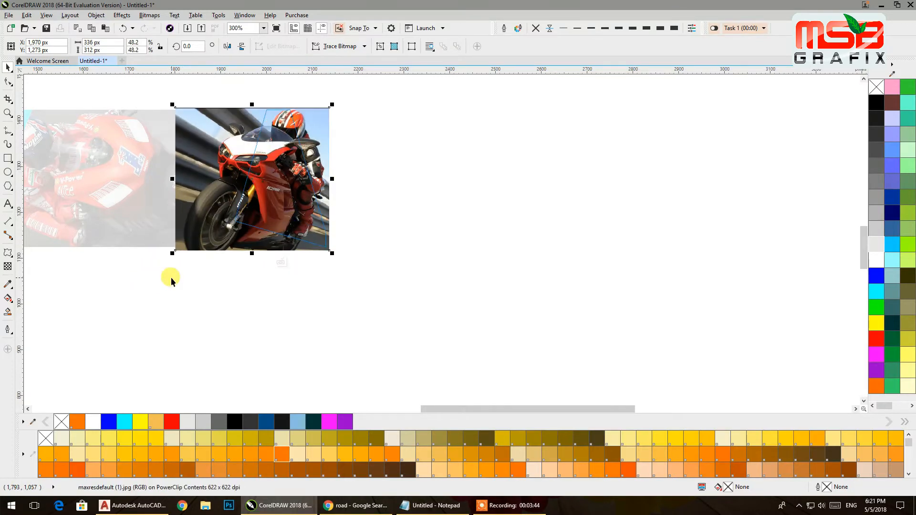
pyautogui.keyDown('ctrl'); pyautogui.click(233, 292); pyautogui.keyUp('ctrl')
pyautogui.click(316, 292)
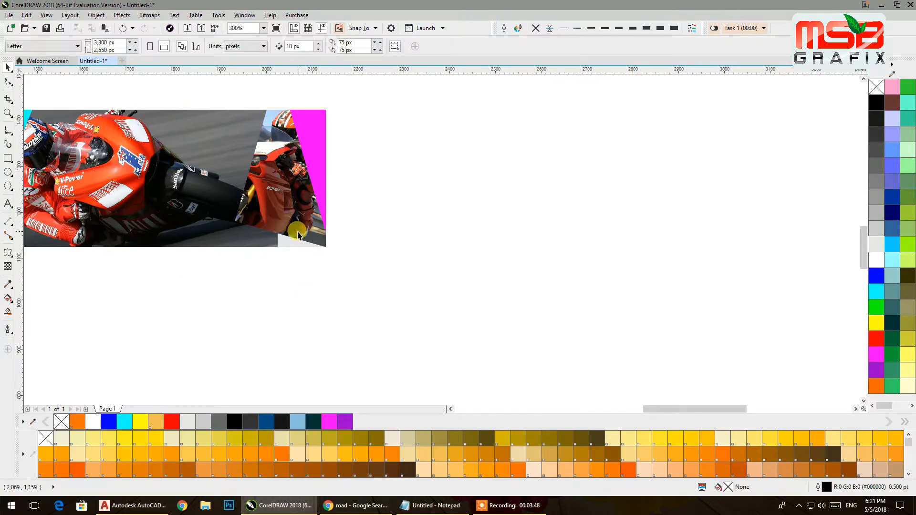
# - Extract the motorcycle photo from the purple shape and move it beside the banner
pyautogui.hscroll(-3, 495, 205)
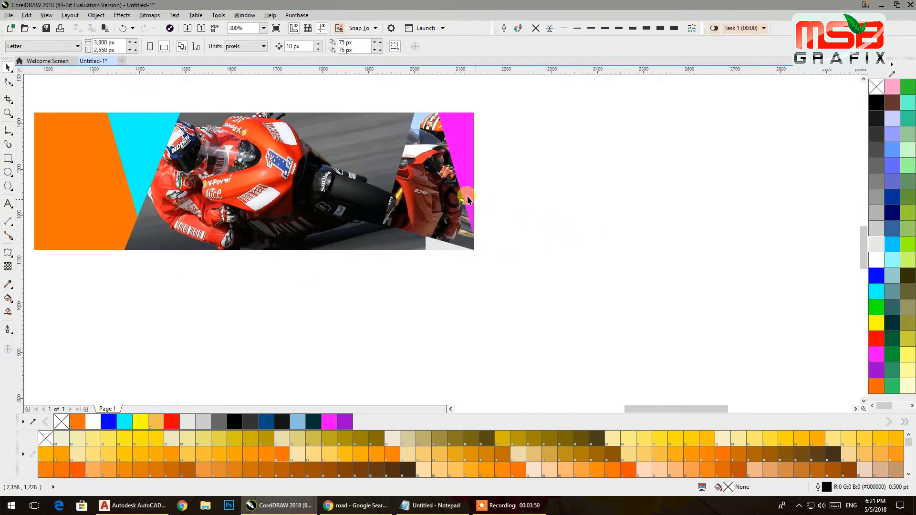
pyautogui.click(454, 191)
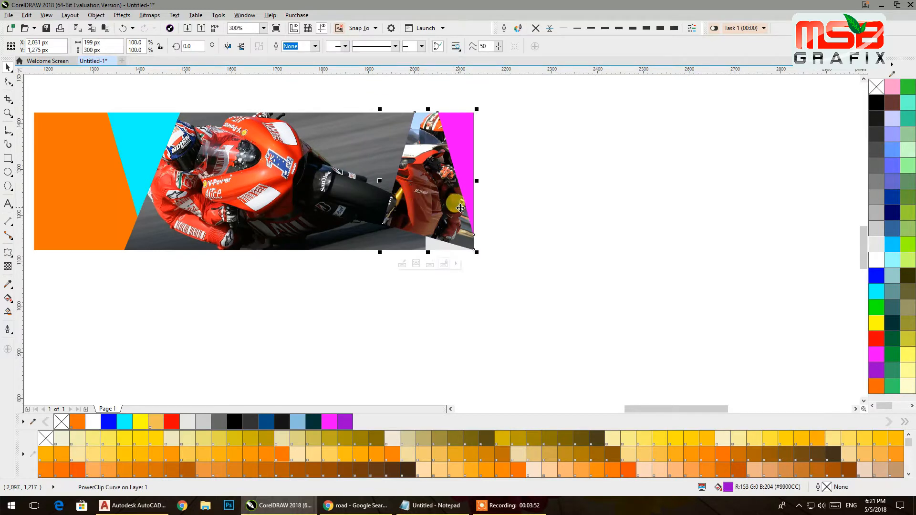
pyautogui.click(434, 266)
pyautogui.moveTo(441, 194); pyautogui.dragTo(616, 261)
# - PowerClip the extracted motorcycle photo inside the banner's orange shape
pyautogui.rightClick(615, 261)
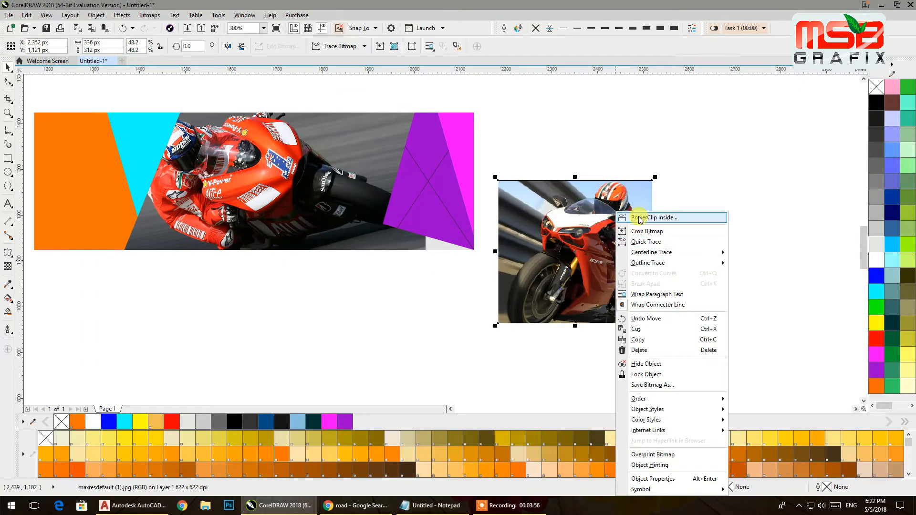
pyautogui.click(620, 220)
pyautogui.click(91, 207)
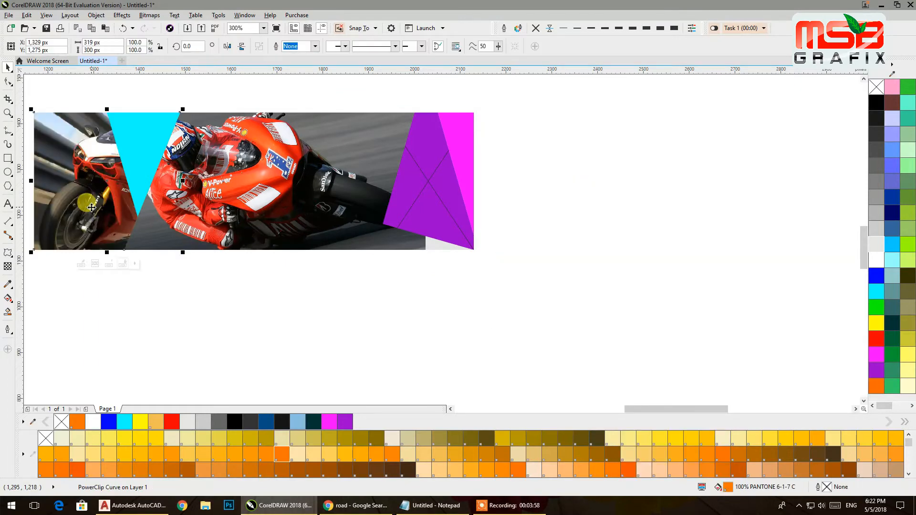
# - Edit the orange shape's PowerClip contents, mirroring the motorcycle photo horizontally, resizing it to about 323 × 300 px and shifting it outward to fit
pyautogui.doubleClick(91, 207)
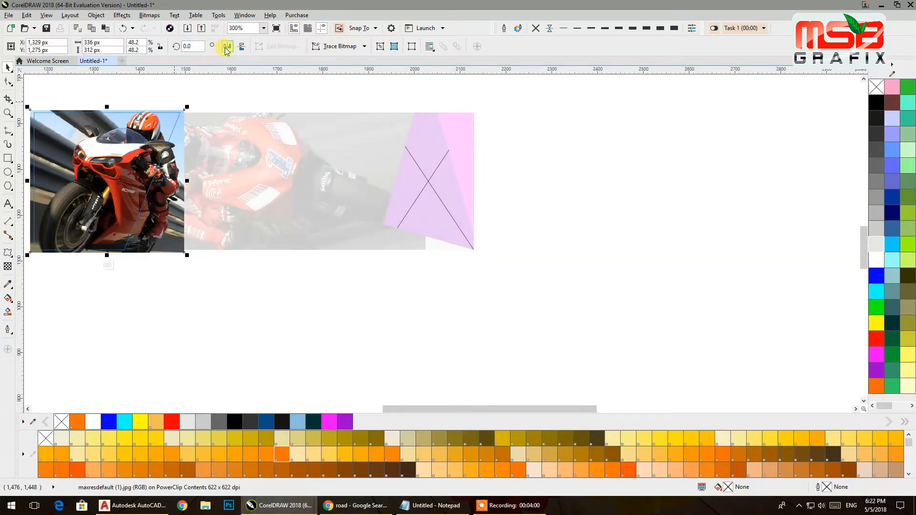
pyautogui.click(227, 46)
pyautogui.moveTo(150, 237); pyautogui.dragTo(168, 249)
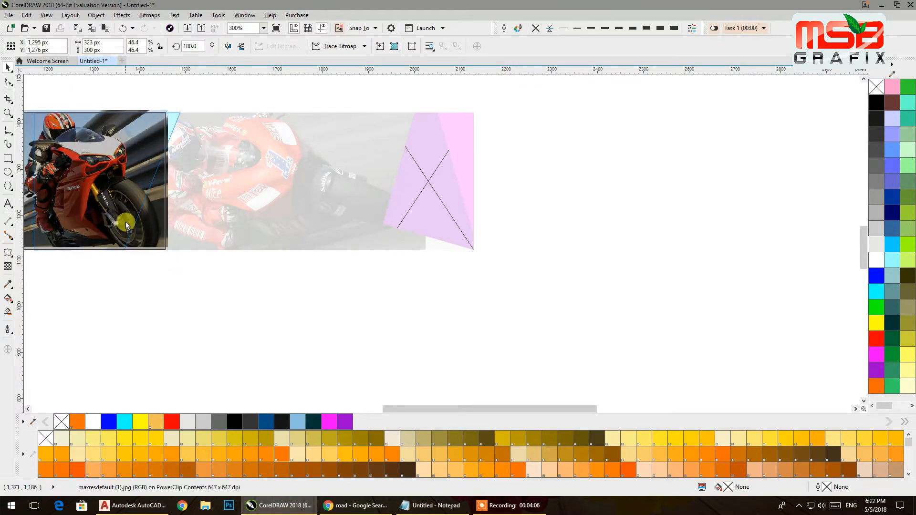
pyautogui.moveTo(125, 222); pyautogui.dragTo(124, 222)
pyautogui.keyDown('ctrl'); pyautogui.click(203, 281); pyautogui.keyUp('ctrl')
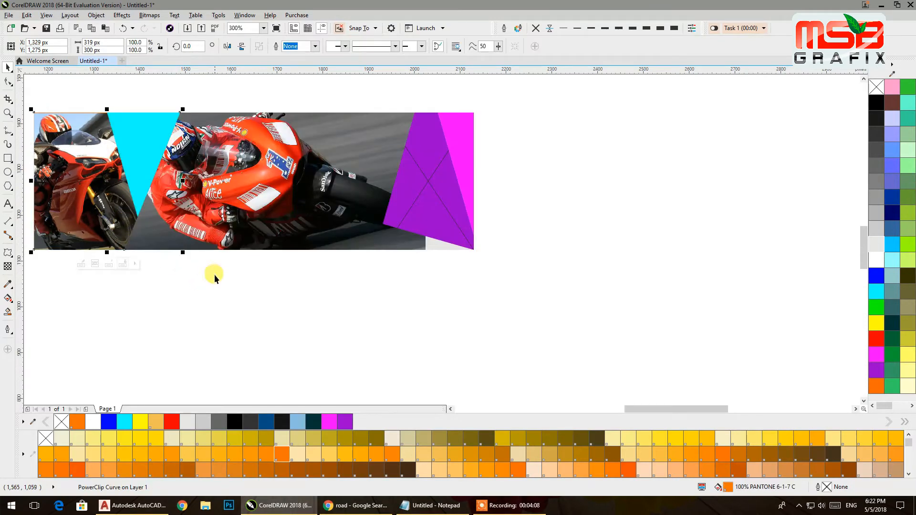
# - Edit the background rectangle's PowerClip contents, mirroring the leaning racer photo horizontally, then enlarging and positioning it to fill the area between the shapes
pyautogui.click(230, 230)
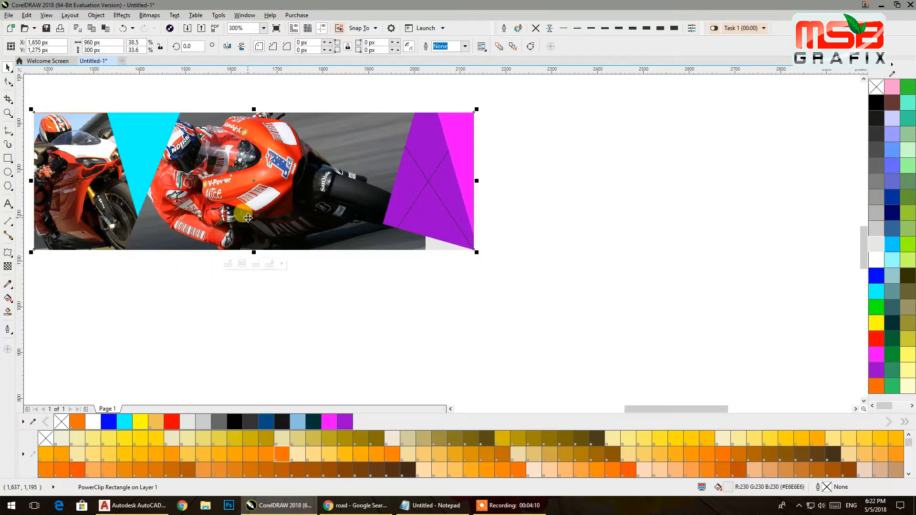
pyautogui.keyDown('ctrl'); pyautogui.click(244, 216); pyautogui.keyUp('ctrl')
pyautogui.click(245, 217)
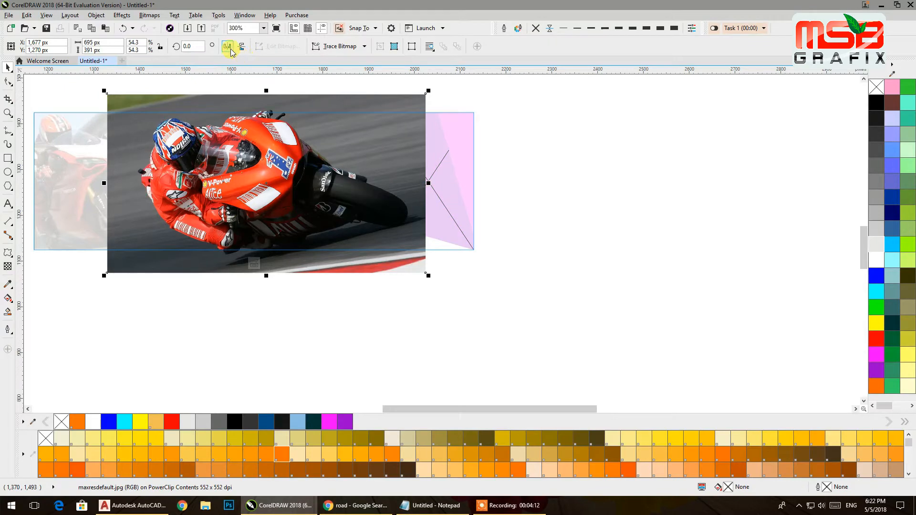
pyautogui.click(227, 46)
pyautogui.moveTo(240, 179); pyautogui.dragTo(287, 175)
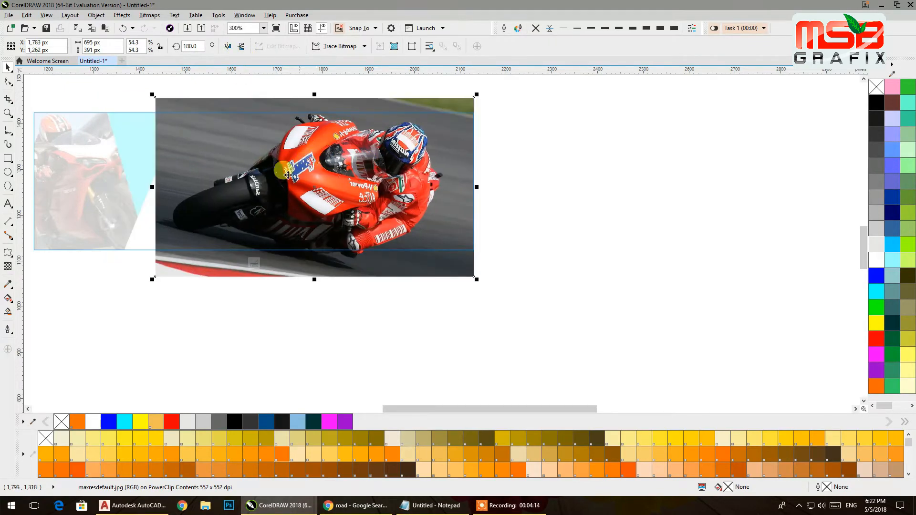
pyautogui.moveTo(154, 281); pyautogui.dragTo(97, 301)
pyautogui.moveTo(224, 214); pyautogui.dragTo(224, 210)
pyautogui.keyDown('ctrl'); pyautogui.click(481, 231); pyautogui.keyUp('ctrl')
pyautogui.click(530, 215)
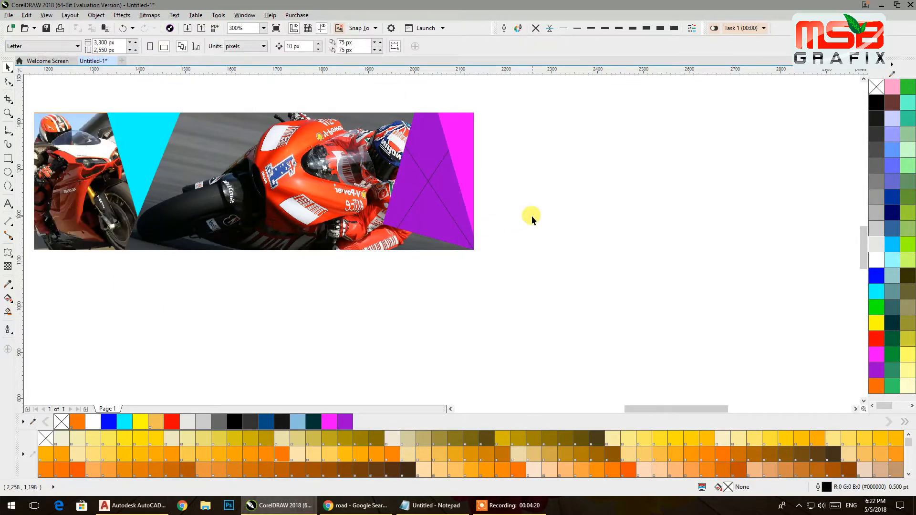
# - Remove the empty PowerClip frame from the purple shape so it is a plain filled shape
pyautogui.moveTo(477, 194); pyautogui.dragTo(489, 206)
pyautogui.click(460, 200)
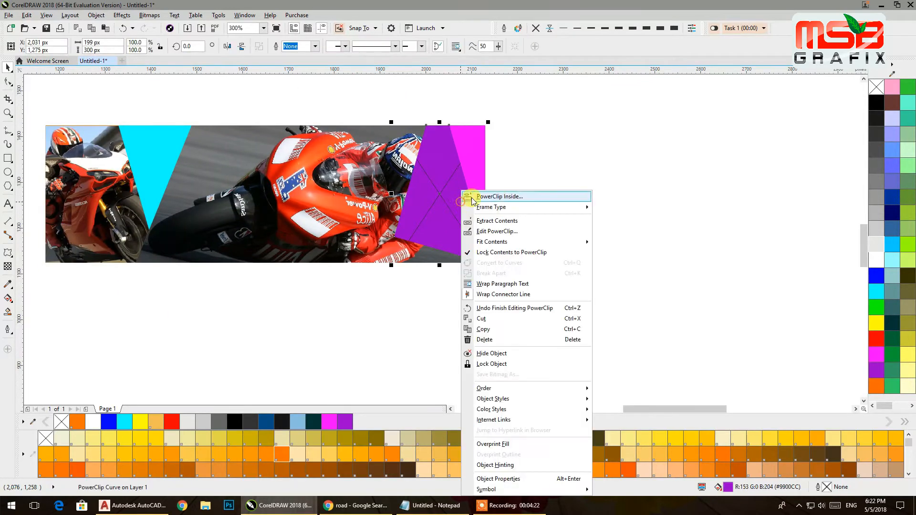
pyautogui.rightClick(461, 193)
pyautogui.moveTo(492, 207)
pyautogui.click(628, 232)
pyautogui.moveTo(501, 180); pyautogui.dragTo(603, 184)
pyautogui.click(581, 182)
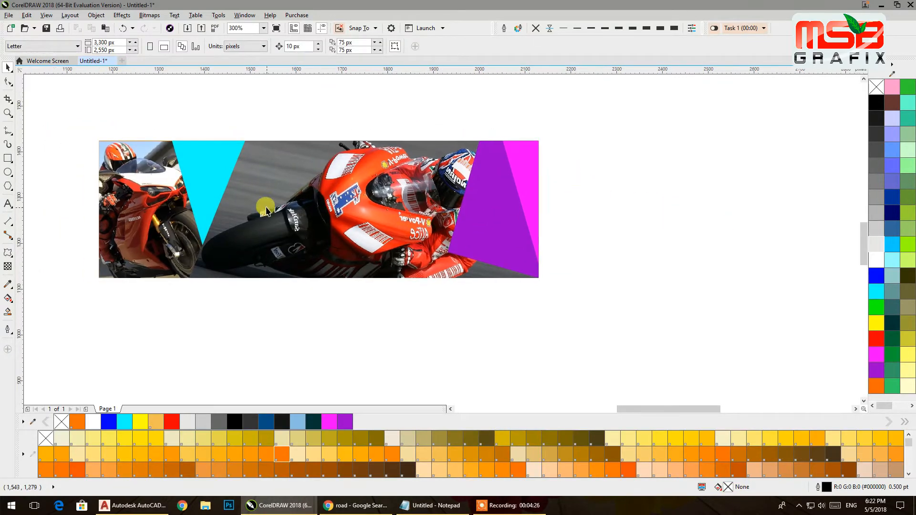
# - Create a smaller copy of the cyan triangle, about 139 × 199 px, and fill it with light blue #00CCFF
pyautogui.click(195, 157)
pyautogui.scroll(2, 184, 166)
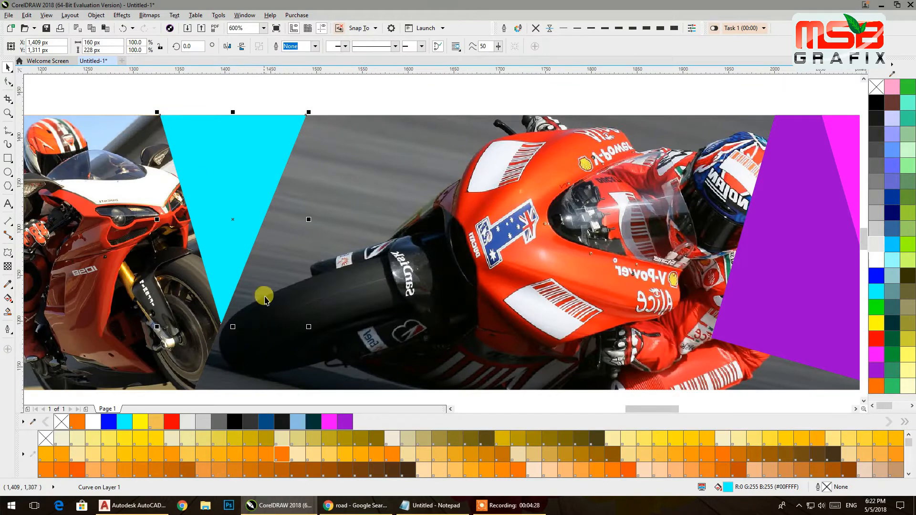
pyautogui.moveTo(308, 328); pyautogui.dragTo(300, 314)
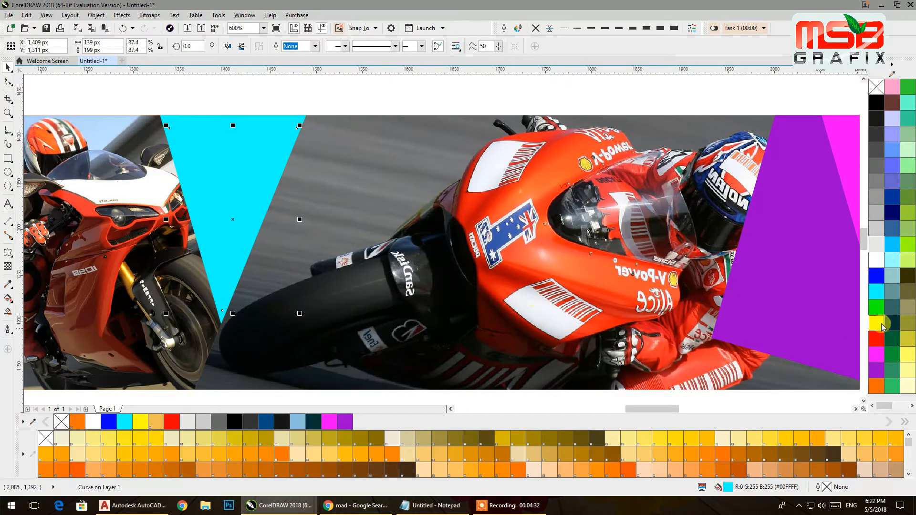
pyautogui.click(893, 250)
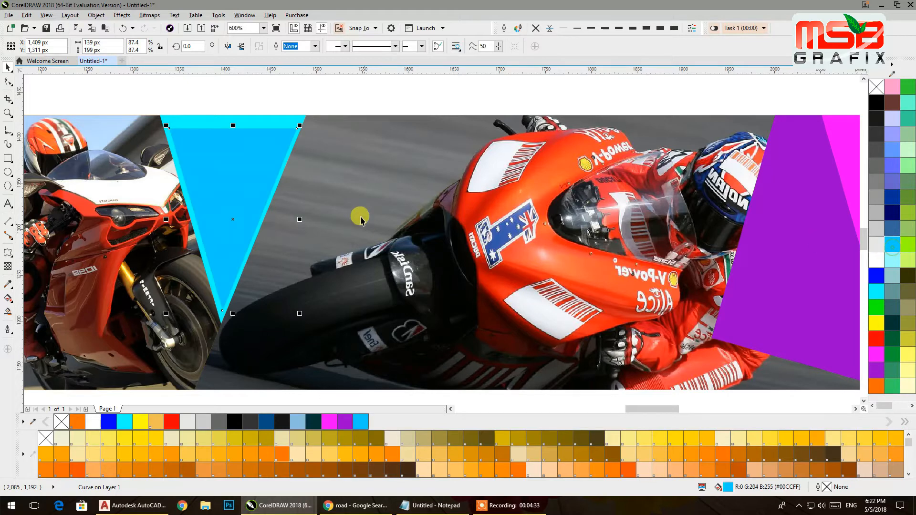
# - Align the smaller blue triangle with the top and left edges of the cyan triangle
pyautogui.keyDown('shift'); pyautogui.click(258, 119); pyautogui.keyUp('shift')
pyautogui.click(292, 86)
pyautogui.scroll(-1, 370, 268)
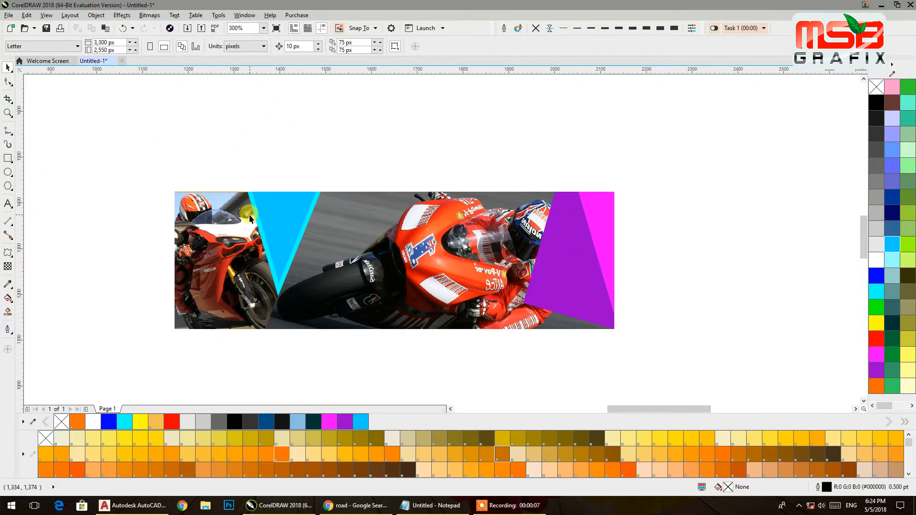
pyautogui.click(268, 210)
pyautogui.keyDown('shift'); pyautogui.click(278, 290); pyautogui.keyUp('shift')
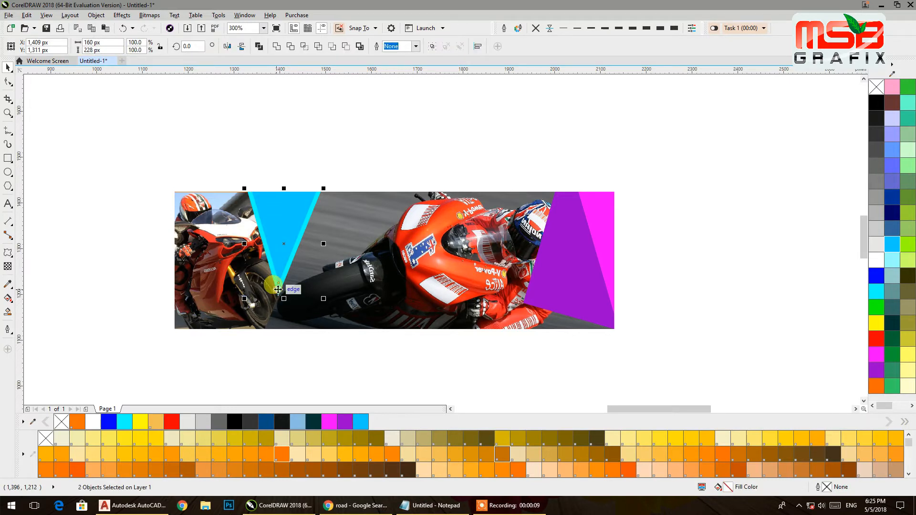
pyautogui.click(328, 148)
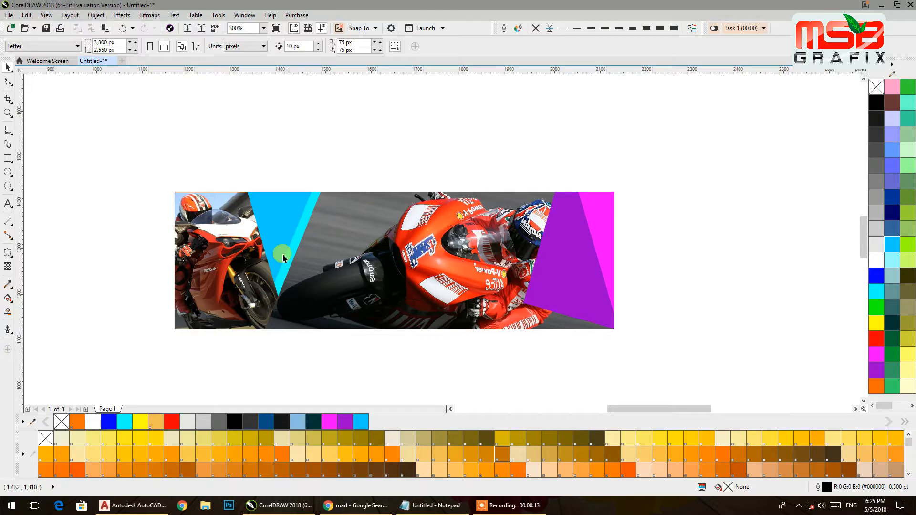
# - Add a drop shadow around the motorcycle photo shape beside the cyan triangle
pyautogui.click(249, 281)
pyautogui.hotkey('shift', 'F2')
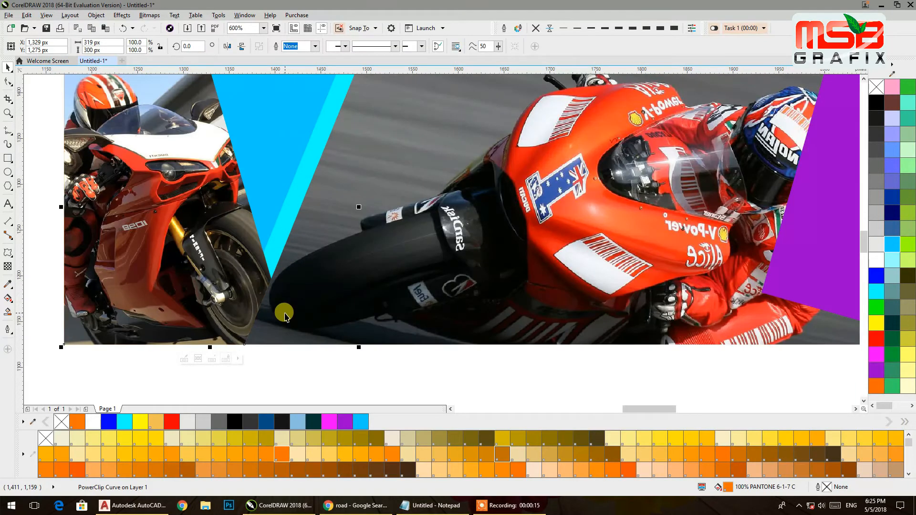
pyautogui.click(8, 253)
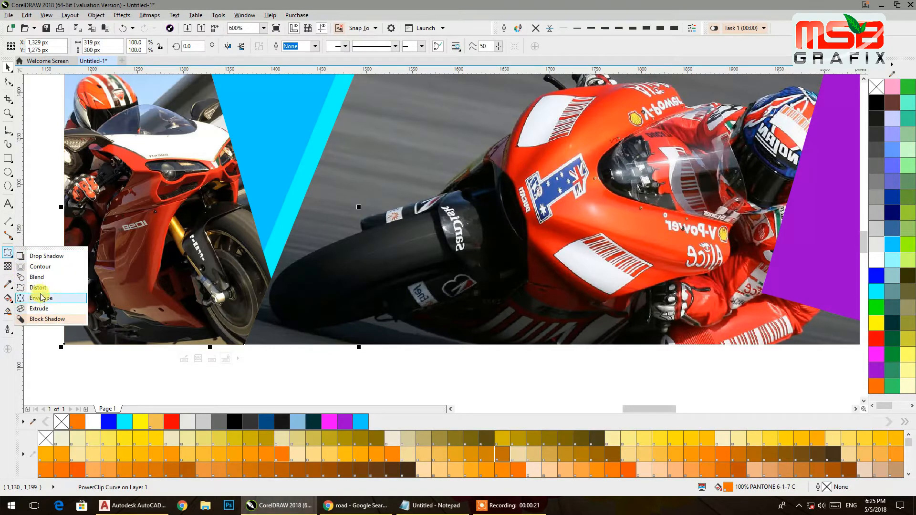
pyautogui.click(36, 256)
pyautogui.moveTo(295, 189); pyautogui.dragTo(63, 196)
pyautogui.moveTo(124, 187); pyautogui.dragTo(372, 207)
pyautogui.scroll(-2, 368, 205)
pyautogui.click(5, 72)
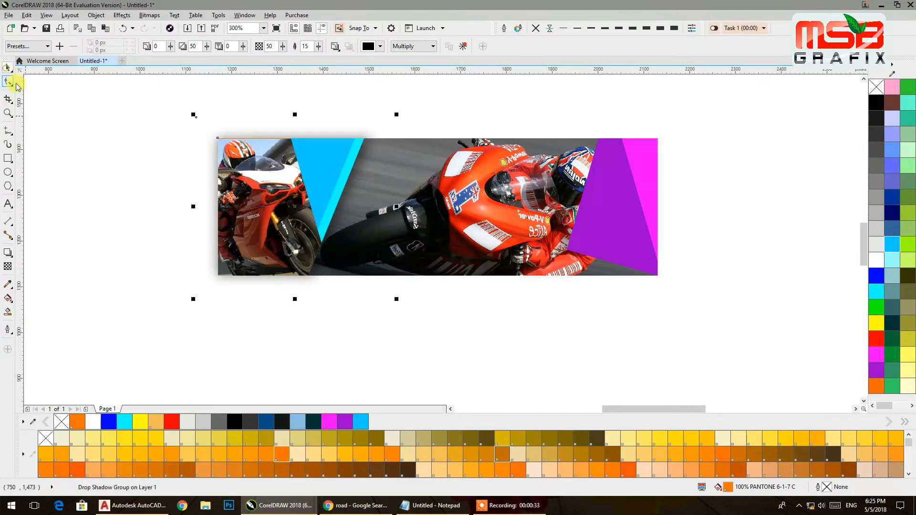
# - Break the photo shape's drop shadow apart and PowerClip the shadow inside the 960 × 300 px background rectangle
pyautogui.click(94, 17)
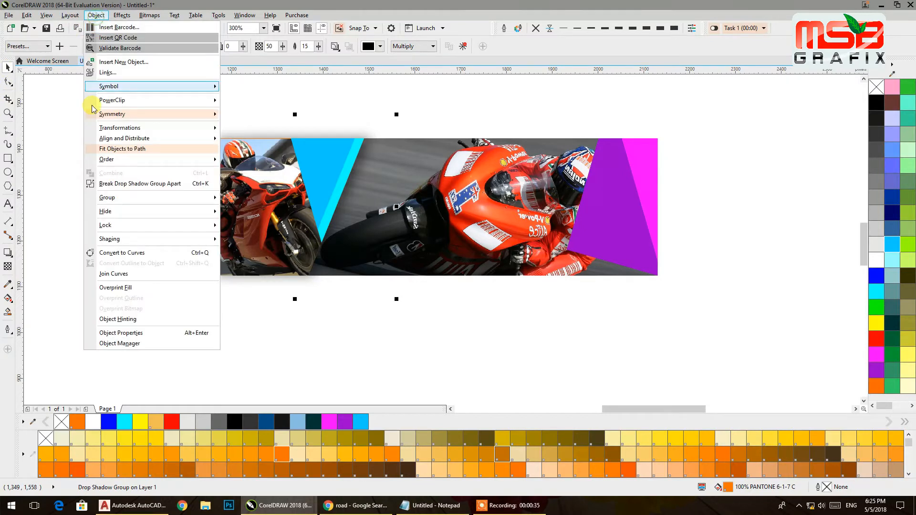
pyautogui.click(131, 184)
pyautogui.click(130, 185)
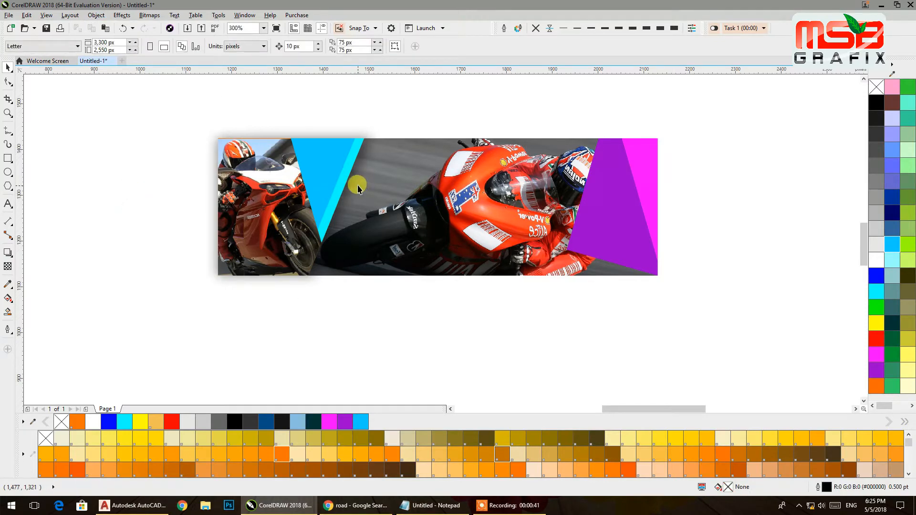
pyautogui.click(355, 183)
pyautogui.rightClick(353, 183)
pyautogui.click(370, 189)
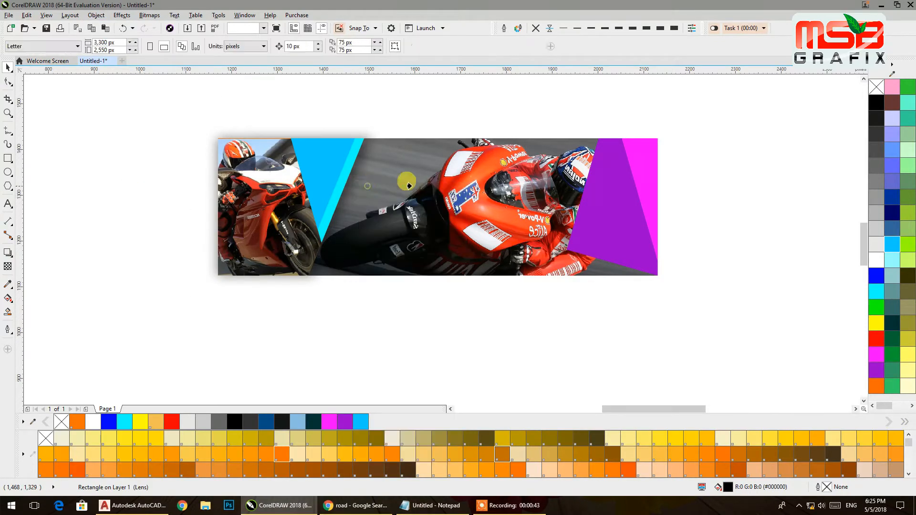
pyautogui.click(466, 177)
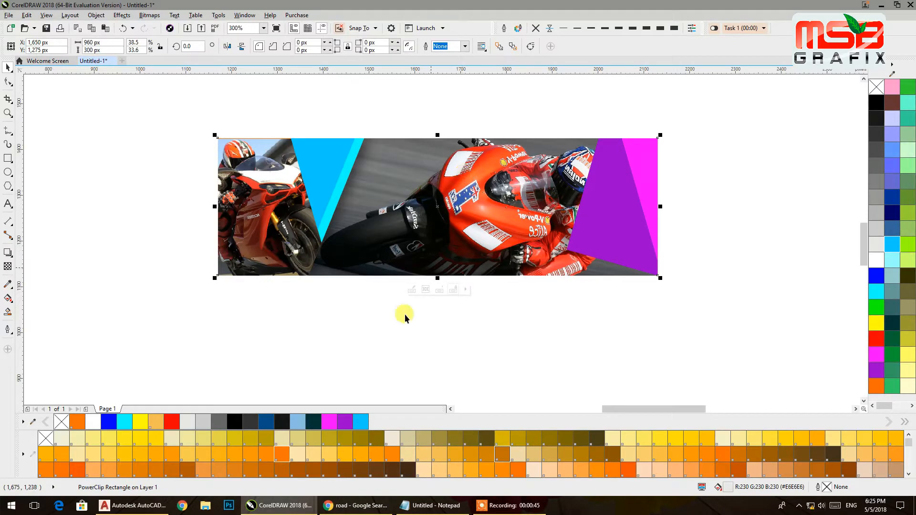
pyautogui.click(387, 347)
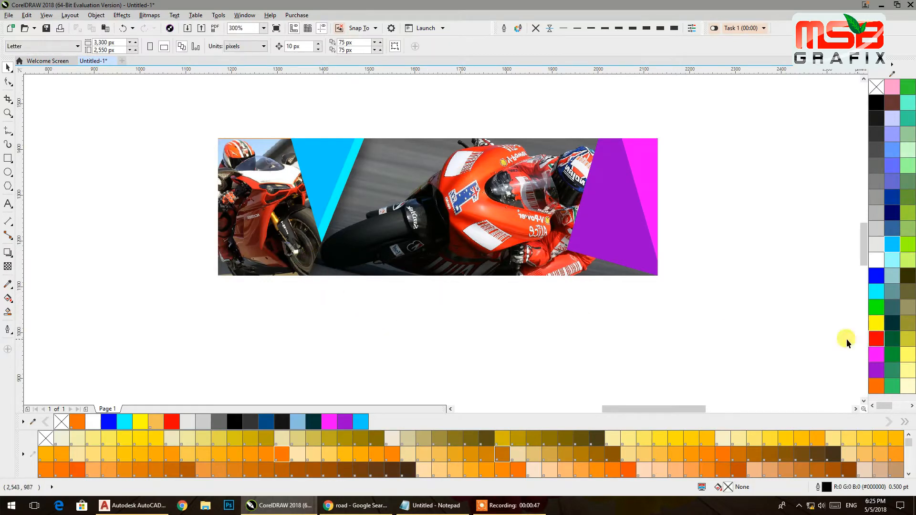
# - Move the cut-out image of the woman on a motorcycle close to the banner
pyautogui.scroll(1, 358, 255)
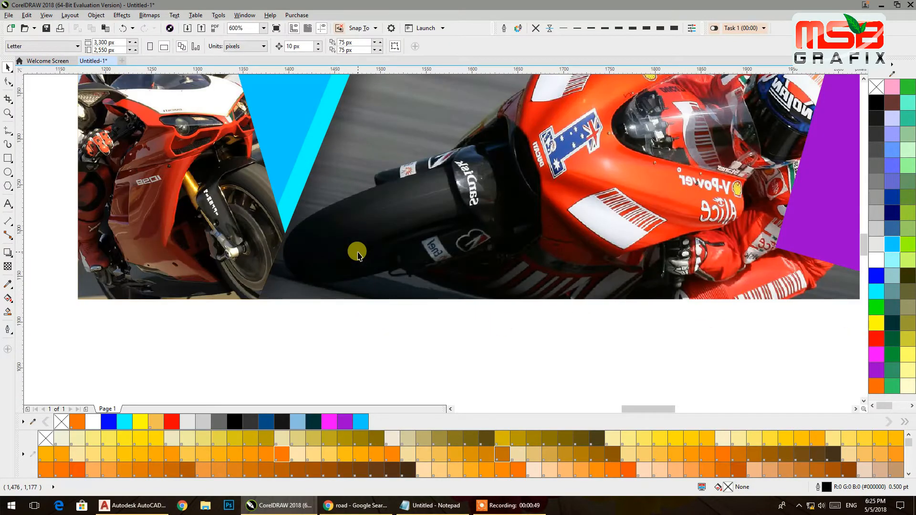
pyautogui.scroll(-1, 358, 261)
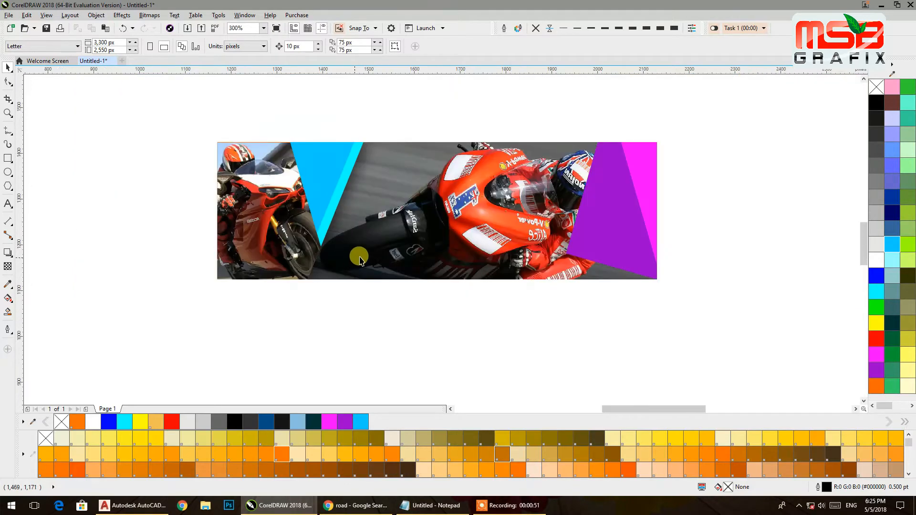
pyautogui.scroll(-1, 335, 276)
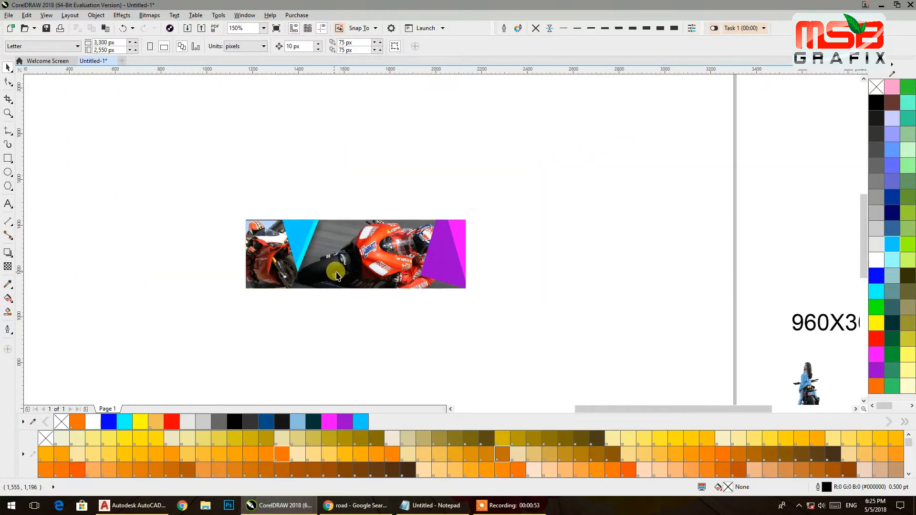
pyautogui.moveTo(805, 385); pyautogui.dragTo(552, 294)
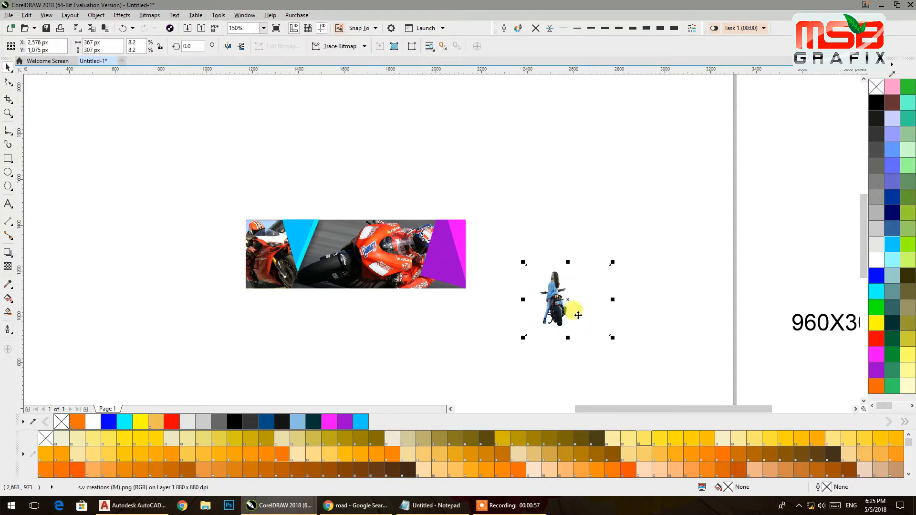
# - Try a Quick Trace of the woman-on-motorcycle image and undo it
pyautogui.rightClick(562, 298)
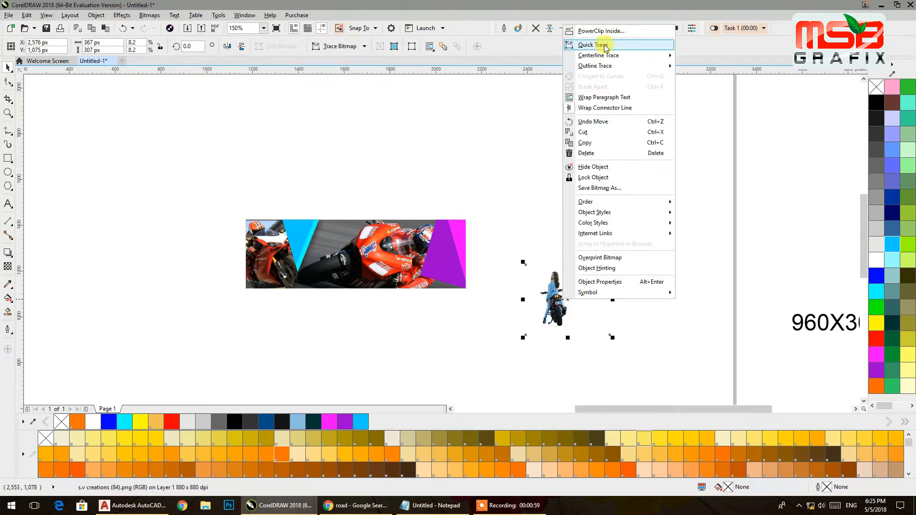
pyautogui.click(605, 47)
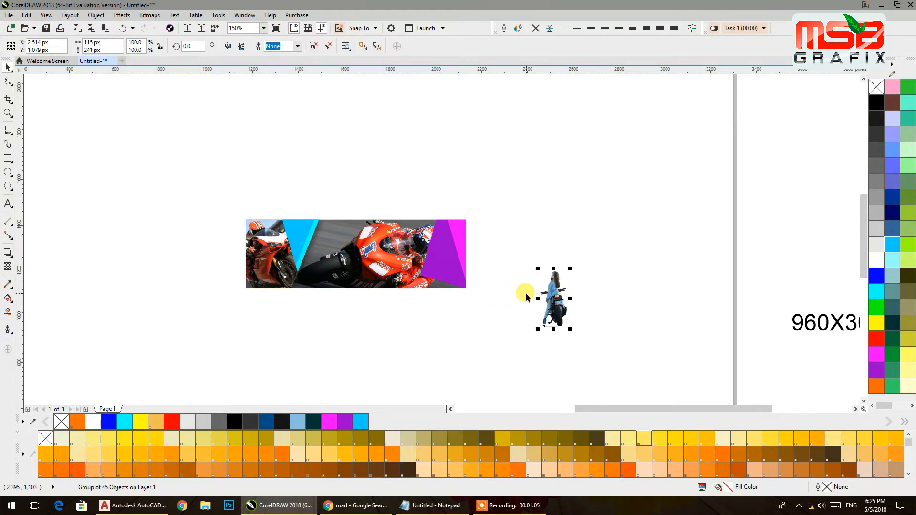
pyautogui.hotkey('ctrl', 'z')
# - PowerClip the woman-on-motorcycle image inside the purple shape
pyautogui.rightClick(550, 297)
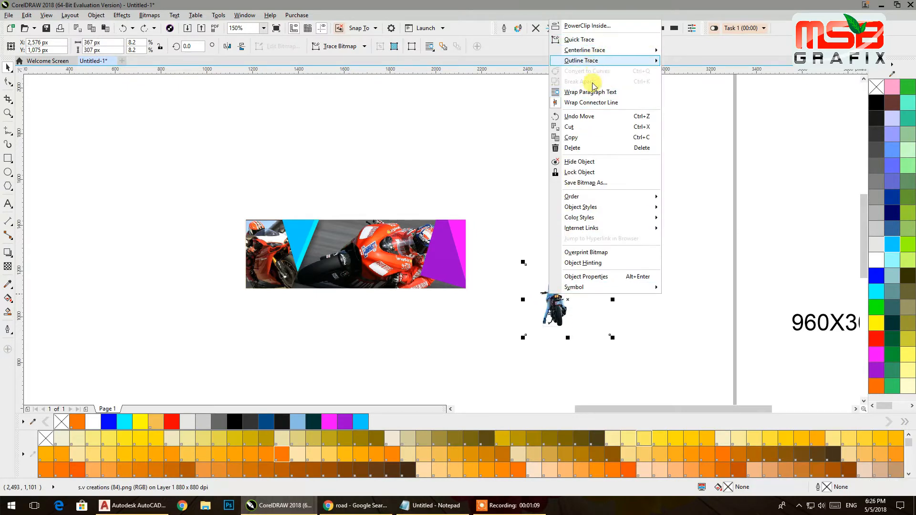
pyautogui.click(581, 27)
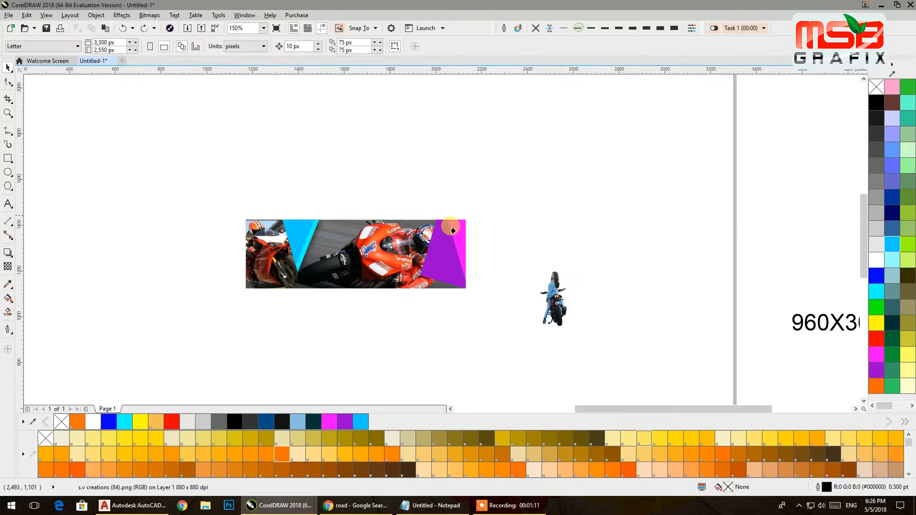
pyautogui.click(444, 251)
# - Edit the purple shape's PowerClip contents, positioning the woman-on-motorcycle image at about X 2,090 px, Y 1,272 px
pyautogui.moveTo(438, 268); pyautogui.dragTo(449, 265)
pyautogui.scroll(2, 452, 259)
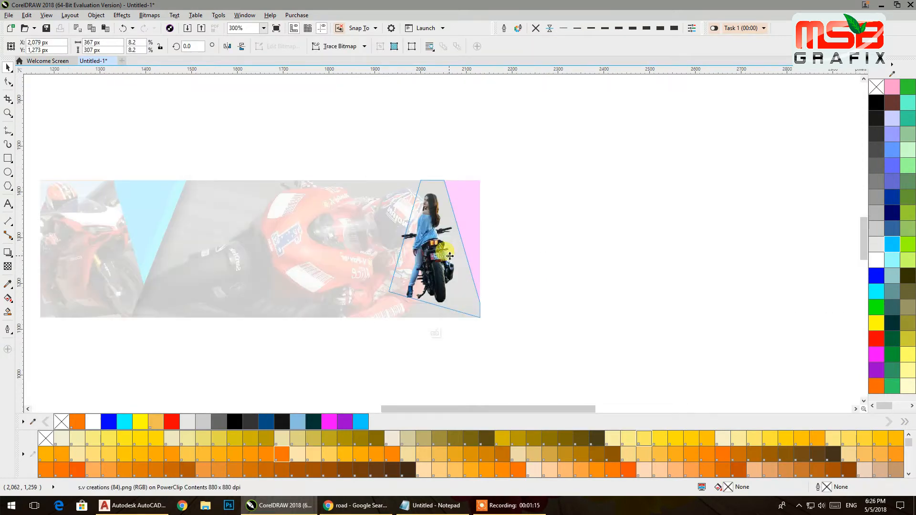
pyautogui.scroll(2, 450, 256)
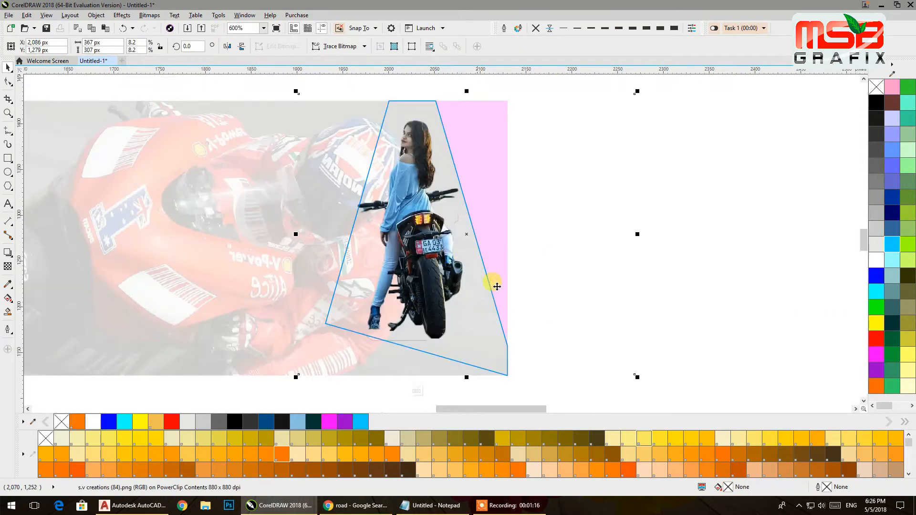
pyautogui.click(640, 378)
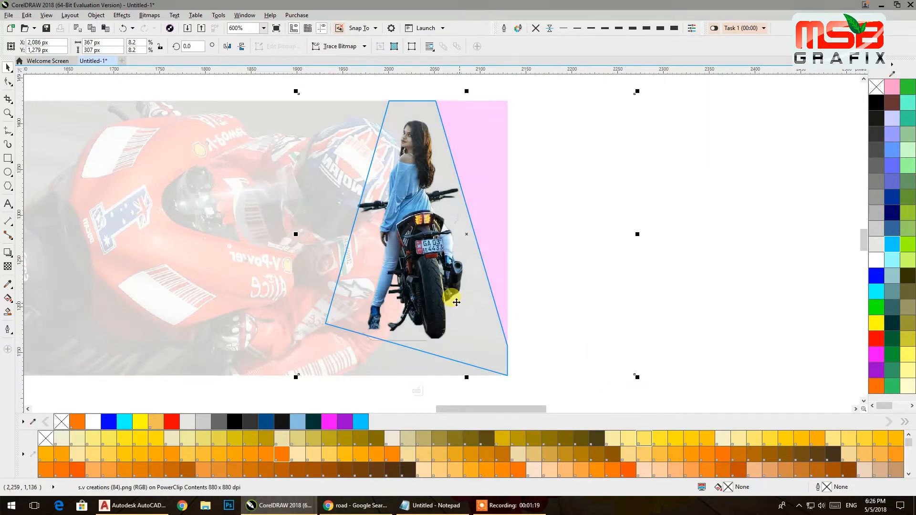
pyautogui.moveTo(453, 297); pyautogui.dragTo(457, 304)
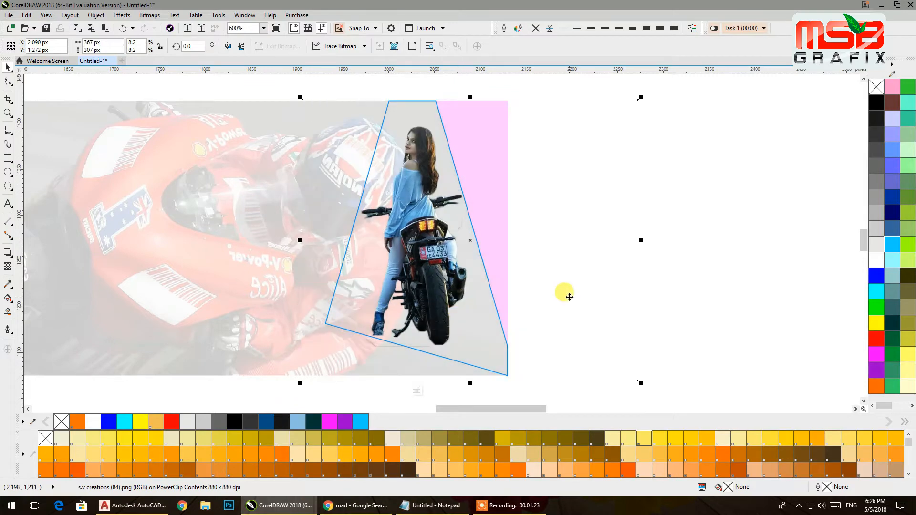
pyautogui.keyDown('ctrl'); pyautogui.click(741, 214); pyautogui.keyUp('ctrl')
pyautogui.scroll(-1, 685, 218)
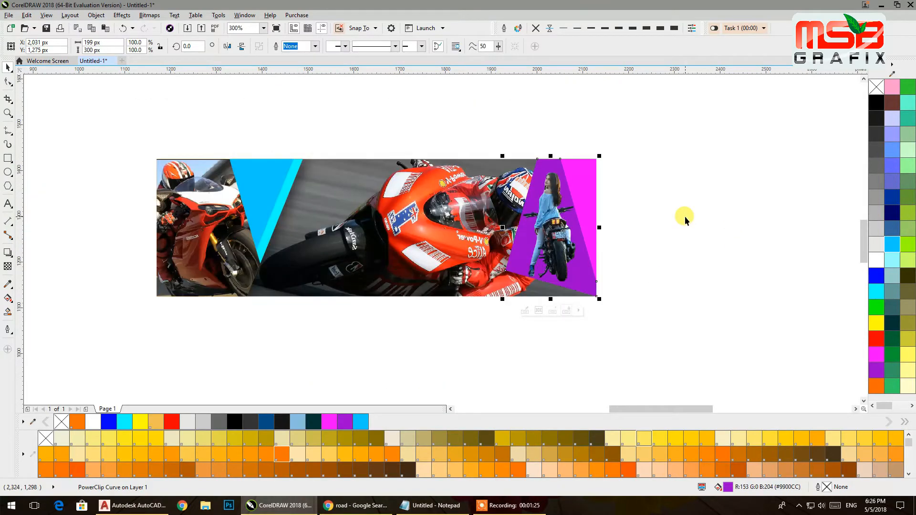
pyautogui.scroll(1, 686, 216)
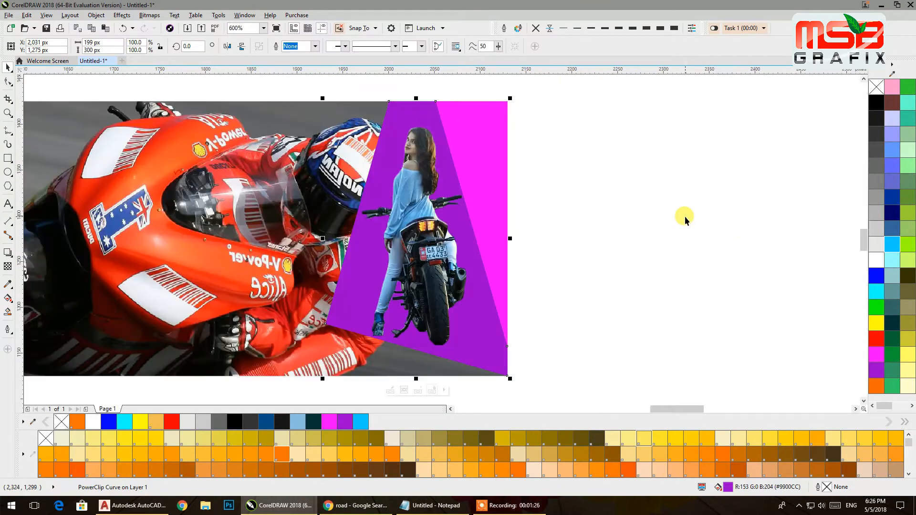
pyautogui.keyDown('ctrl'); pyautogui.click(423, 234); pyautogui.keyUp('ctrl')
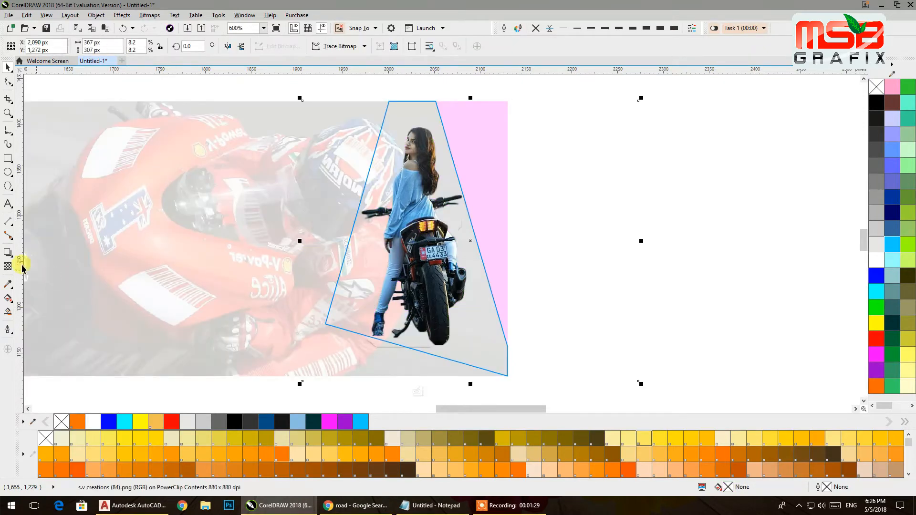
# - Try casting an angled drop shadow on the ground beneath the woman-on-motorcycle image, and clear it
pyautogui.click(7, 257)
pyautogui.moveTo(405, 236); pyautogui.dragTo(470, 381)
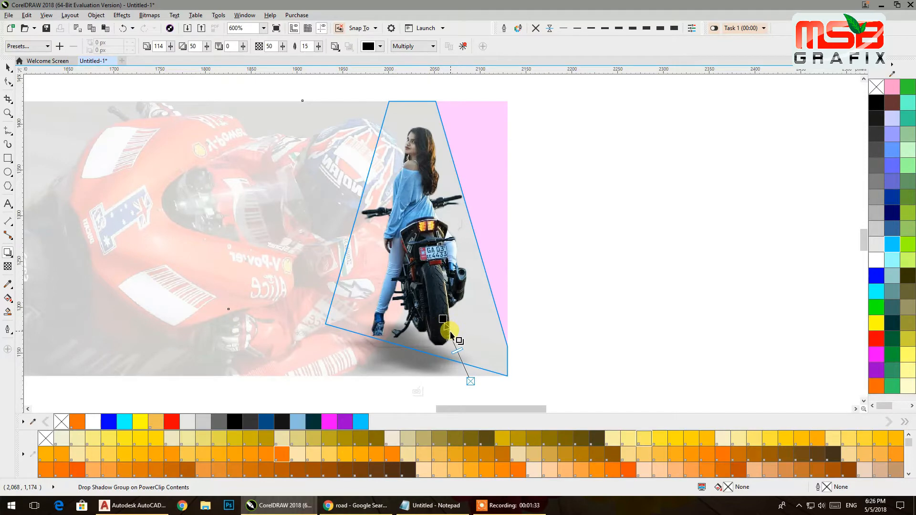
pyautogui.moveTo(429, 329); pyautogui.dragTo(390, 235)
pyautogui.moveTo(414, 310); pyautogui.dragTo(426, 233)
pyautogui.moveTo(436, 328); pyautogui.dragTo(436, 288)
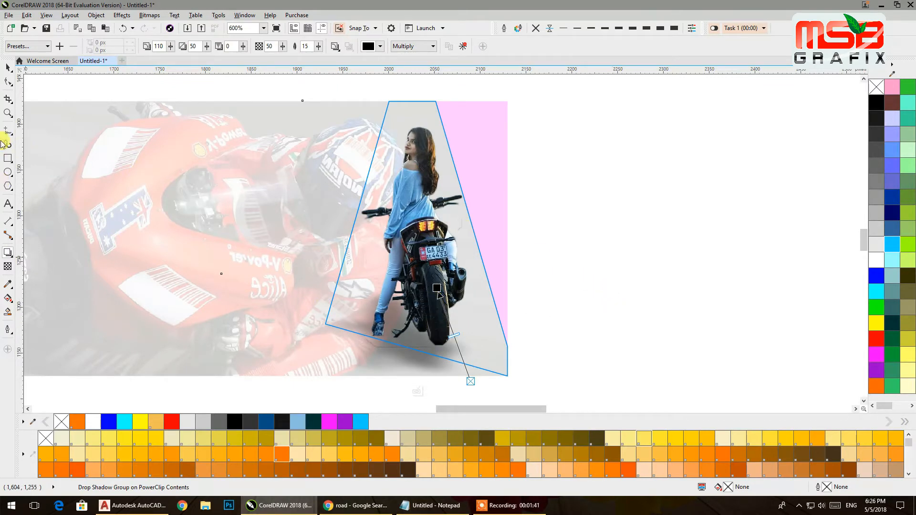
pyautogui.click(8, 70)
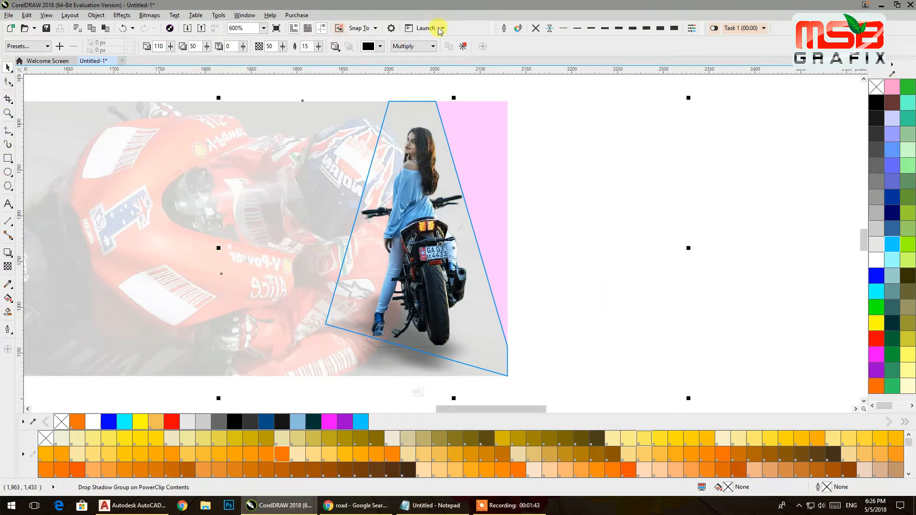
pyautogui.click(461, 46)
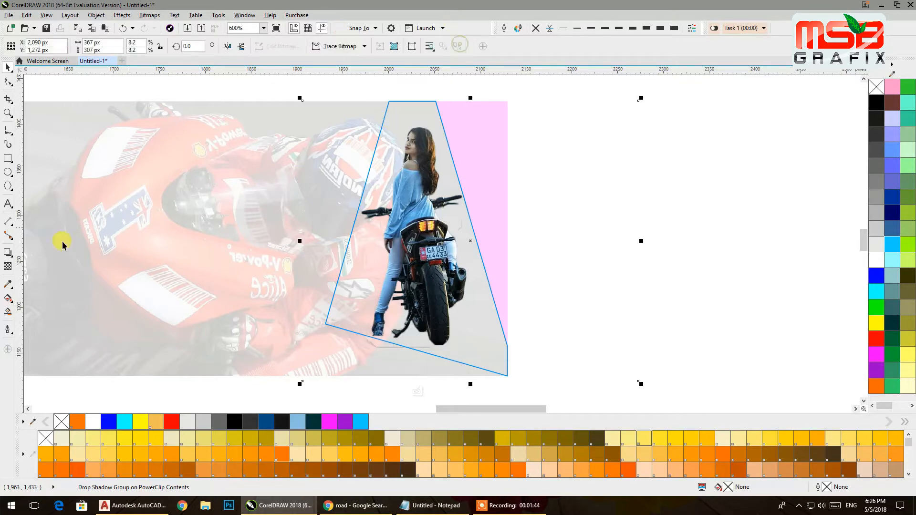
# - Draw a flat ellipse about 201 × 43 px beside the banner, filled black with no outline
pyautogui.click(8, 173)
pyautogui.moveTo(593, 277); pyautogui.dragTo(782, 305)
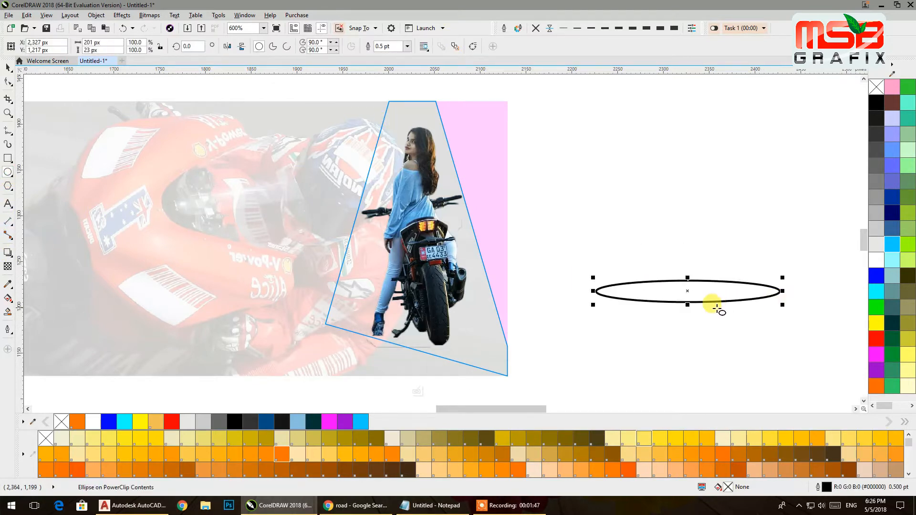
pyautogui.moveTo(687, 305); pyautogui.dragTo(687, 323)
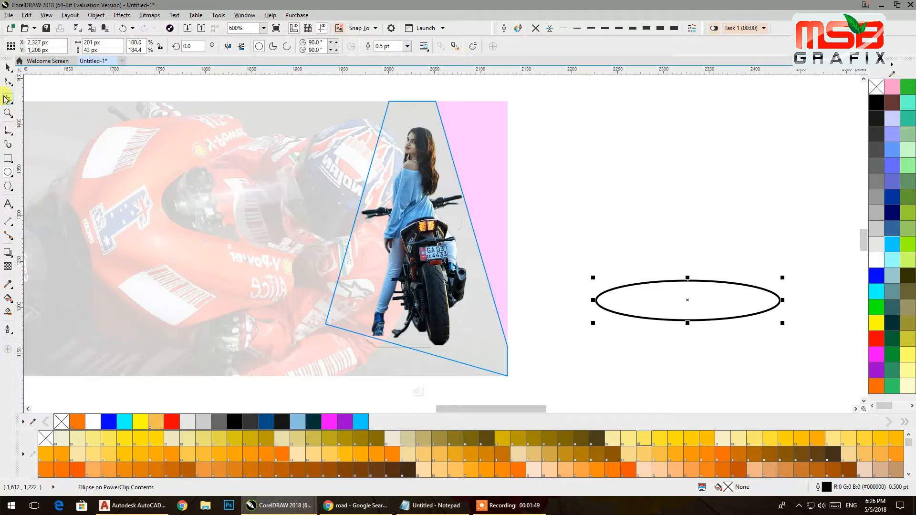
pyautogui.click(234, 422)
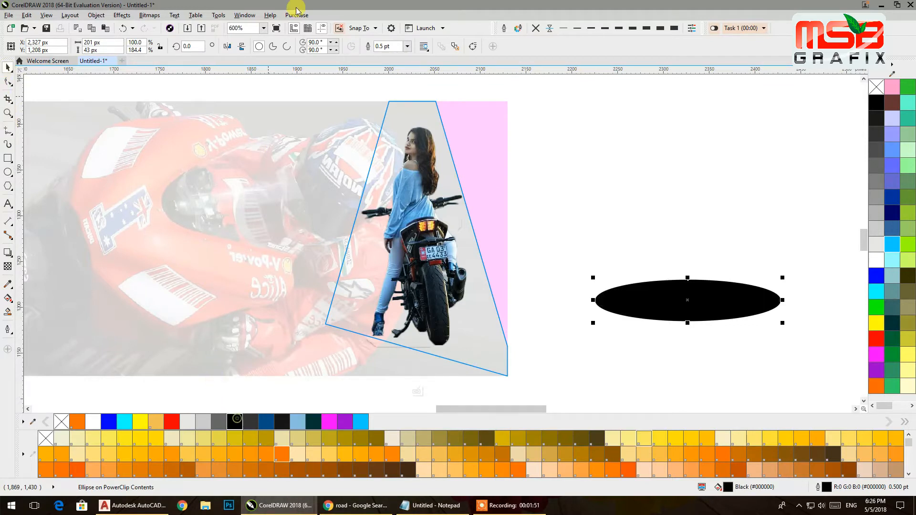
pyautogui.click(537, 29)
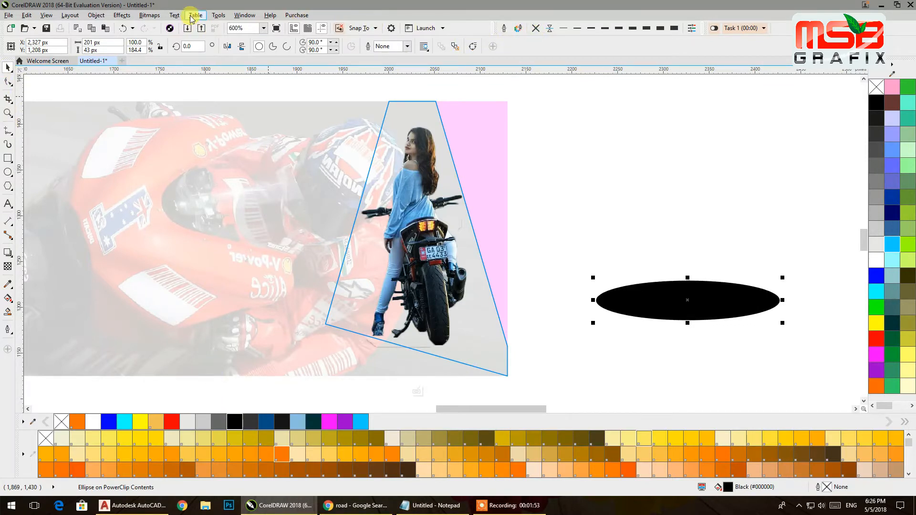
# - Convert the black ellipse to a 300 dpi RGB bitmap
pyautogui.click(171, 16)
pyautogui.click(160, 27)
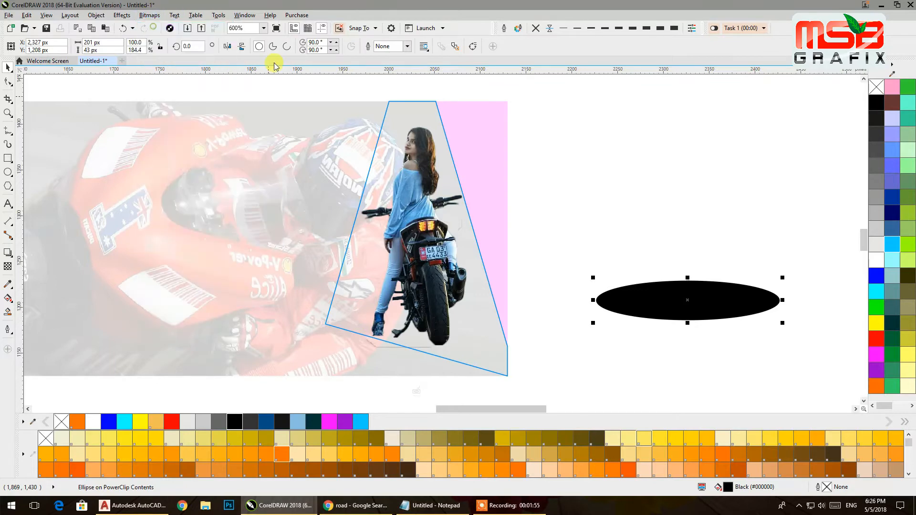
pyautogui.click(429, 302)
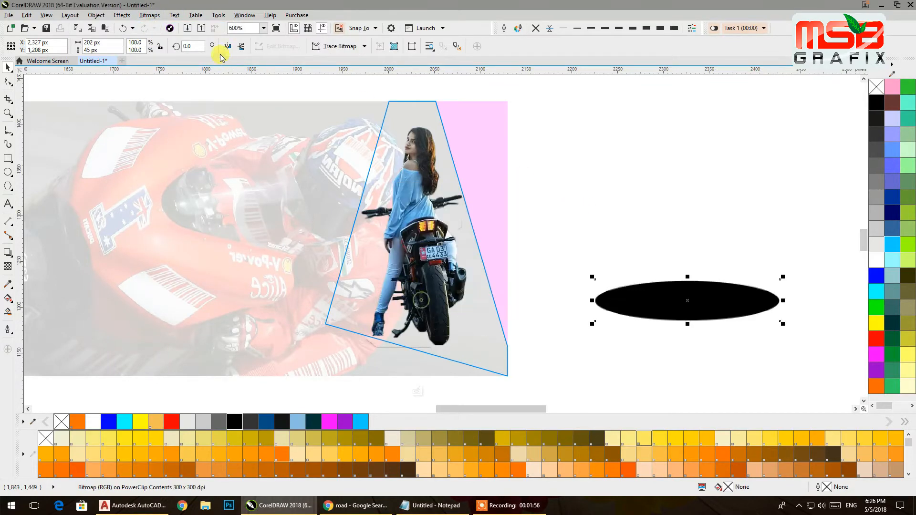
# - Apply a 15.7-pixel Gaussian Blur to the black ellipse, and flatten it to about 269 × 56 px near the motorcycle's rear wheel
pyautogui.click(155, 17)
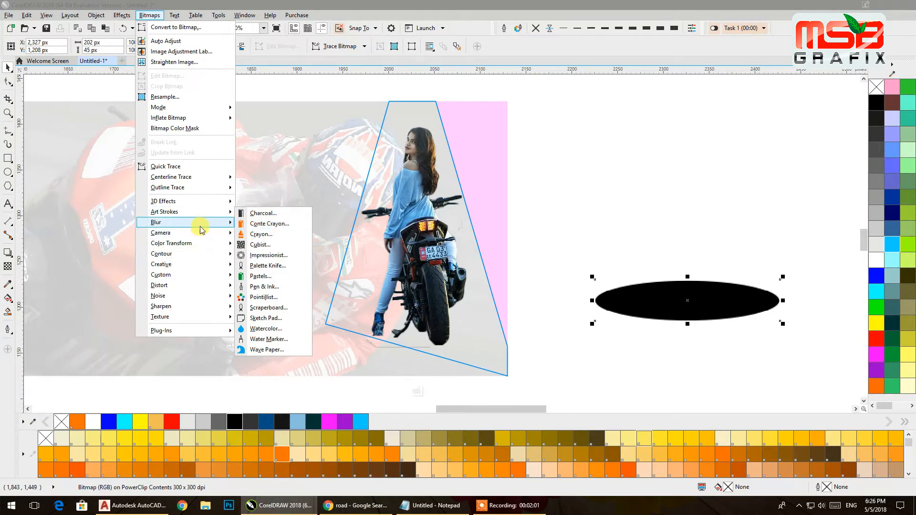
pyautogui.moveTo(224, 223)
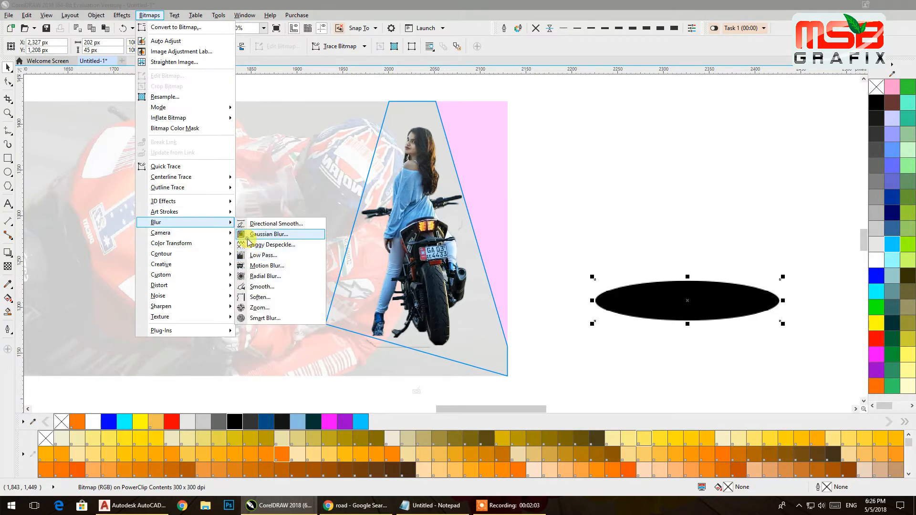
pyautogui.click(246, 234)
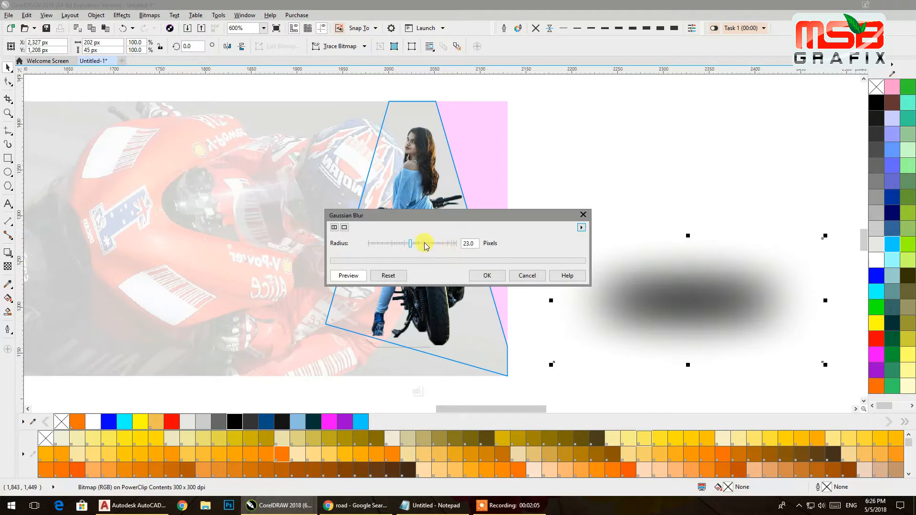
pyautogui.click(404, 244)
pyautogui.moveTo(408, 245); pyautogui.dragTo(407, 245)
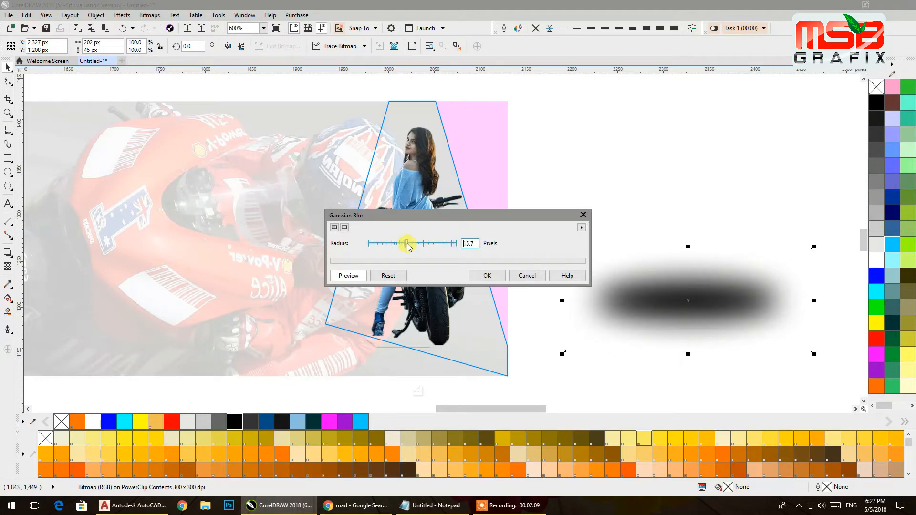
pyautogui.click(489, 275)
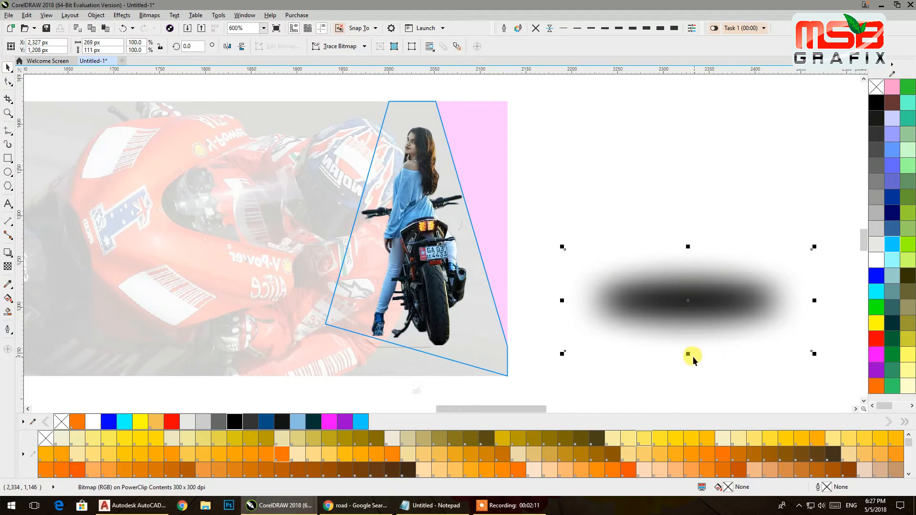
pyautogui.moveTo(688, 355); pyautogui.dragTo(489, 334)
pyautogui.click(489, 334)
# - Try rotating and stretching the blurred shadow diagonally beneath the motorcycle, and undo the changes
pyautogui.moveTo(592, 302); pyautogui.dragTo(418, 342)
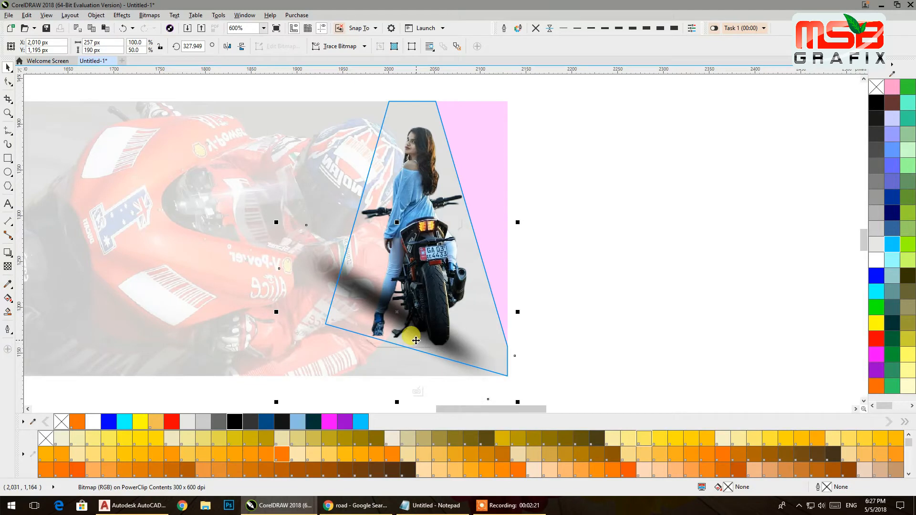
pyautogui.moveTo(277, 312); pyautogui.dragTo(253, 312)
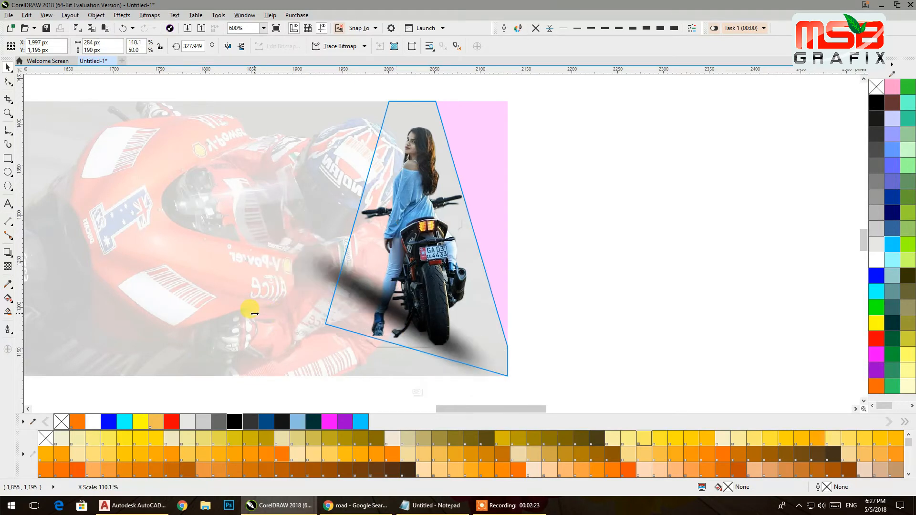
pyautogui.click(402, 322)
pyautogui.moveTo(518, 221); pyautogui.dragTo(473, 305)
pyautogui.click(411, 343)
pyautogui.moveTo(411, 343); pyautogui.dragTo(431, 336)
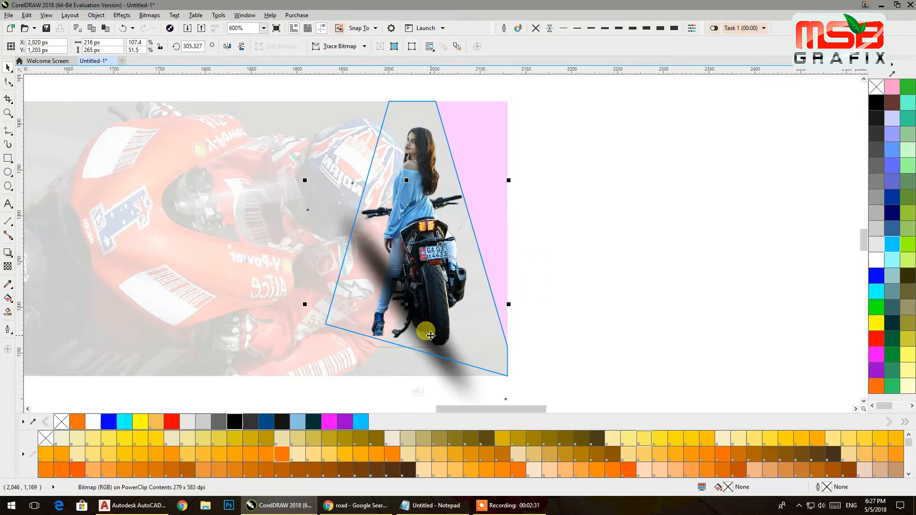
pyautogui.hotkey('ctrl', 'z')
pyautogui.hotkey('ctrl', 'z')
pyautogui.hotkey('ctrl', 'z')
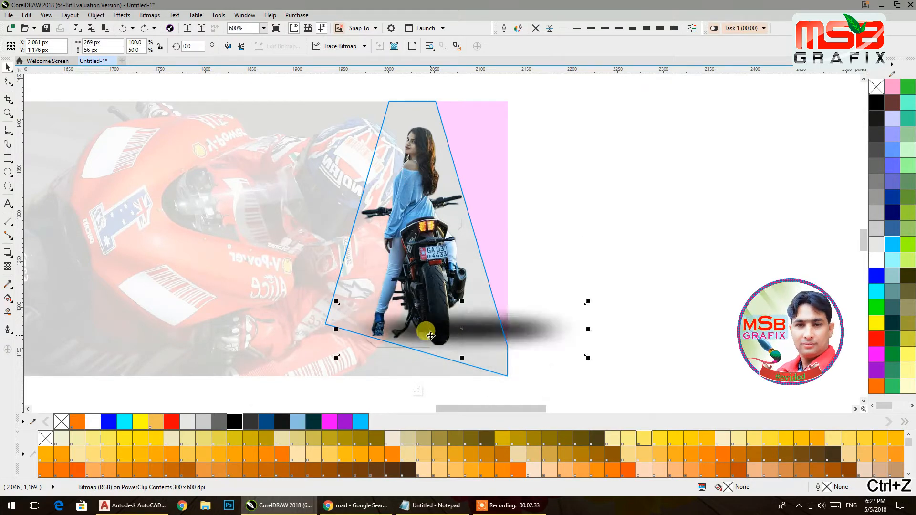
# - Position the flat shadow beneath the woman and motorcycle at about X 2,032 px, Y 1,172 px, and finish editing the PowerClip
pyautogui.moveTo(475, 332)
pyautogui.mouseDown()
pyautogui.moveTo(444, 333)
pyautogui.moveTo(459, 340)
pyautogui.mouseUp()
pyautogui.moveTo(462, 336); pyautogui.dragTo(462, 334)
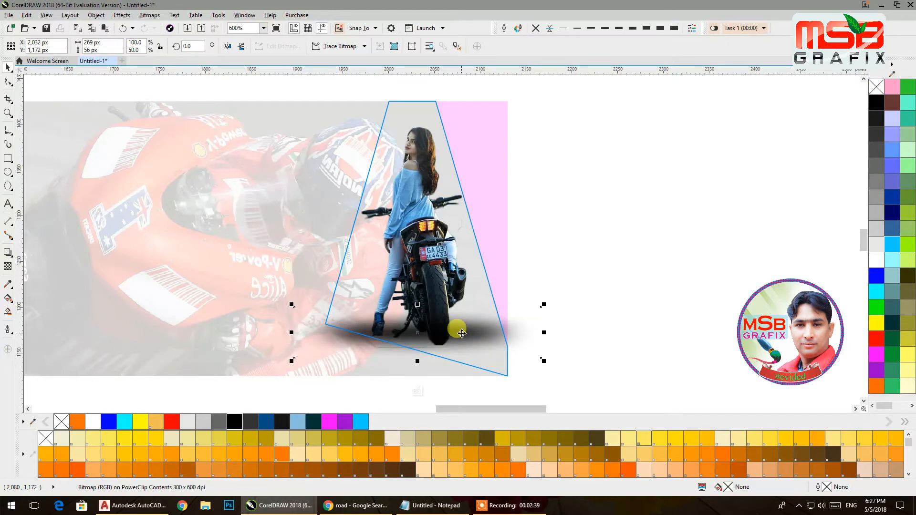
pyautogui.click(661, 222)
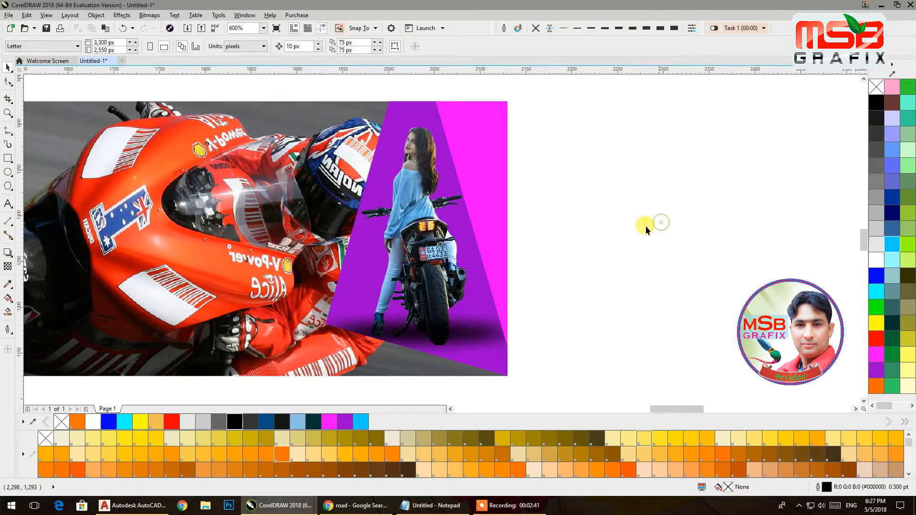
# - Give the purple shape behind the woman a vertical fountain fill running from orange at the base to yellow at the top
pyautogui.click(470, 260)
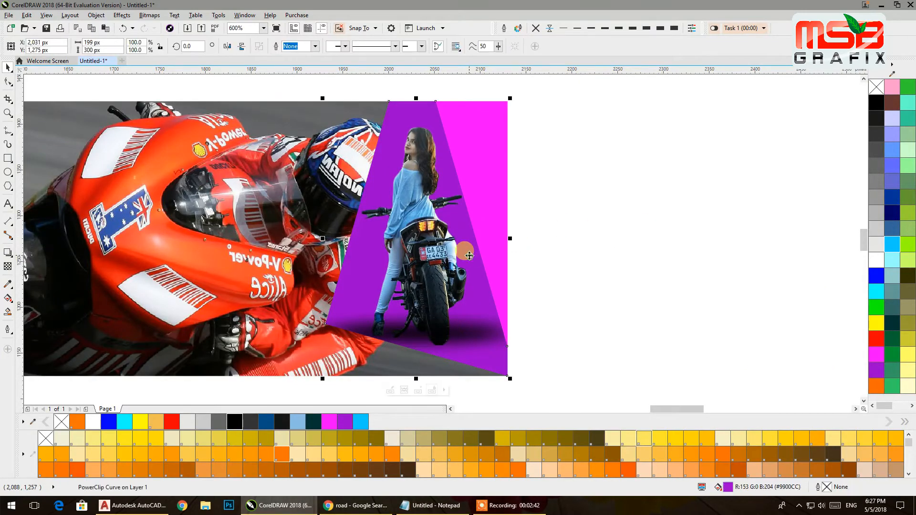
pyautogui.click(8, 298)
pyautogui.moveTo(424, 330); pyautogui.dragTo(424, 168)
pyautogui.click(655, 446)
pyautogui.click(423, 331)
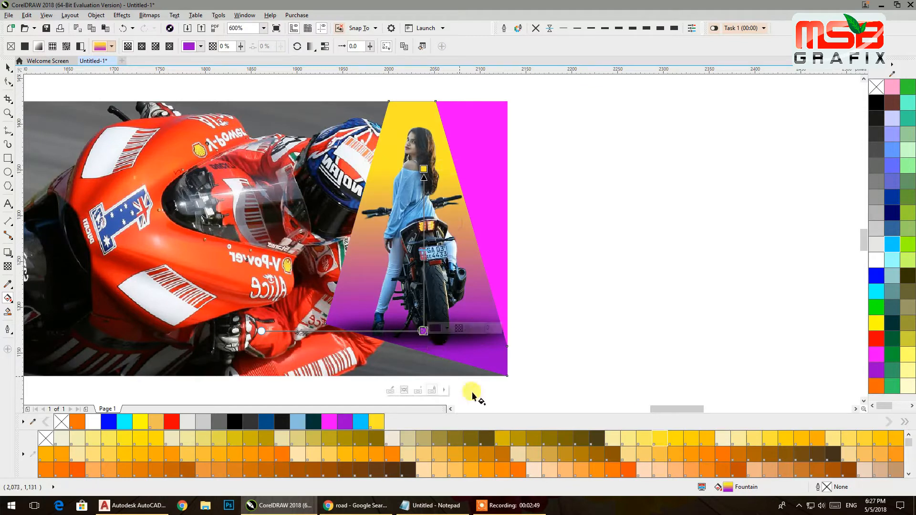
pyautogui.click(500, 470)
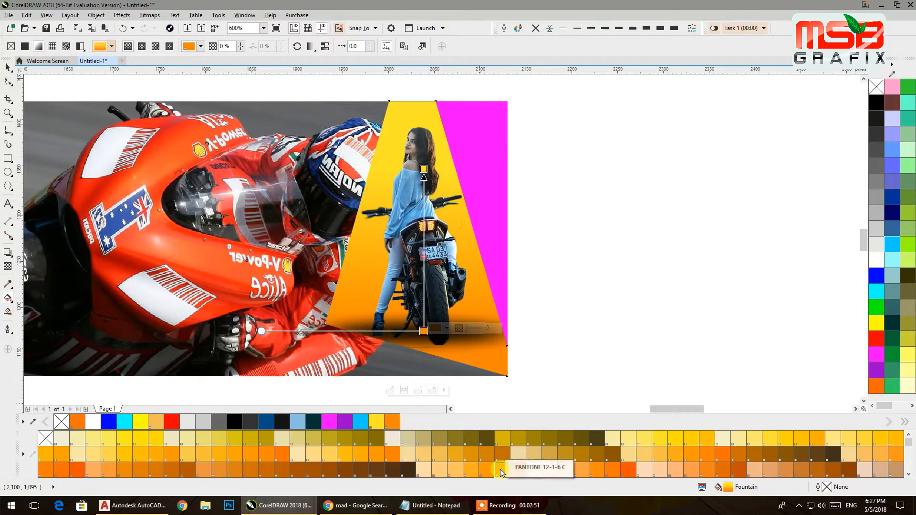
pyautogui.click(8, 70)
pyautogui.click(310, 175)
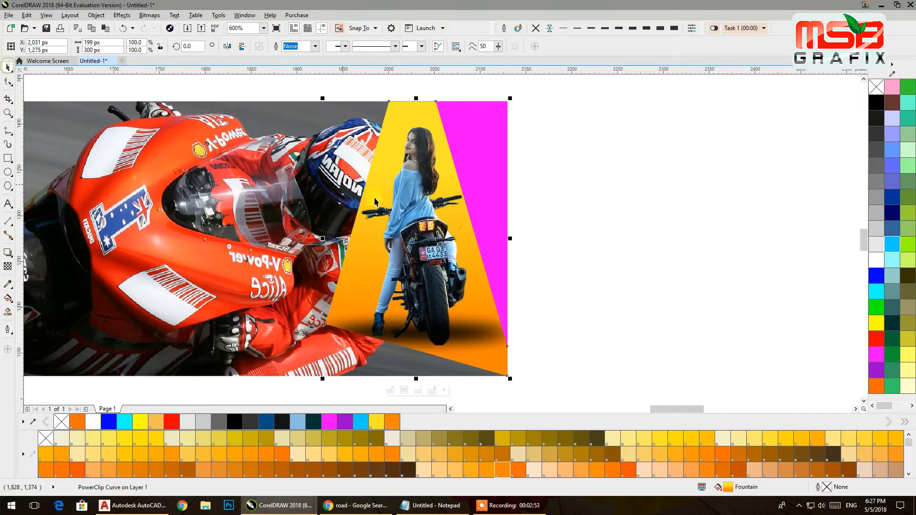
pyautogui.click(620, 244)
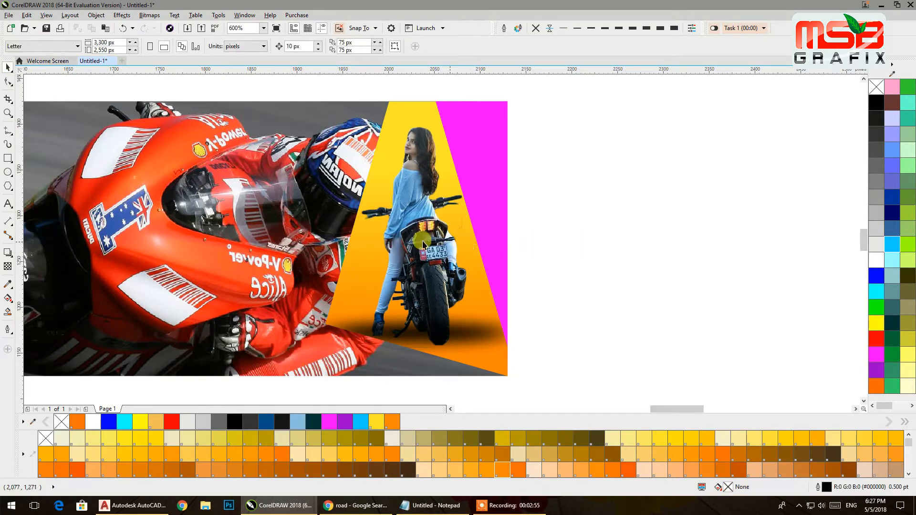
# - Draw an ellipse about 156 × 113 px across the yellow-orange shape, and weld the two together
pyautogui.click(7, 173)
pyautogui.moveTo(345, 152); pyautogui.dragTo(488, 260)
pyautogui.click(6, 70)
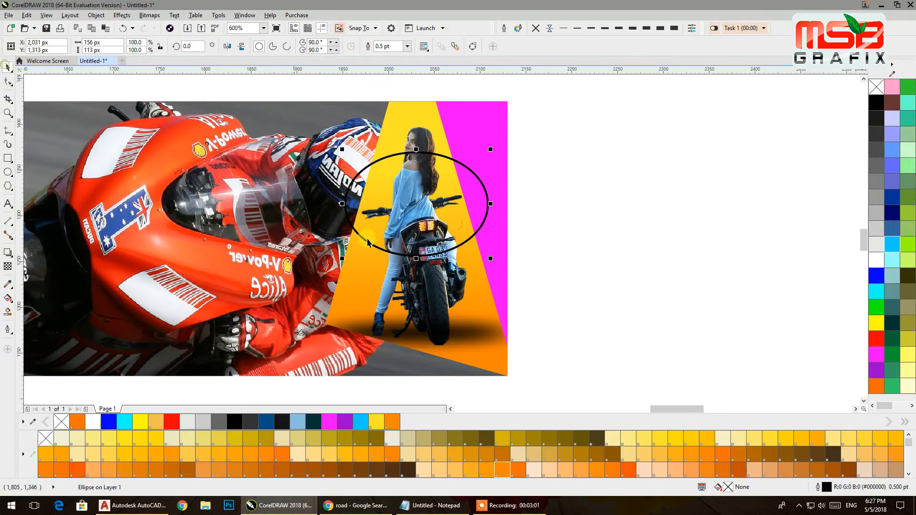
pyautogui.keyDown('shift'); pyautogui.click(476, 285); pyautogui.keyUp('shift')
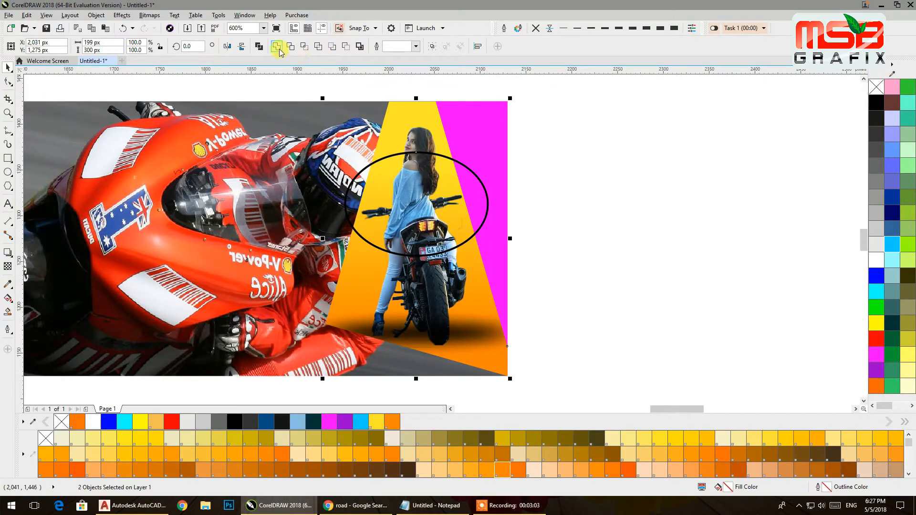
pyautogui.click(280, 49)
pyautogui.click(588, 208)
pyautogui.click(497, 220)
pyautogui.press('Escape')
# - Edit the welded shape's PowerClip contents, enlarging the woman-on-motorcycle image to about 385 × 322 px and repositioning it within the frame
pyautogui.doubleClick(415, 169)
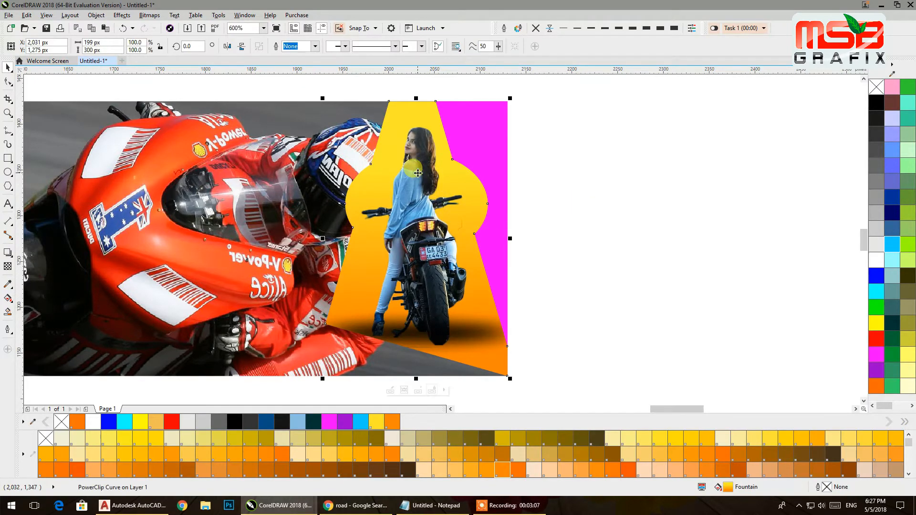
pyautogui.click(415, 169)
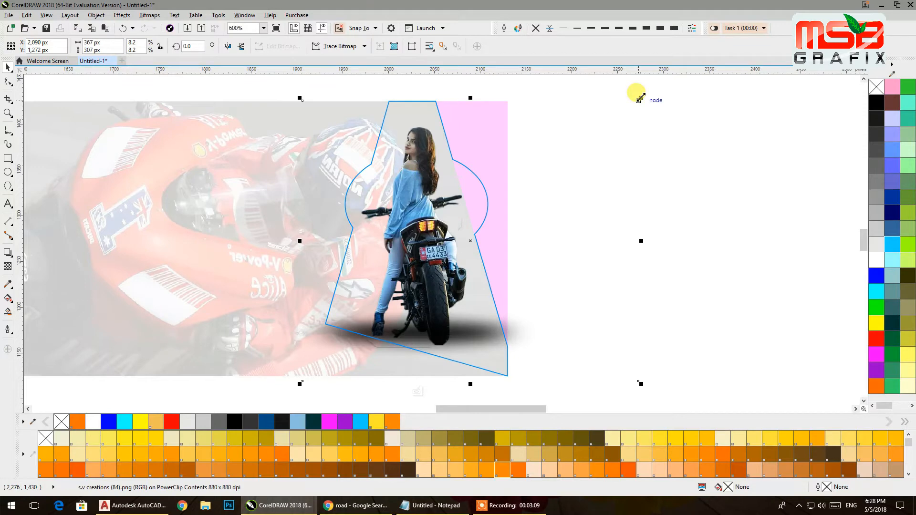
pyautogui.moveTo(640, 94); pyautogui.dragTo(649, 91)
pyautogui.moveTo(434, 236); pyautogui.dragTo(438, 236)
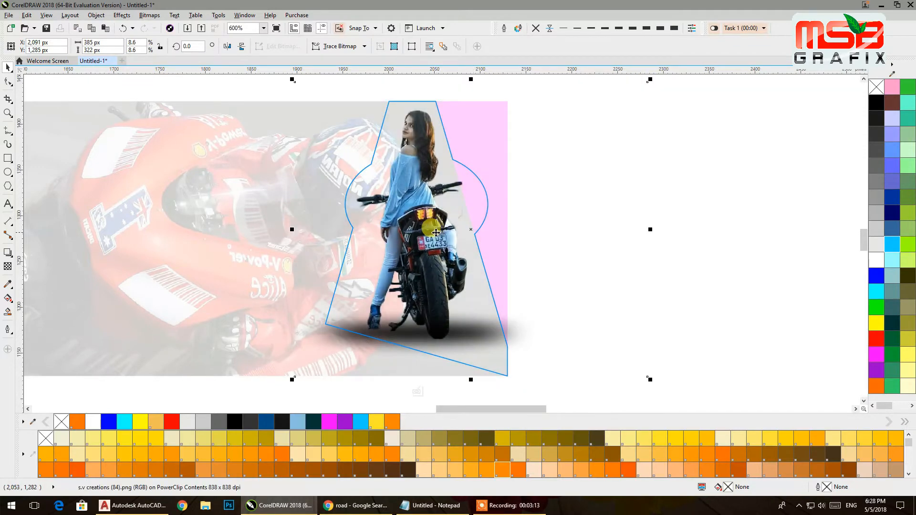
pyautogui.keyDown('ctrl'); pyautogui.click(702, 262); pyautogui.keyUp('ctrl')
pyautogui.click(702, 261)
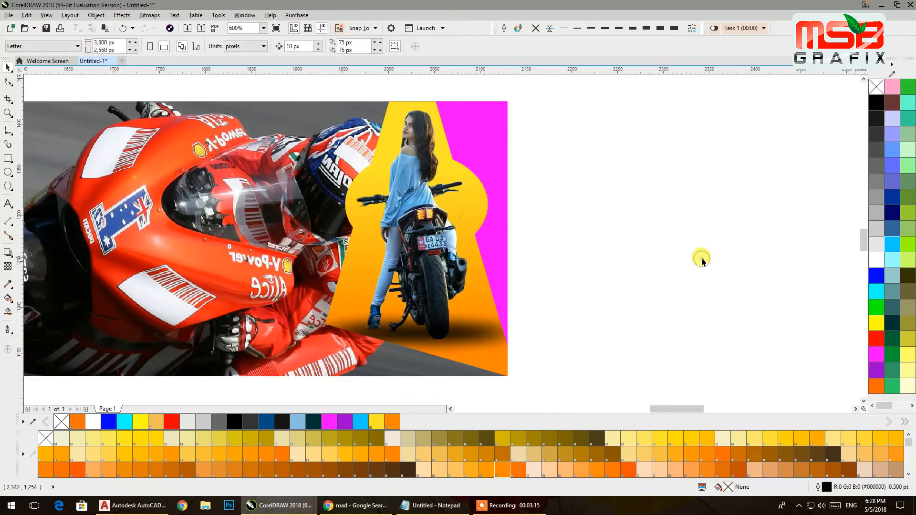
# - Copy the line "2018 bennetts" from the Notepad text, and return to the CorelDRAW banner
pyautogui.scroll(-2, 671, 229)
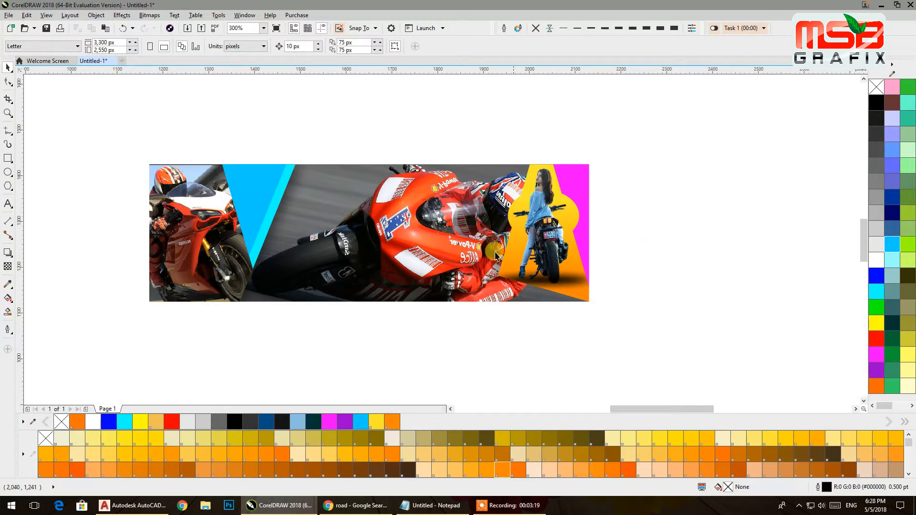
pyautogui.moveTo(489, 263); pyautogui.dragTo(521, 306)
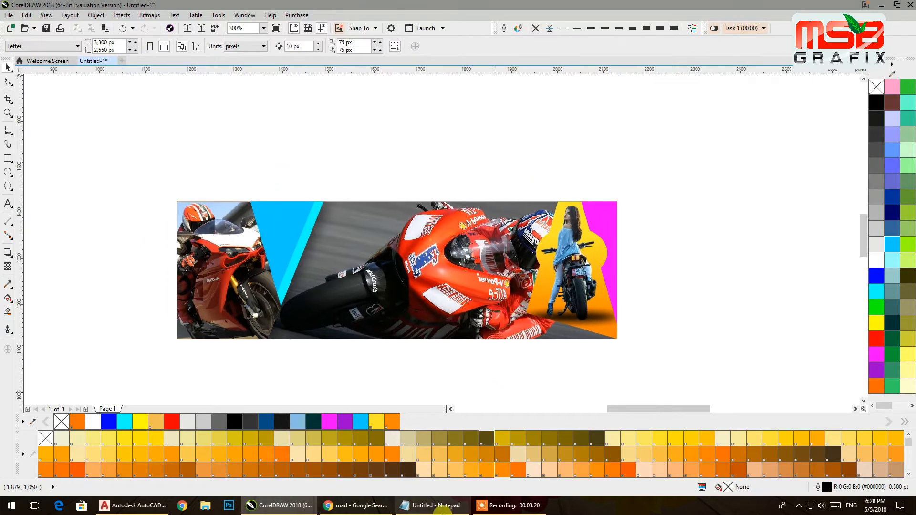
pyautogui.click(429, 505)
pyautogui.click(446, 256)
pyautogui.doubleClick(457, 317)
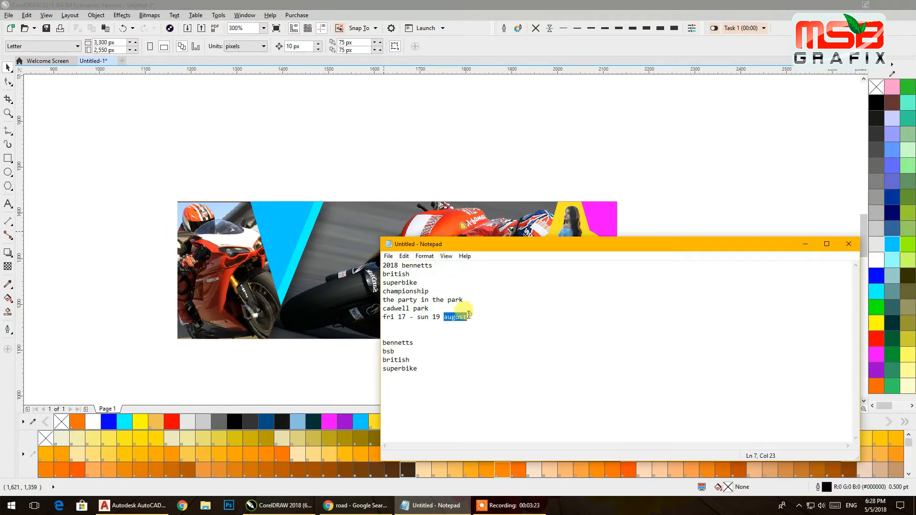
pyautogui.click(420, 282)
pyautogui.moveTo(438, 269); pyautogui.dragTo(372, 260)
pyautogui.rightClick(383, 264)
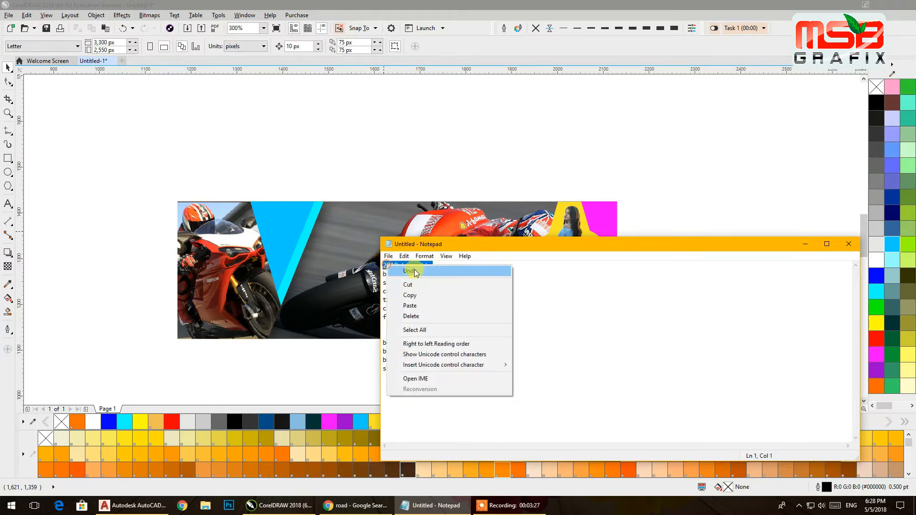
pyautogui.click(420, 296)
pyautogui.click(513, 174)
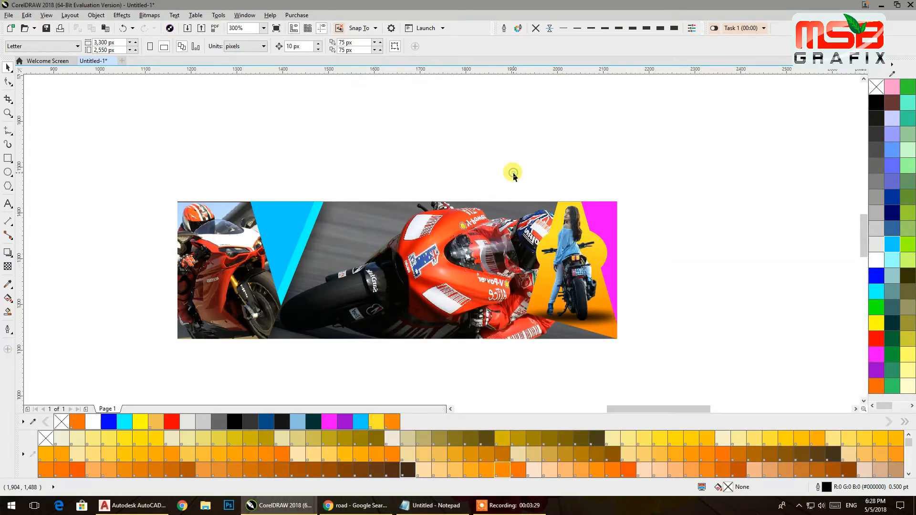
# - Paste "2018 bennetts" as artistic text above the banner, and change it to uppercase
pyautogui.click(8, 204)
pyautogui.click(396, 170)
pyautogui.hotkey('ctrl', 'v')
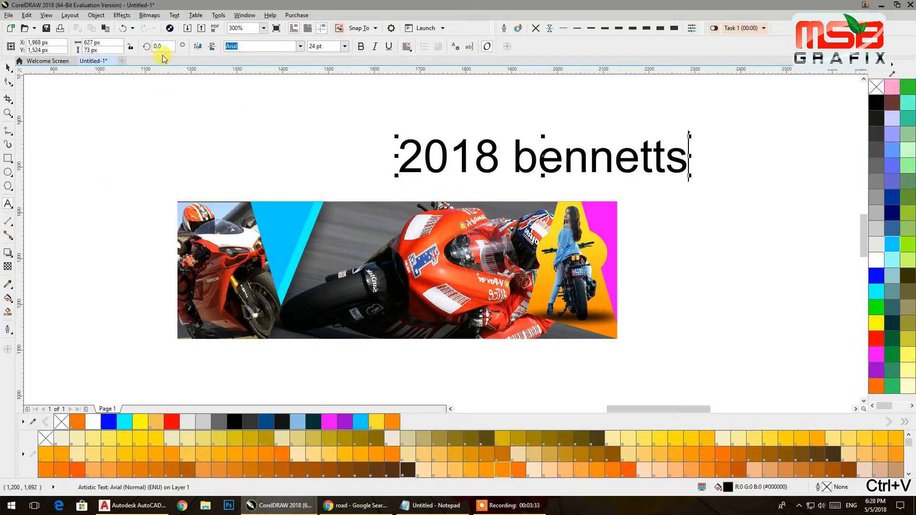
pyautogui.click(175, 16)
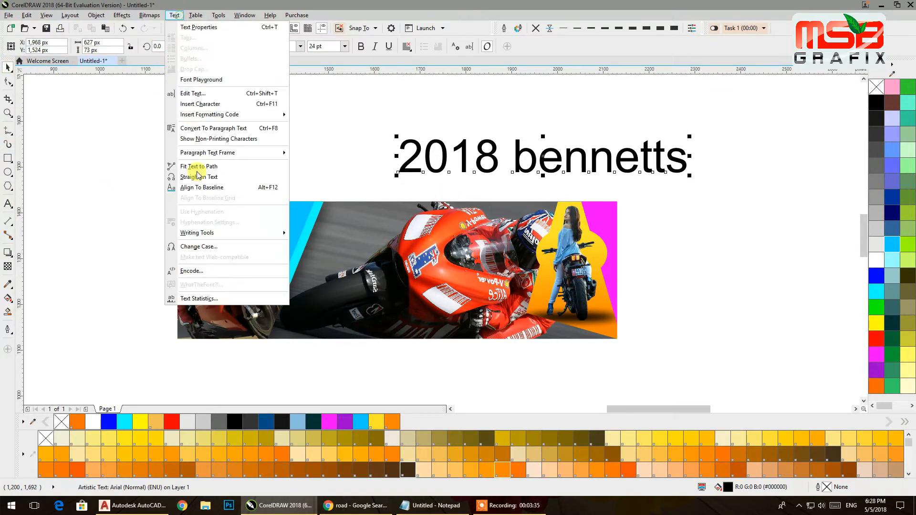
pyautogui.click(199, 247)
pyautogui.click(418, 279)
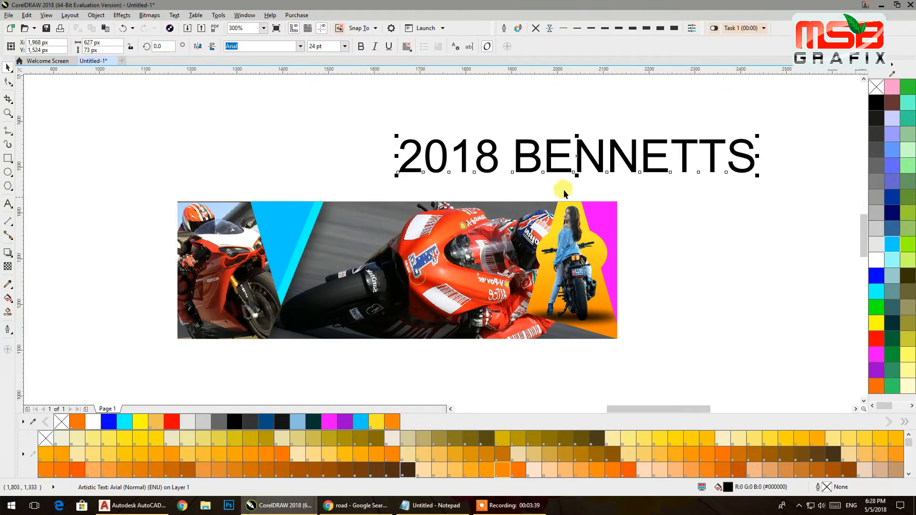
# - Set the "2018 BENNETTS" font to Bleeding Cowboys, and shrink it to about 348 × 80 px over the banner's lower part
pyautogui.click(300, 47)
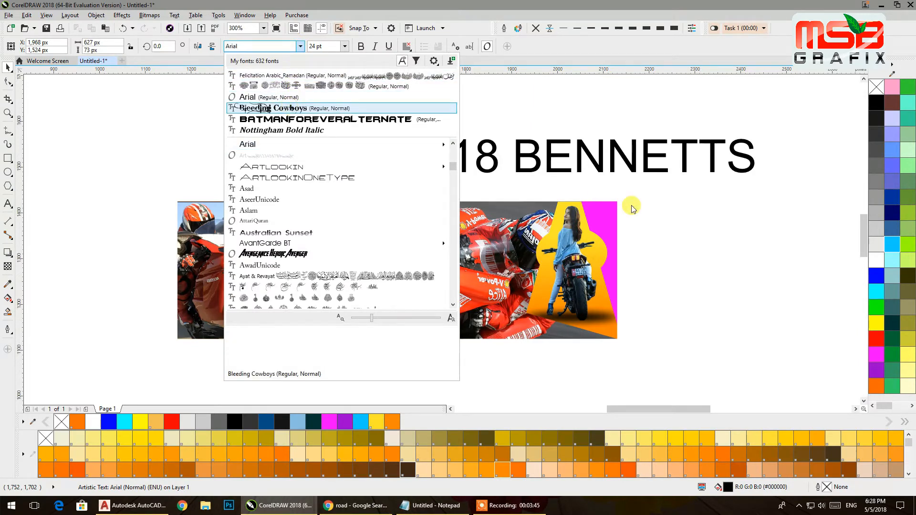
pyautogui.click(549, 154)
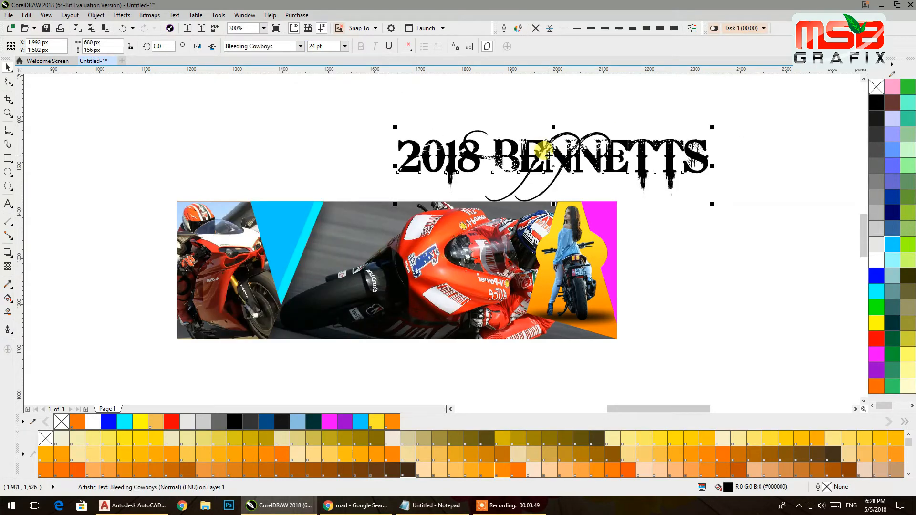
pyautogui.moveTo(712, 128); pyautogui.dragTo(560, 162)
pyautogui.moveTo(491, 178); pyautogui.dragTo(457, 317)
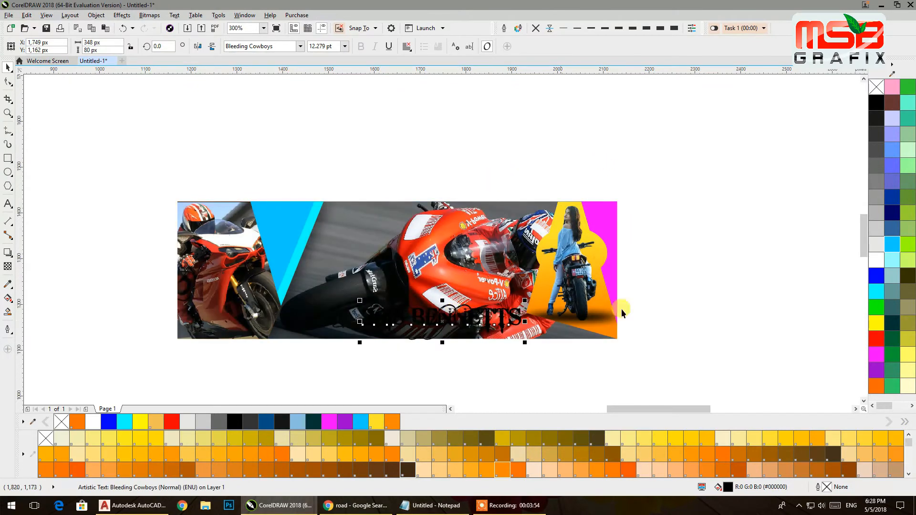
# - Fill the "2018 BENNETTS" text white, and fit it at about 204 × 47 px over the leftmost motorcycle photo
pyautogui.click(876, 261)
pyautogui.moveTo(473, 324); pyautogui.dragTo(294, 226)
pyautogui.moveTo(348, 245); pyautogui.dragTo(224, 301)
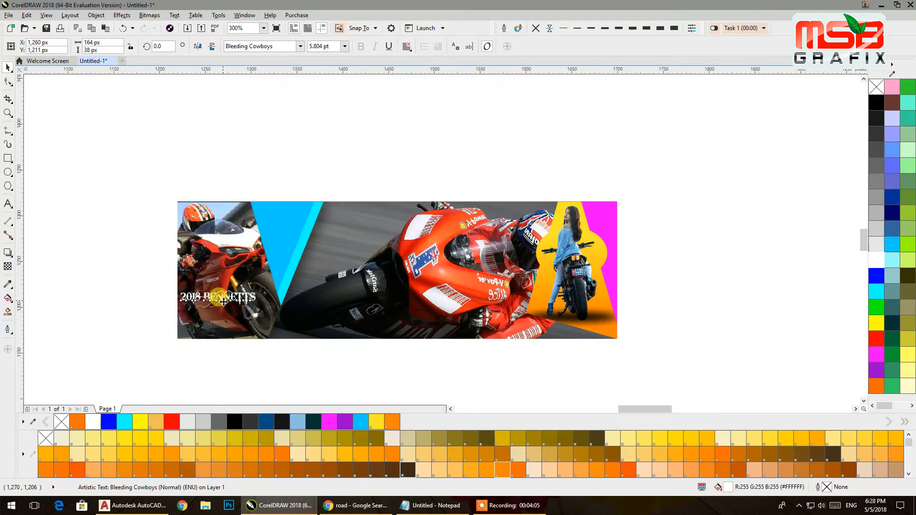
pyautogui.scroll(4, 224, 302)
pyautogui.moveTo(358, 330); pyautogui.dragTo(426, 375)
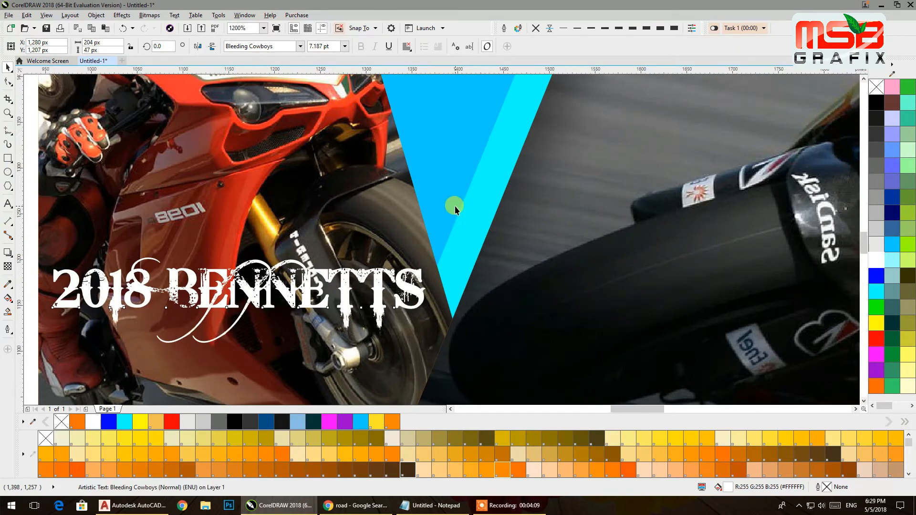
# - Remove the used line from the Notepad text, and copy the lines "british", "superbike" and "championship"
pyautogui.scroll(-2, 454, 205)
pyautogui.moveTo(318, 138); pyautogui.dragTo(414, 149)
pyautogui.click(316, 143)
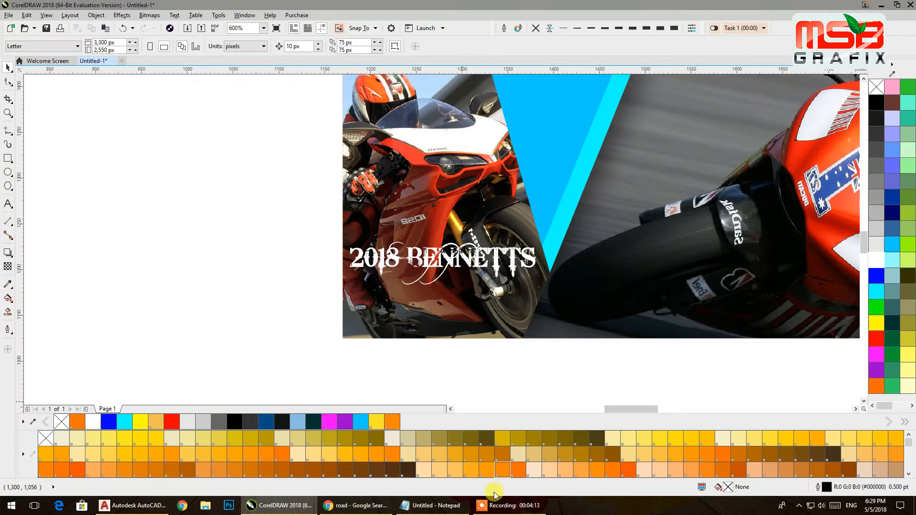
pyautogui.click(430, 506)
pyautogui.hotkey('ctrl', 'x')
pyautogui.moveTo(384, 273); pyautogui.dragTo(429, 290)
pyautogui.rightClick(429, 291)
pyautogui.click(446, 317)
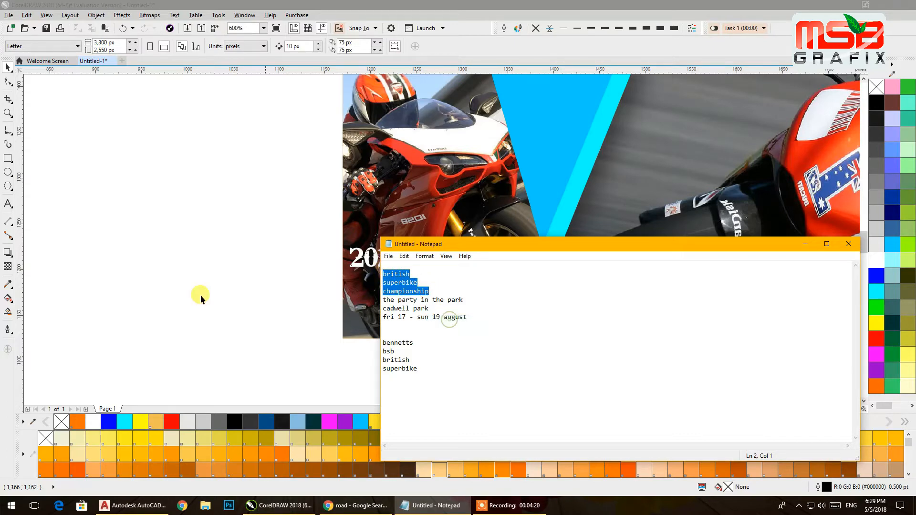
# - Return to the CorelDRAW banner, and paste the three lines "British superbike championship" as artistic text over its lower-left part
pyautogui.click(8, 210)
pyautogui.click(169, 265)
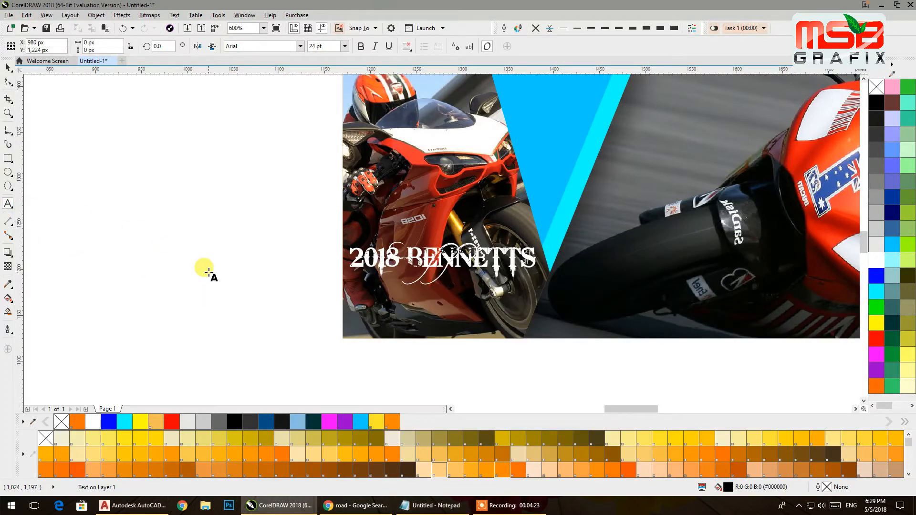
pyautogui.hotkey('ctrl', 'v')
pyautogui.doubleClick(252, 217)
pyautogui.rightClick(258, 222)
pyautogui.click(280, 241)
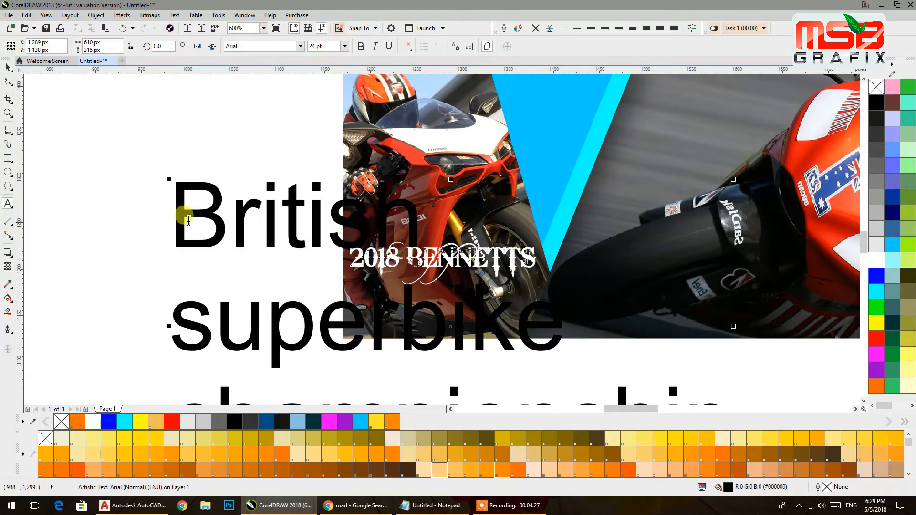
# - Change the case of the "British superbike championship" text to uppercase
pyautogui.scroll(-4, 193, 222)
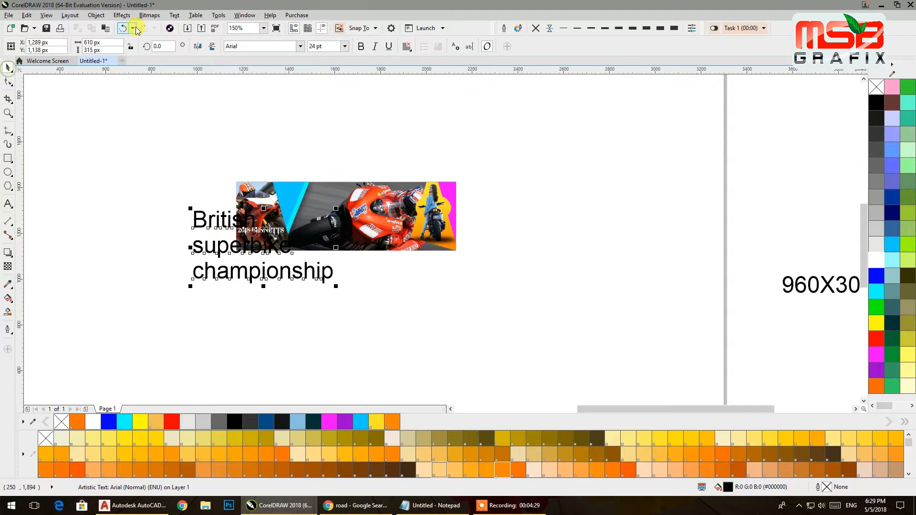
pyautogui.click(174, 14)
pyautogui.click(199, 246)
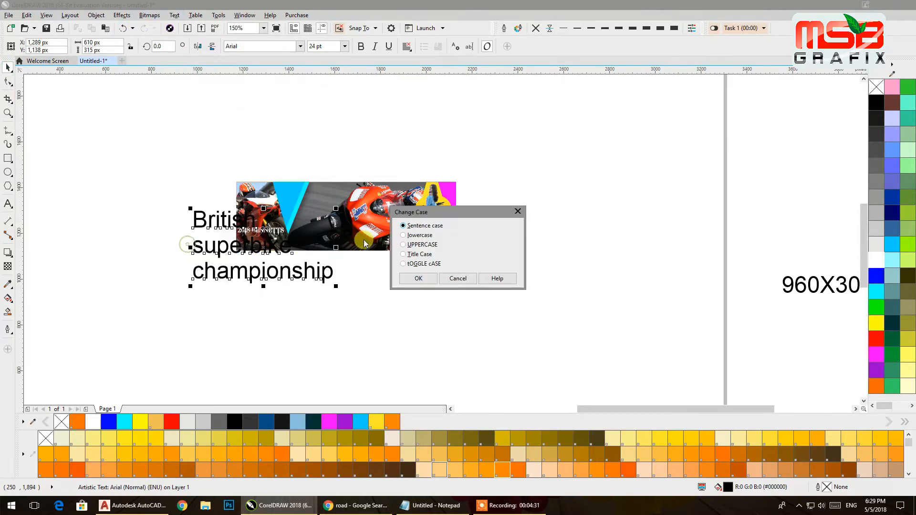
pyautogui.click(419, 245)
pyautogui.click(419, 278)
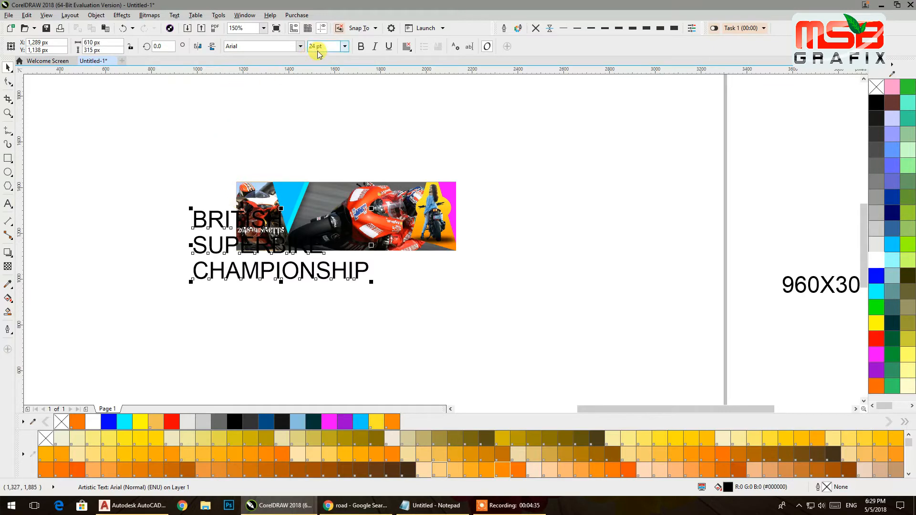
# - Try the LGf Besitos Round font on the "BRITISH SUPERBIKE CHAMPIONSHIP" text
pyautogui.click(299, 47)
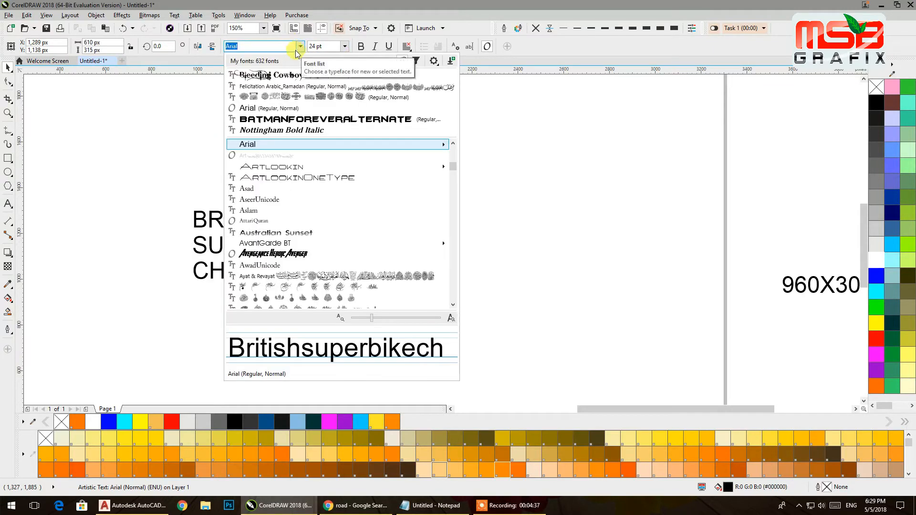
pyautogui.moveTo(453, 169); pyautogui.dragTo(454, 234)
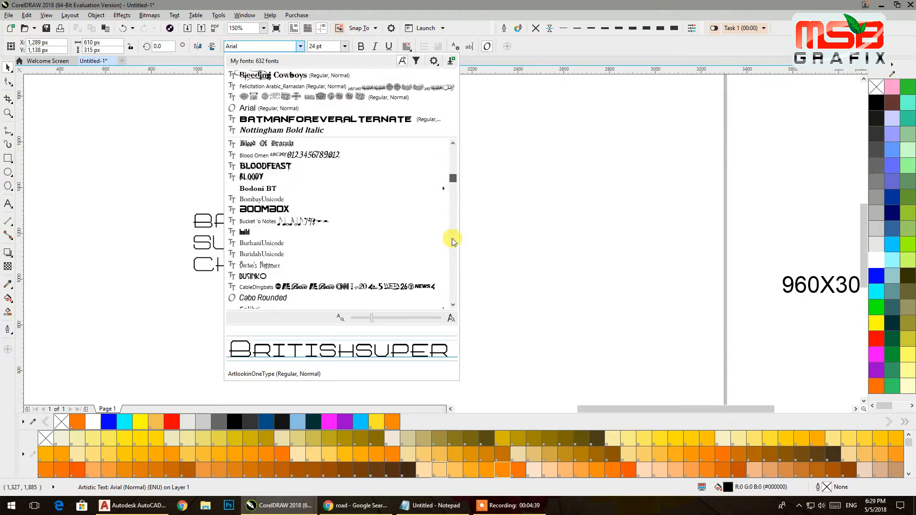
pyautogui.click(451, 236)
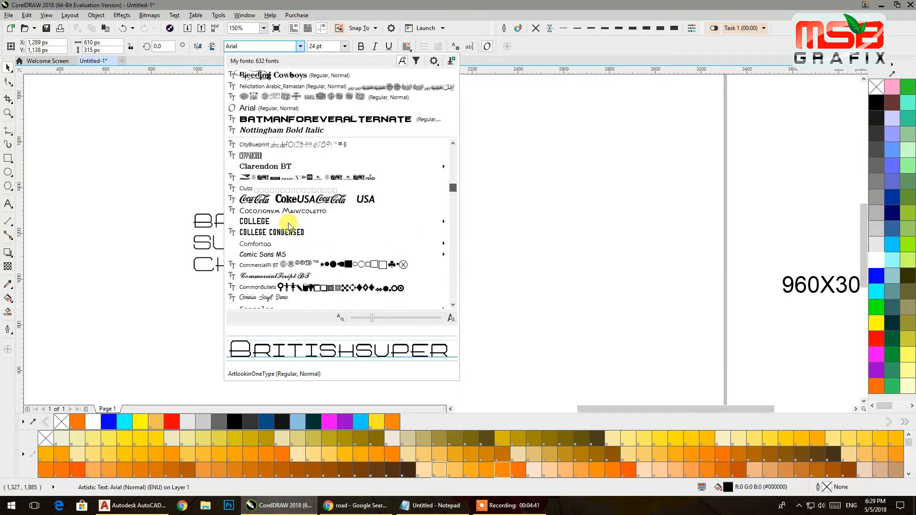
pyautogui.click(258, 219)
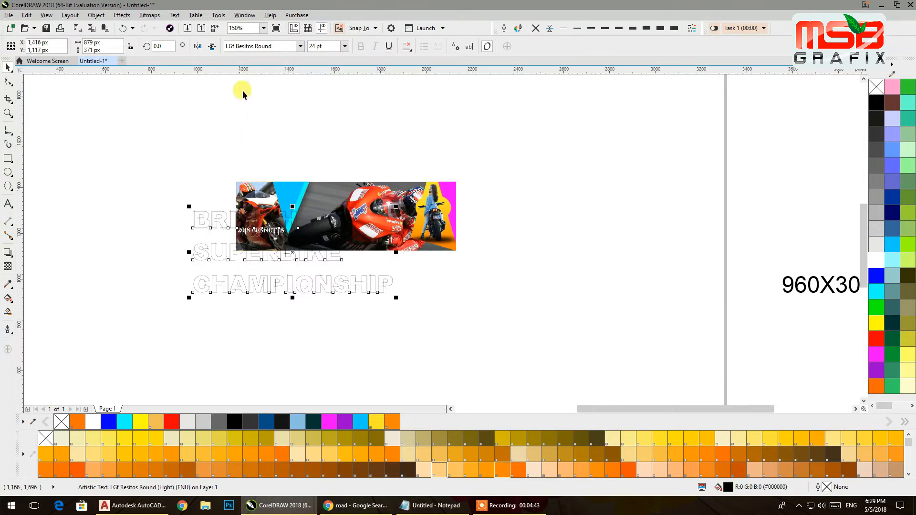
# - Set the font of the "BRITISH SUPERBIKE CHAMPIONSHIP" text to MagicMarker-Thin
pyautogui.click(301, 46)
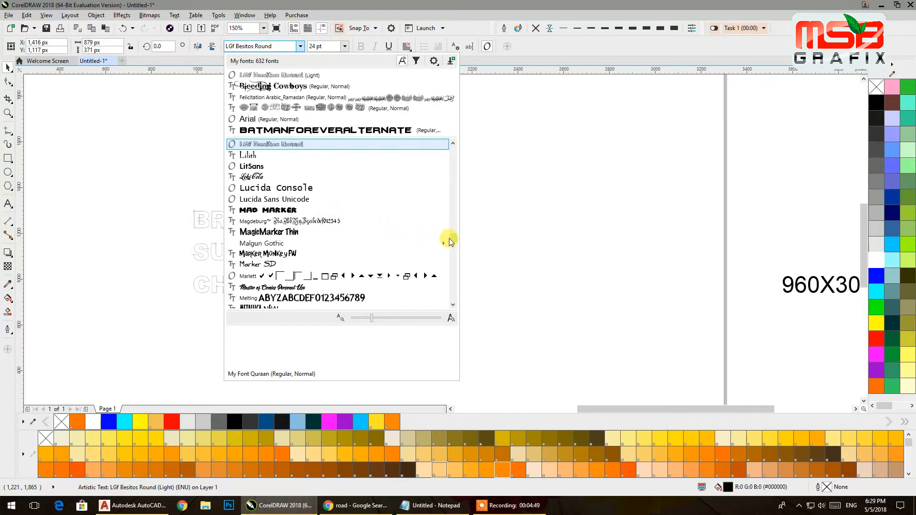
pyautogui.press('Down')
pyautogui.press('Down')
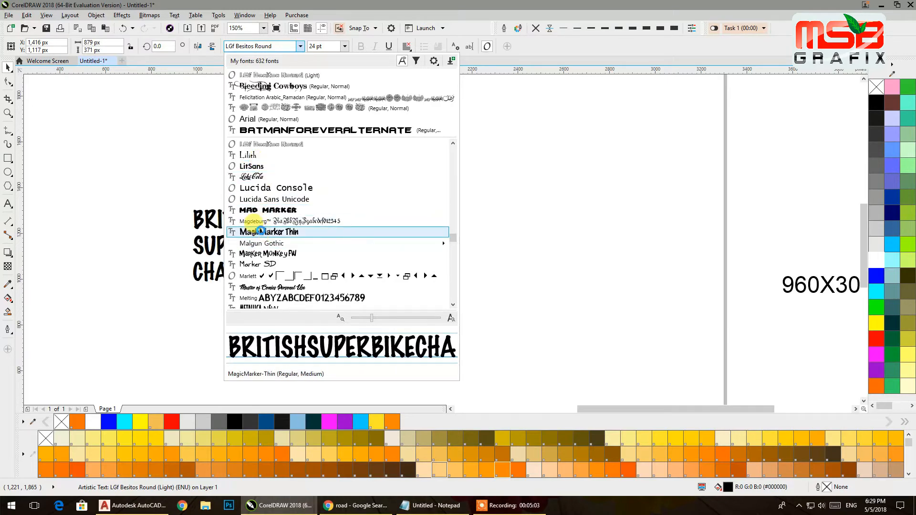
pyautogui.moveTo(263, 245)
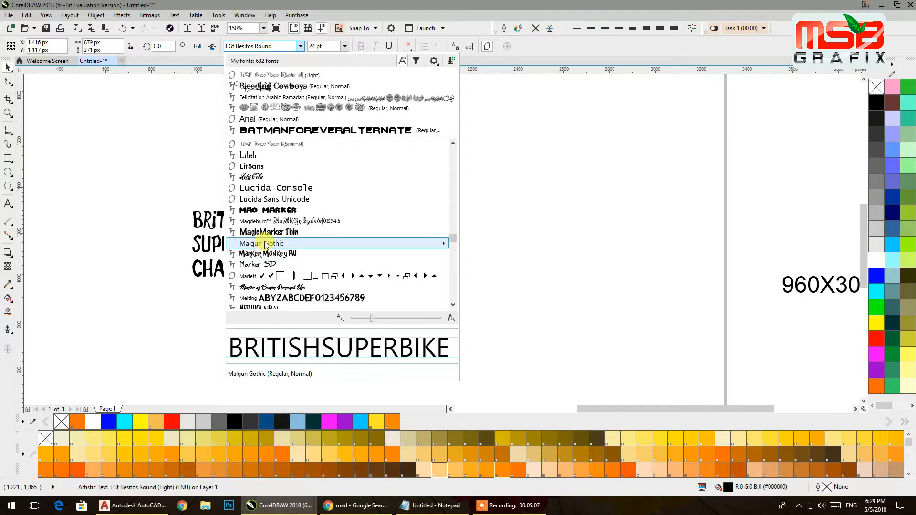
pyautogui.click(266, 231)
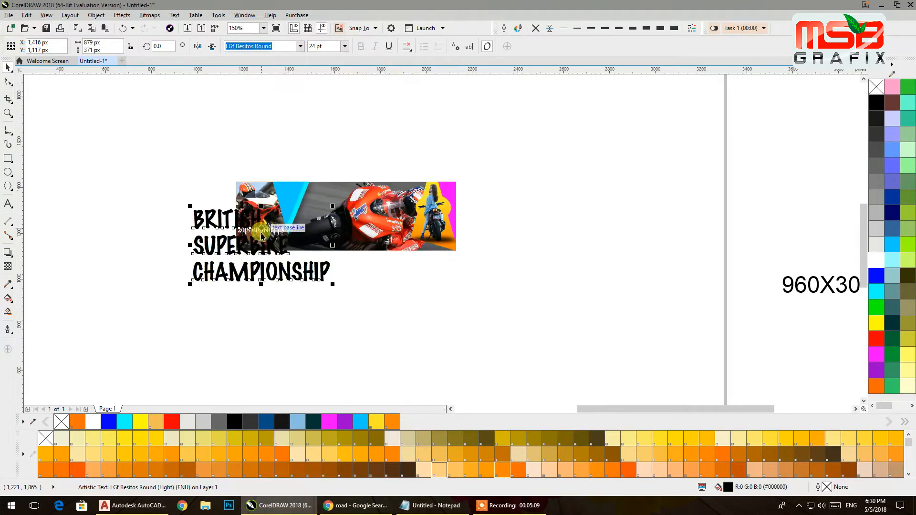
# - Move the "BRITISH SUPERBIKE CHAMPIONSHIP" text to the blank area below the banner's right end, and center-align its lines
pyautogui.moveTo(312, 277); pyautogui.dragTo(588, 329)
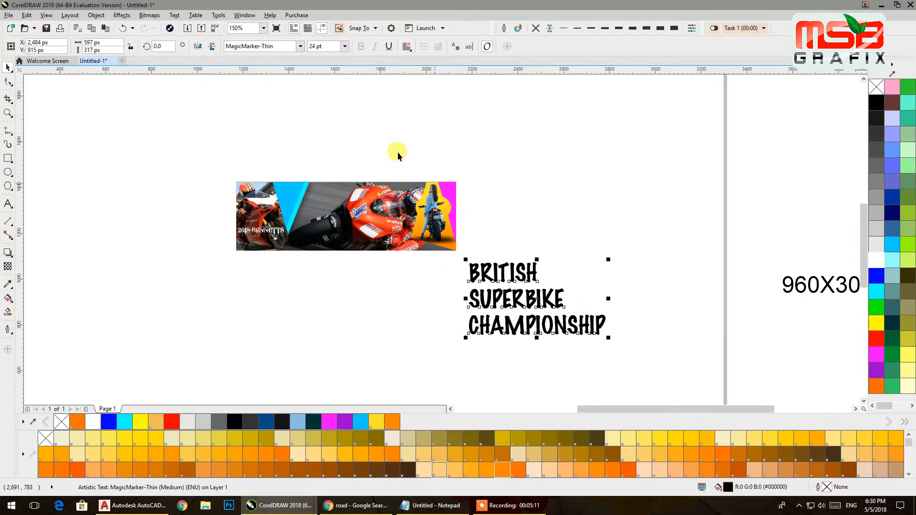
pyautogui.click(407, 46)
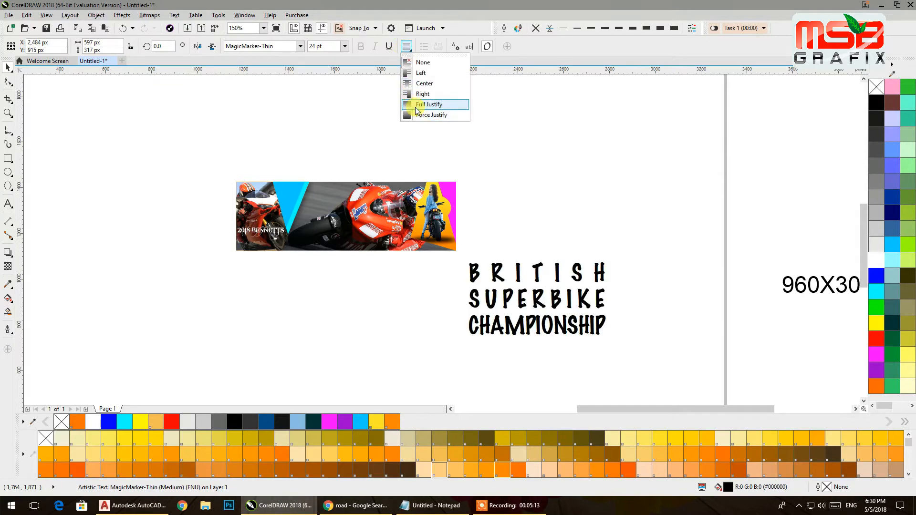
pyautogui.click(422, 84)
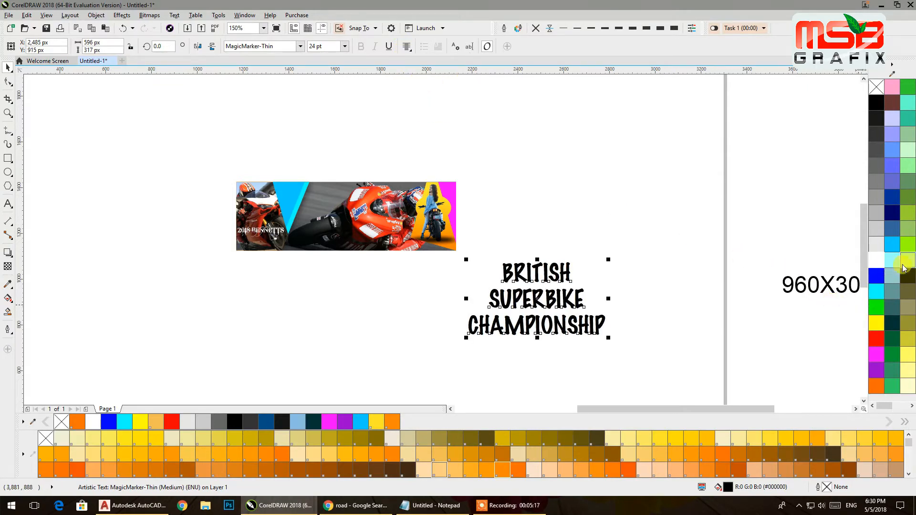
# - Fill the "BRITISH SUPERBIKE CHAMPIONSHIP" text olive (#666633), and fit it at about 128 × 68 px beside the cyan stripe
pyautogui.click(907, 288)
pyautogui.moveTo(611, 339); pyautogui.dragTo(325, 203)
pyautogui.scroll(-1, 319, 189)
pyautogui.scroll(2, 302, 191)
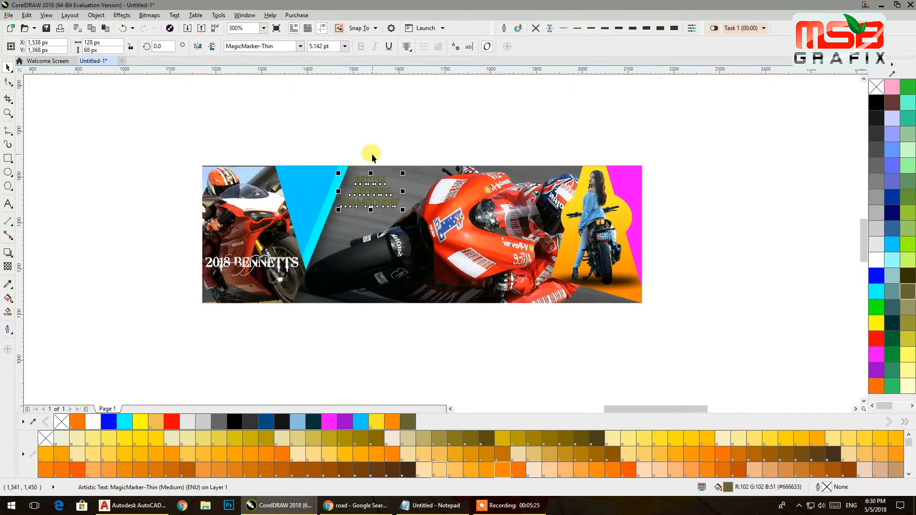
# - Enlarge the "BRITISH SUPERBIKE CHAMPIONSHIP" text to about 156 × 83 px over the grey road between the cyan stripe and motorcycle
pyautogui.scroll(1, 372, 154)
pyautogui.scroll(1, 322, 246)
pyautogui.moveTo(316, 249)
pyautogui.mouseDown()
pyautogui.moveTo(316, 234)
pyautogui.moveTo(308, 240)
pyautogui.mouseUp()
pyautogui.moveTo(473, 354); pyautogui.dragTo(543, 348)
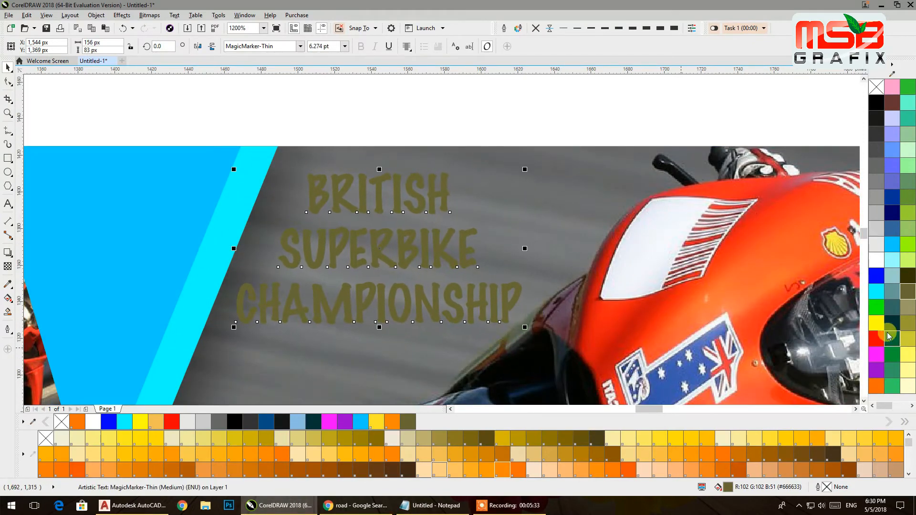
# - Fill the "BRITISH SUPERBIKE CHAMPIONSHIP" text yellow (#FFFF00), and enlarge it to about 162 × 86 px
pyautogui.click(876, 325)
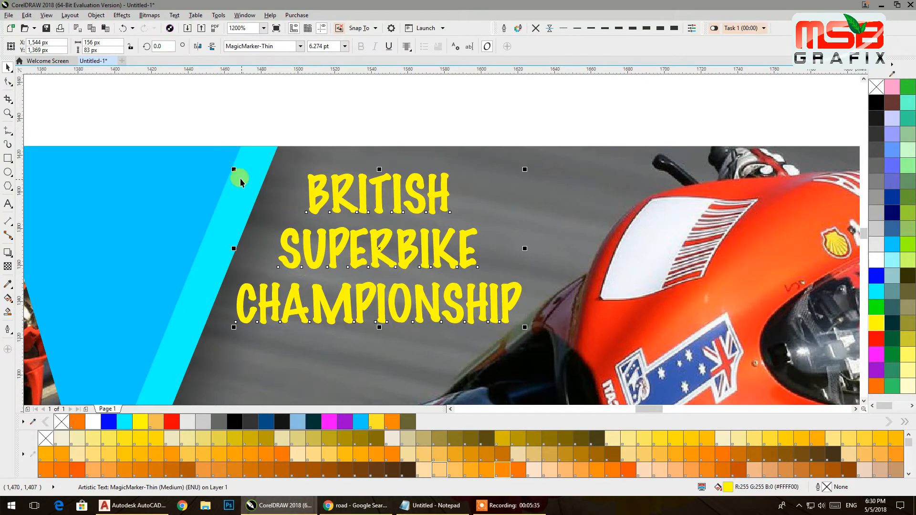
pyautogui.moveTo(233, 169)
pyautogui.mouseDown()
pyautogui.moveTo(214, 156)
pyautogui.moveTo(221, 162)
pyautogui.mouseUp()
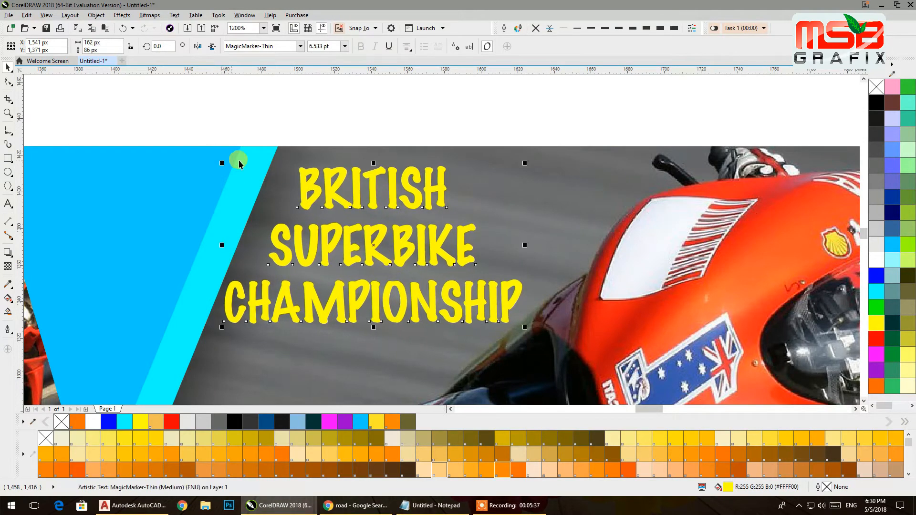
pyautogui.click(320, 121)
pyautogui.scroll(-2, 323, 106)
pyautogui.moveTo(304, 151); pyautogui.dragTo(337, 188)
pyautogui.rightClick(259, 339)
pyautogui.click(212, 330)
# - Remove the used championship lines from the Notepad text, and copy "the party in the park" and "cadwell park"
pyautogui.click(432, 505)
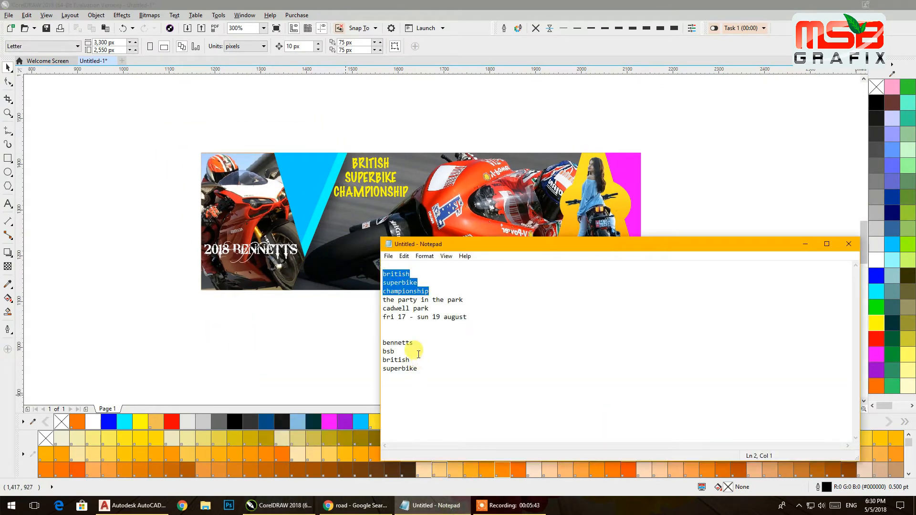
pyautogui.hotkey('ctrl', 'x')
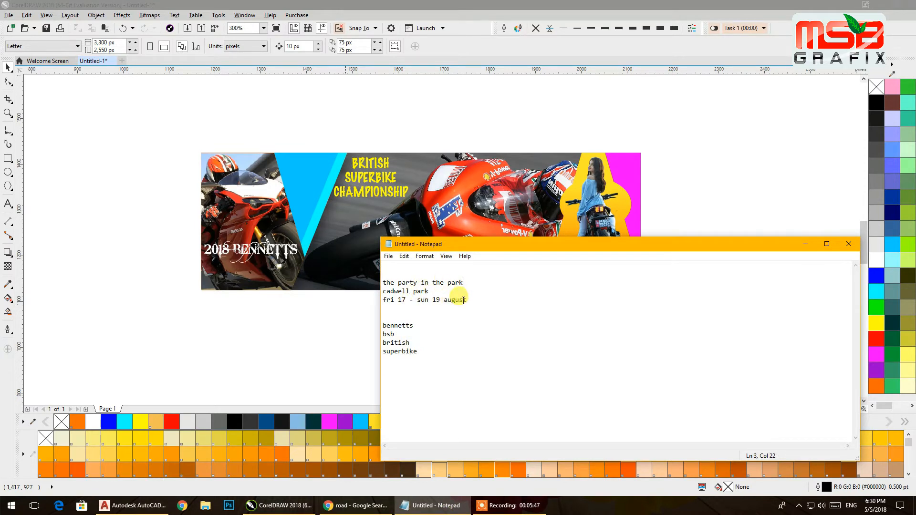
pyautogui.moveTo(384, 300); pyautogui.dragTo(383, 282)
pyautogui.rightClick(384, 282)
pyautogui.click(416, 314)
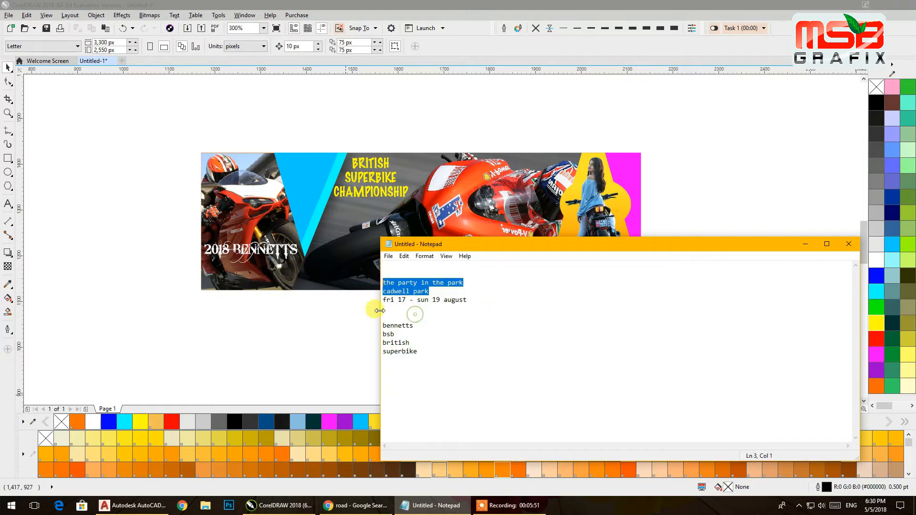
# - Paste "the party in the park" and "cadwell park" as artistic text below the CorelDRAW banner, and change it to uppercase
pyautogui.click(327, 288)
pyautogui.click(7, 205)
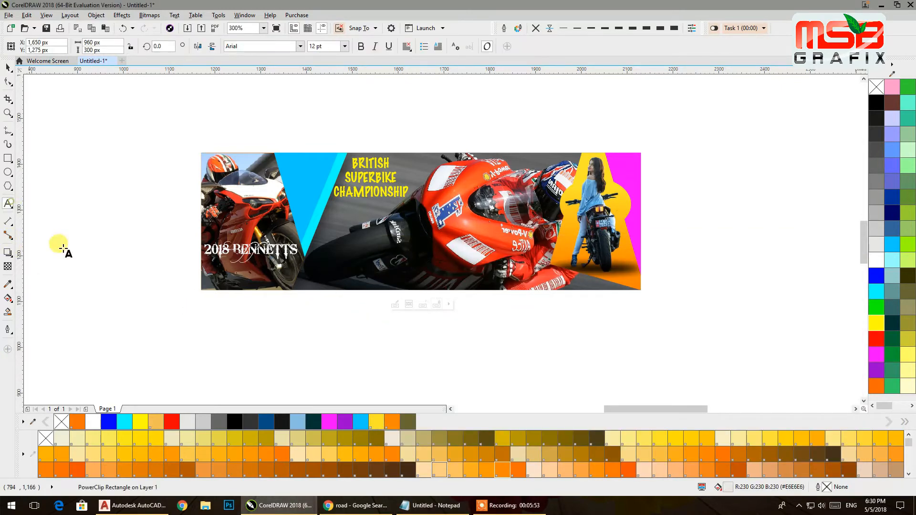
pyautogui.click(299, 332)
pyautogui.hotkey('ctrl', 'v')
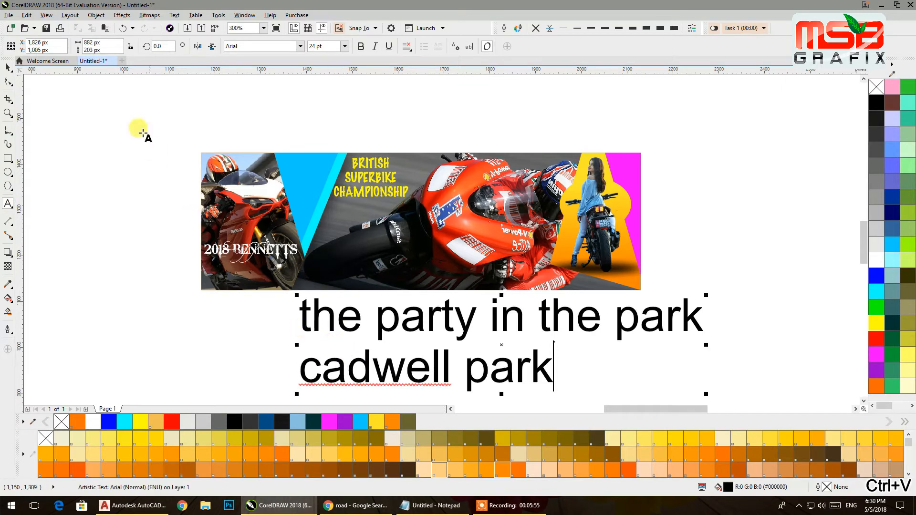
pyautogui.click(8, 68)
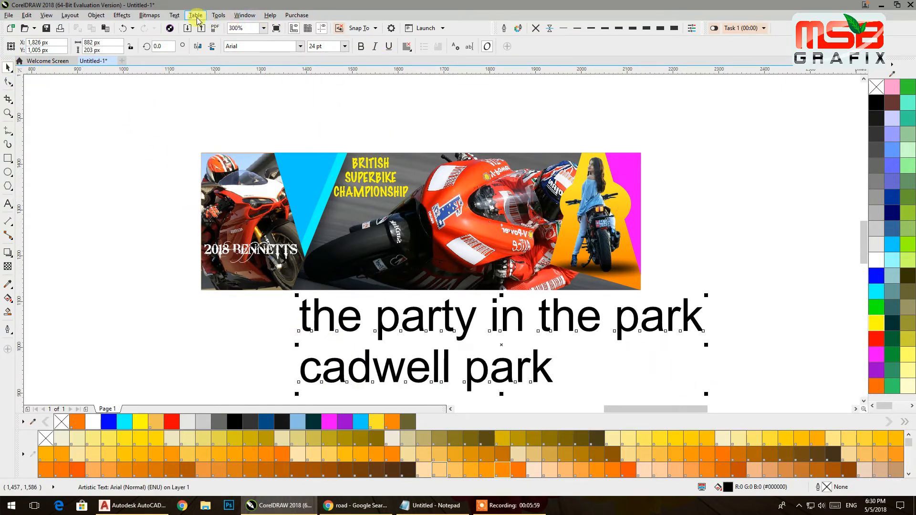
pyautogui.click(180, 18)
pyautogui.click(196, 247)
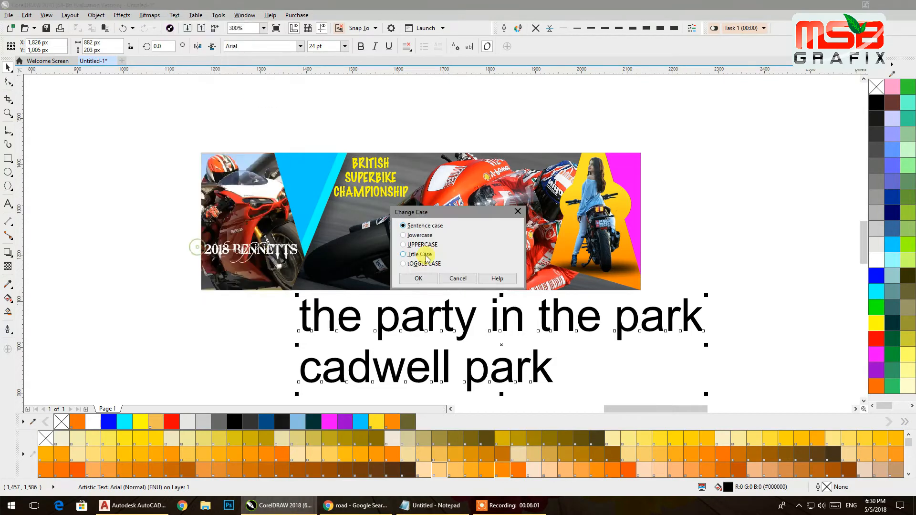
pyautogui.click(418, 281)
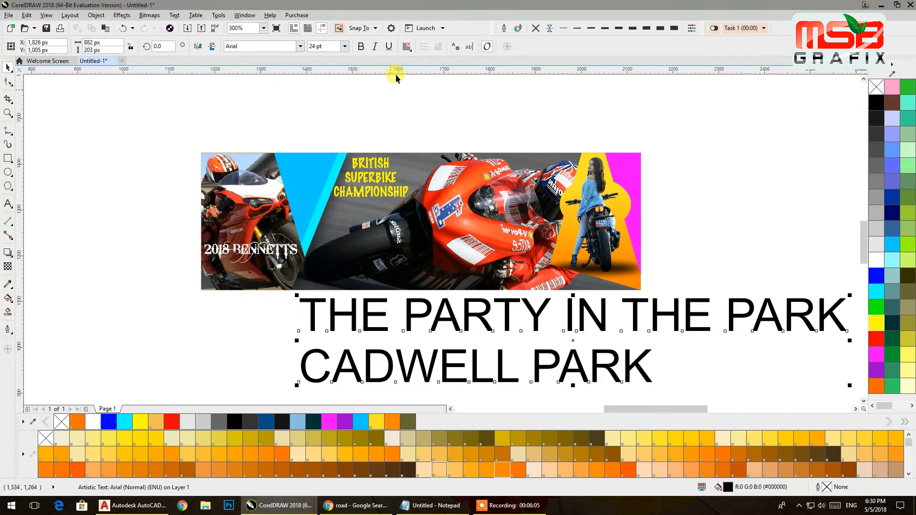
# - Set the "THE PARTY IN THE PARK CADWELL PARK" text to 6 pt, and move it onto the banner's lower edge below the front wheel
pyautogui.click(344, 47)
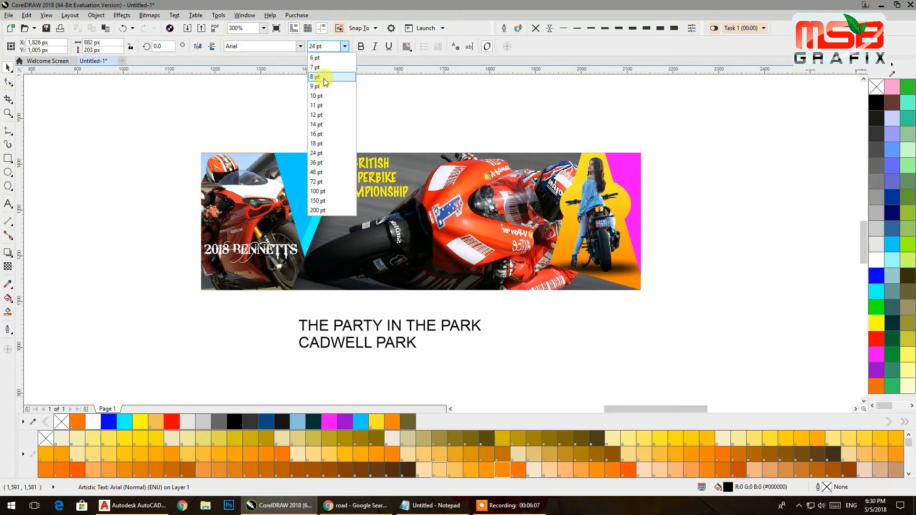
pyautogui.click(317, 59)
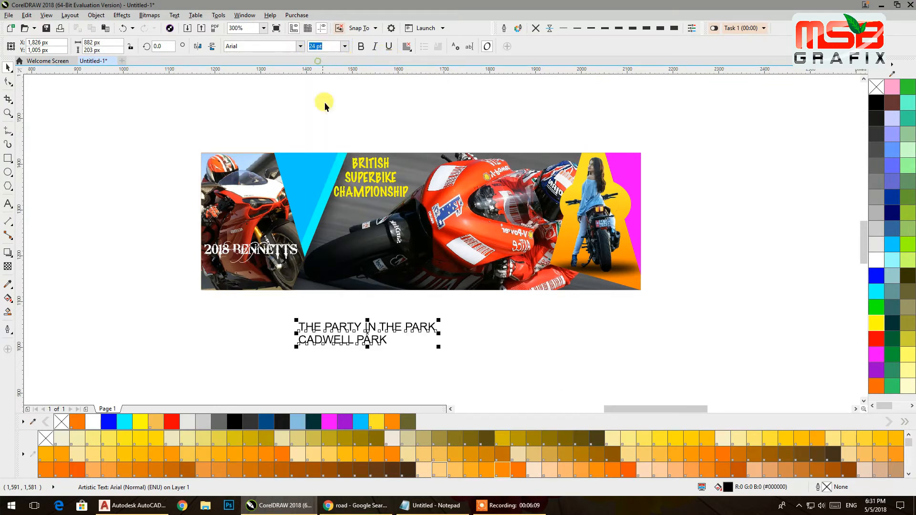
pyautogui.moveTo(343, 330); pyautogui.dragTo(348, 274)
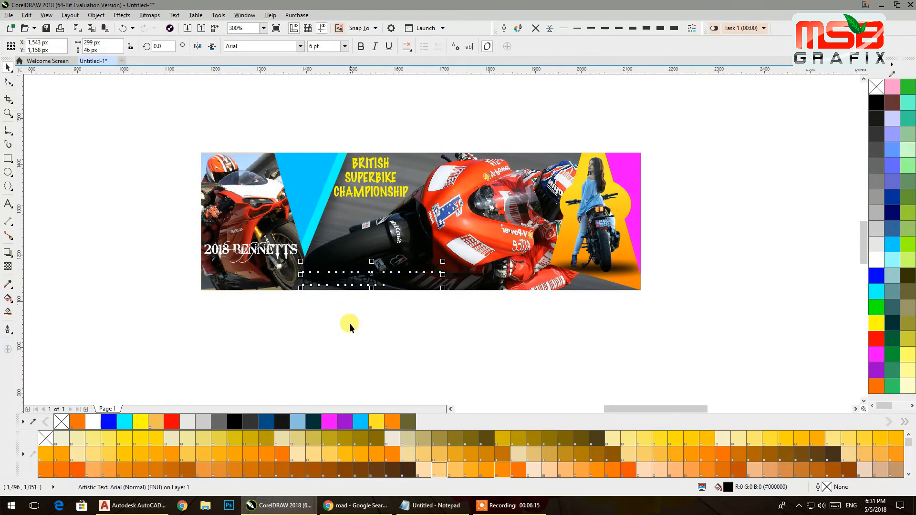
# - Fill the "THE PARTY IN THE PARK CADWELL PARK" text magenta
pyautogui.click(350, 324)
pyautogui.click(380, 287)
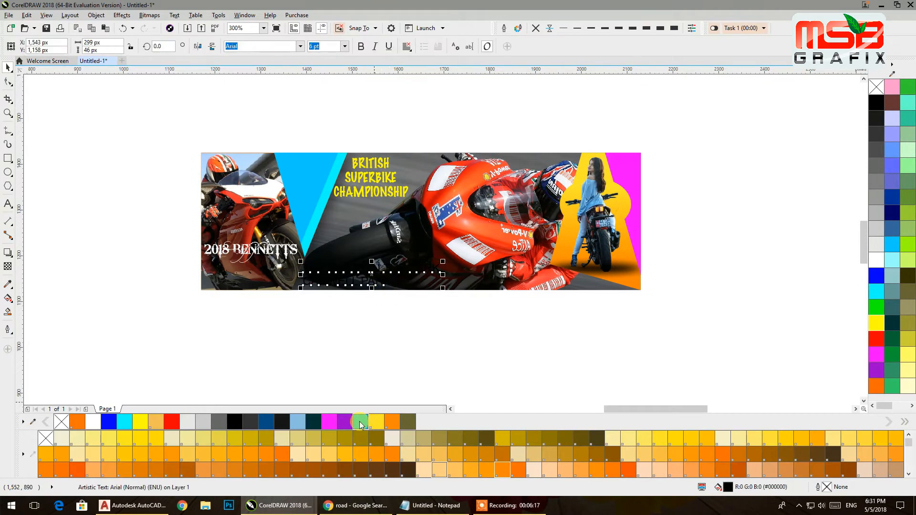
pyautogui.click(329, 422)
pyautogui.click(384, 351)
pyautogui.doubleClick(398, 253)
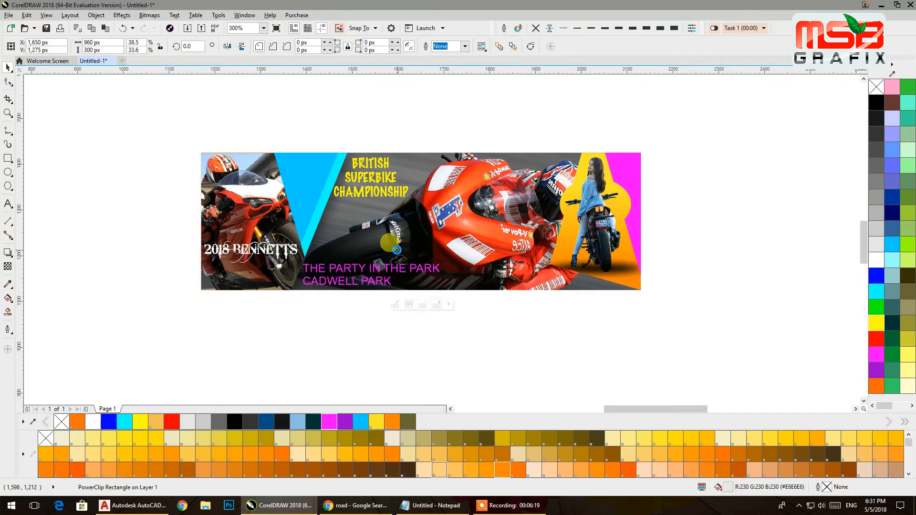
# - Draw a rectangle about 724 × 48 px inside the PowerClip contents, just above the banner's lower edge
pyautogui.click(8, 159)
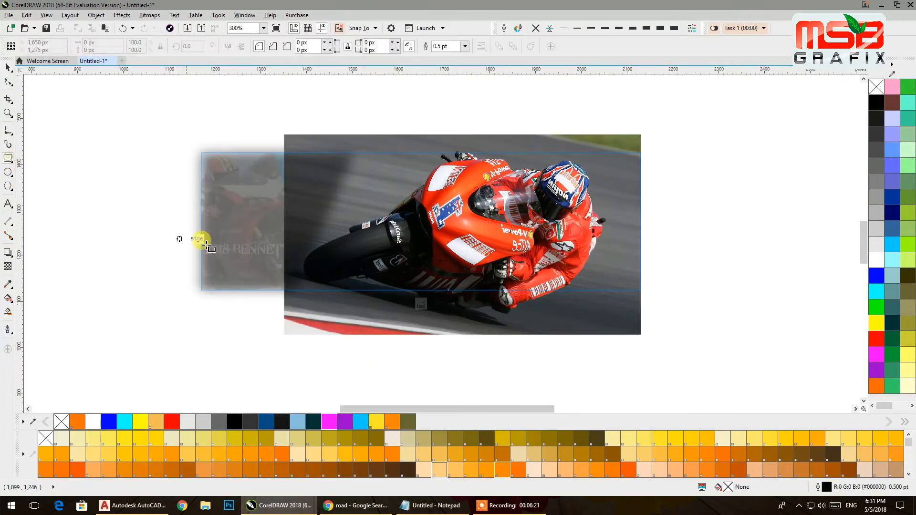
pyautogui.moveTo(184, 268); pyautogui.dragTo(517, 290)
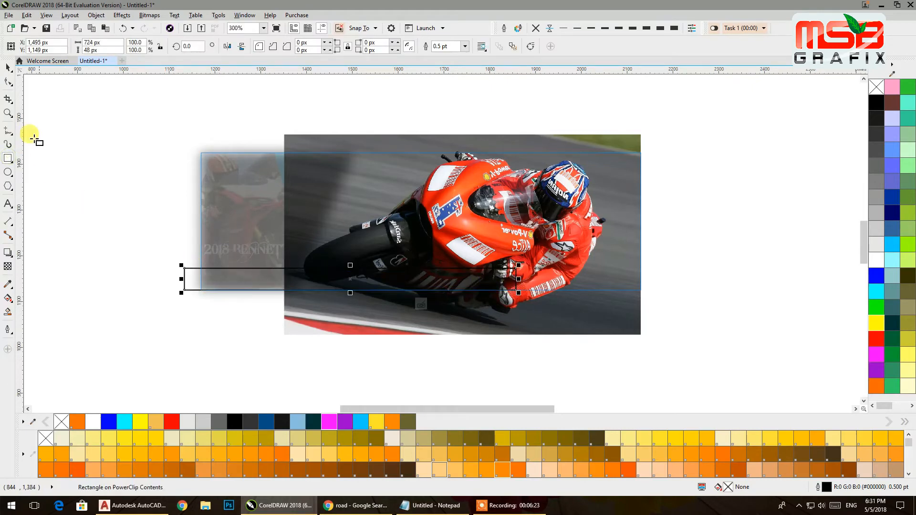
pyautogui.click(6, 71)
pyautogui.scroll(1, 307, 266)
pyautogui.moveTo(318, 275); pyautogui.dragTo(317, 270)
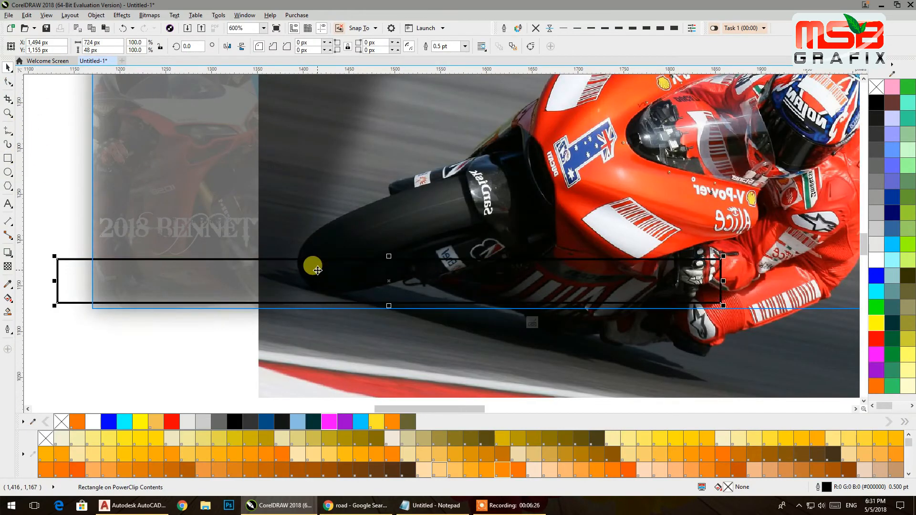
# - Fill the rectangle white, remove its outline, and round all its corners to 24 px
pyautogui.click(876, 261)
pyautogui.click(541, 28)
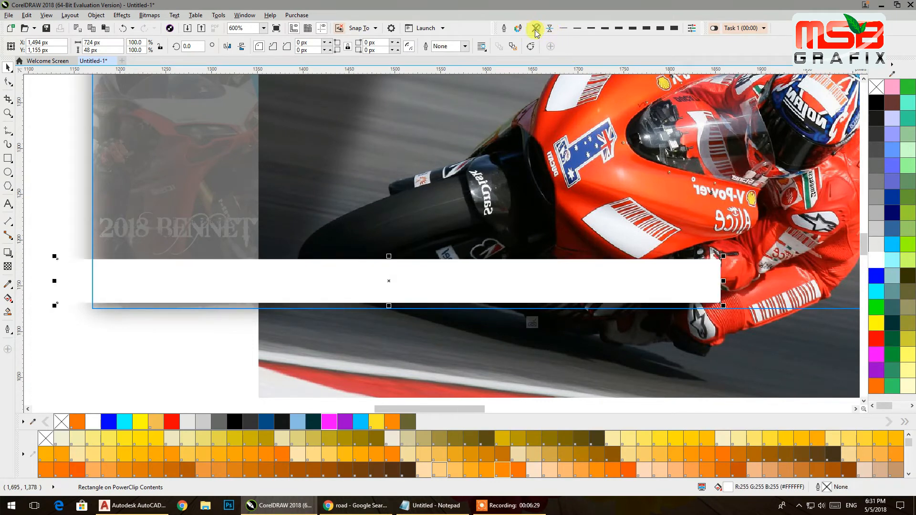
pyautogui.click(8, 83)
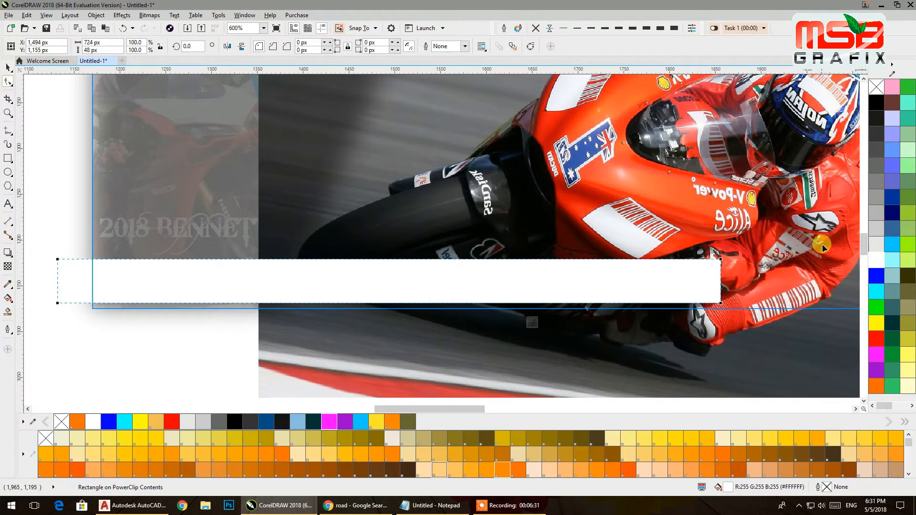
pyautogui.moveTo(722, 259); pyautogui.dragTo(682, 266)
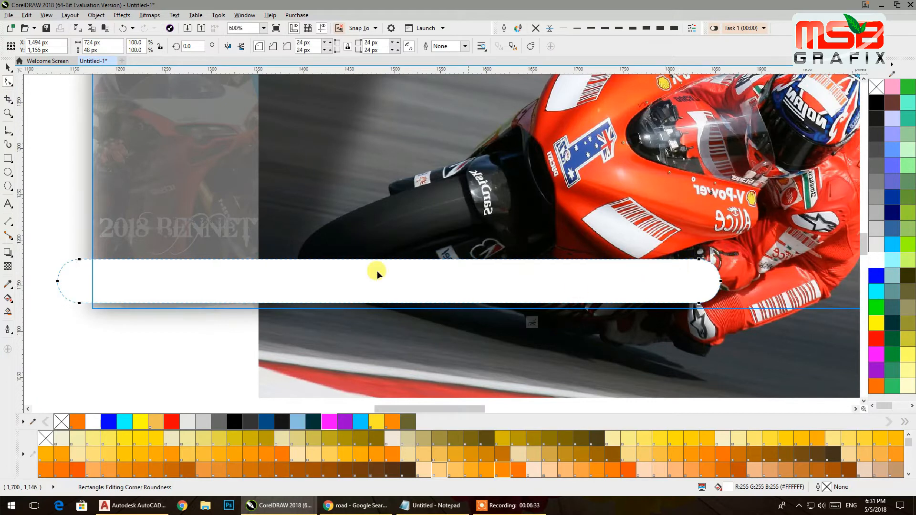
pyautogui.click(9, 67)
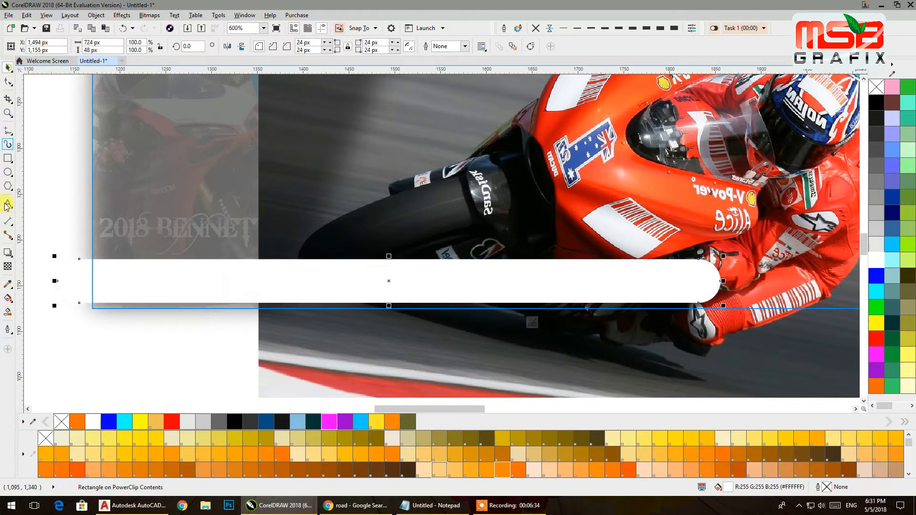
# - Fill the rounded bar with the recent blue-and-white metallic fountain fill preset running vertically
pyautogui.click(6, 299)
pyautogui.click(38, 46)
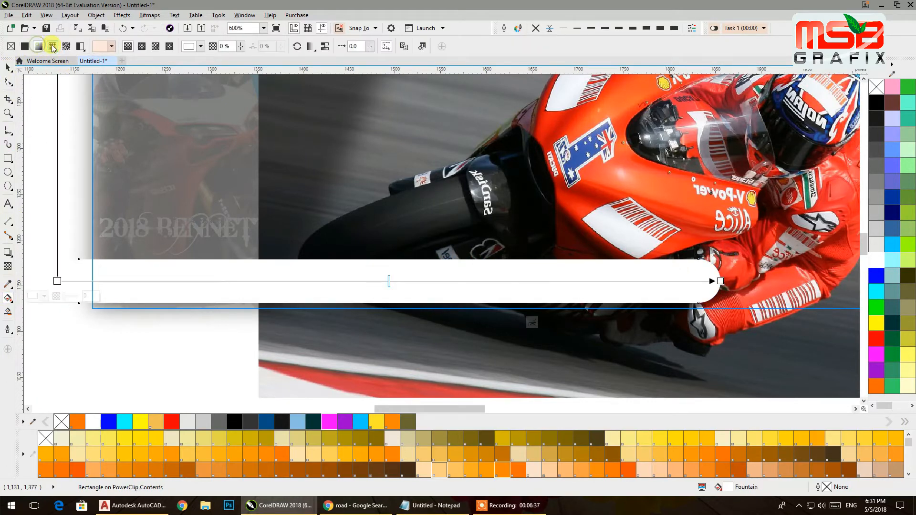
pyautogui.click(53, 46)
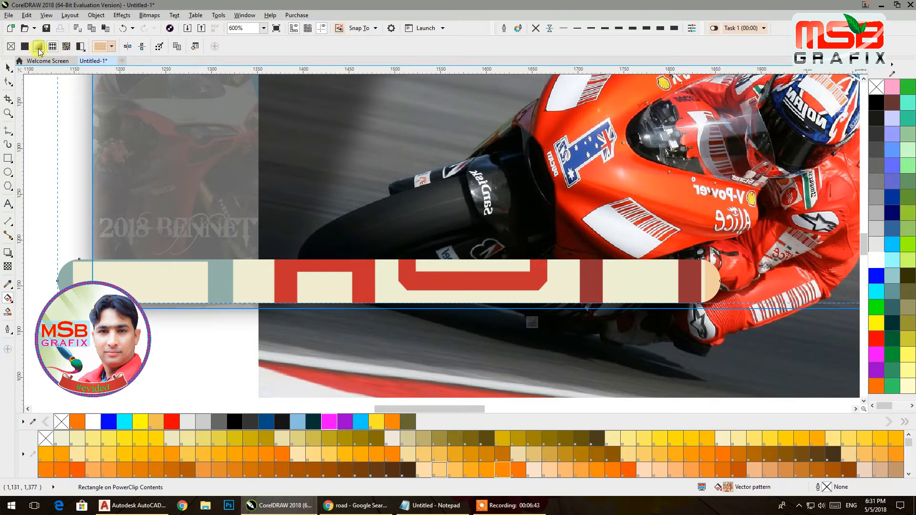
pyautogui.click(39, 46)
pyautogui.click(112, 47)
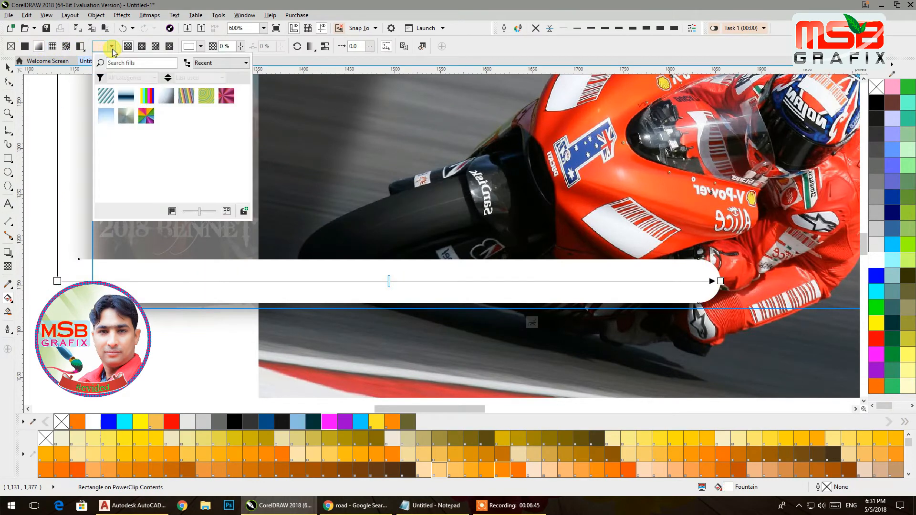
pyautogui.click(127, 97)
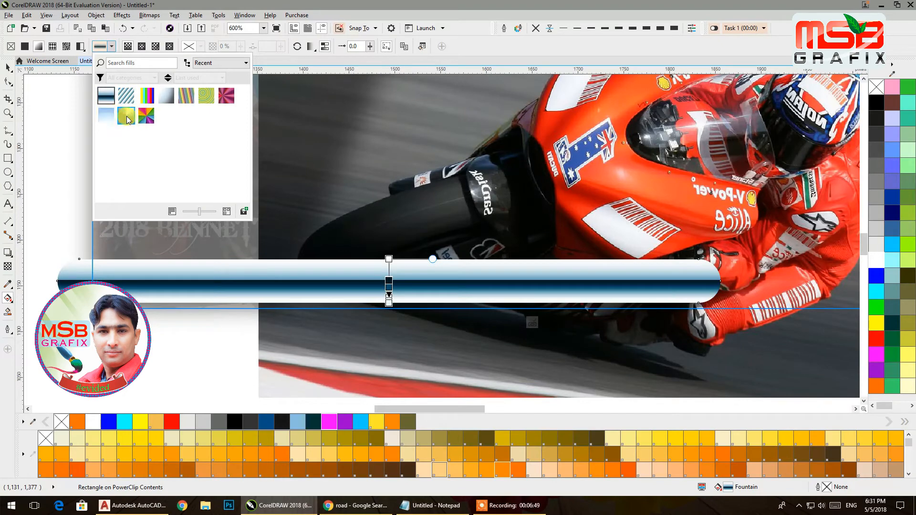
pyautogui.click(8, 67)
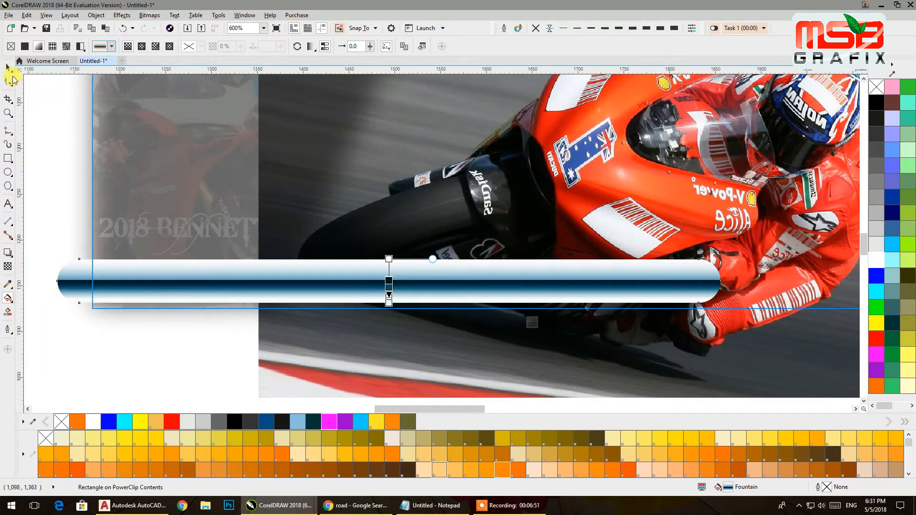
pyautogui.click(10, 70)
pyautogui.click(33, 71)
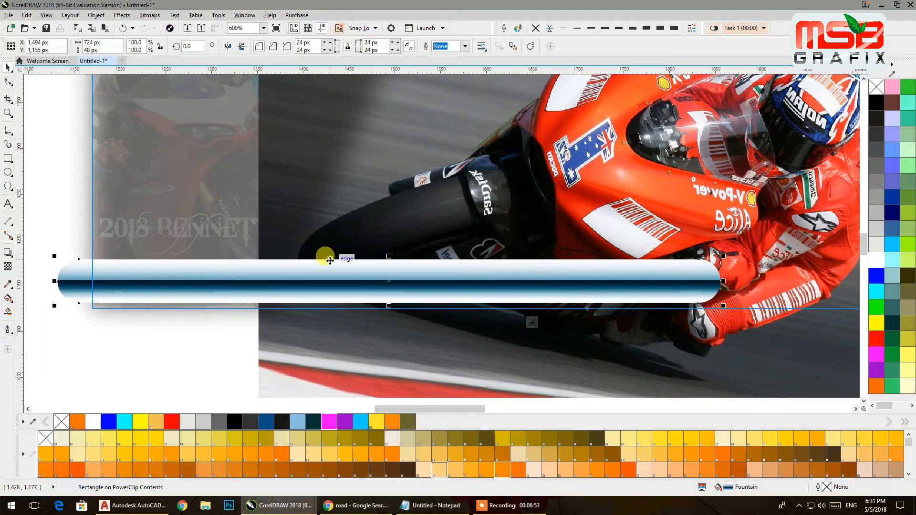
# - Convert the rounded bar to a 300 dpi RGB Color (24-bit) bitmap with anti-aliasing and a transparent background
pyautogui.scroll(-1, 335, 259)
pyautogui.click(102, 240)
pyautogui.click(231, 270)
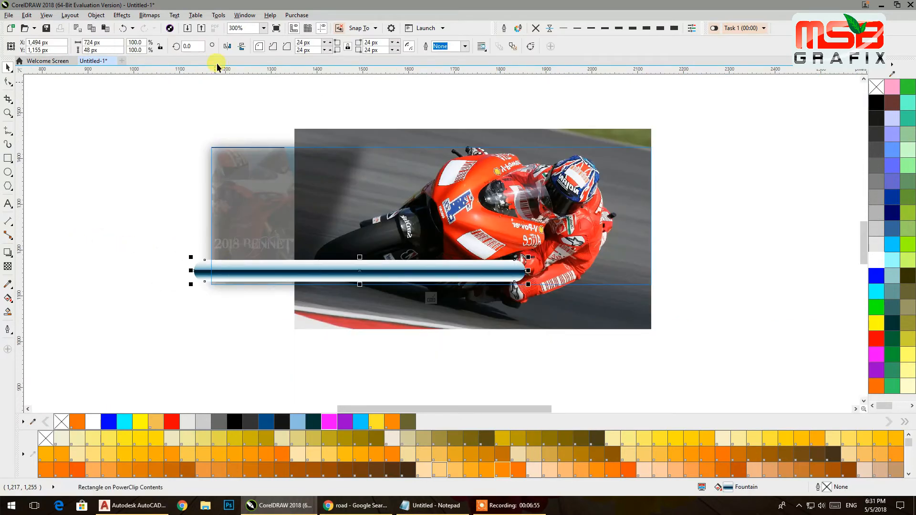
pyautogui.click(174, 15)
pyautogui.click(156, 28)
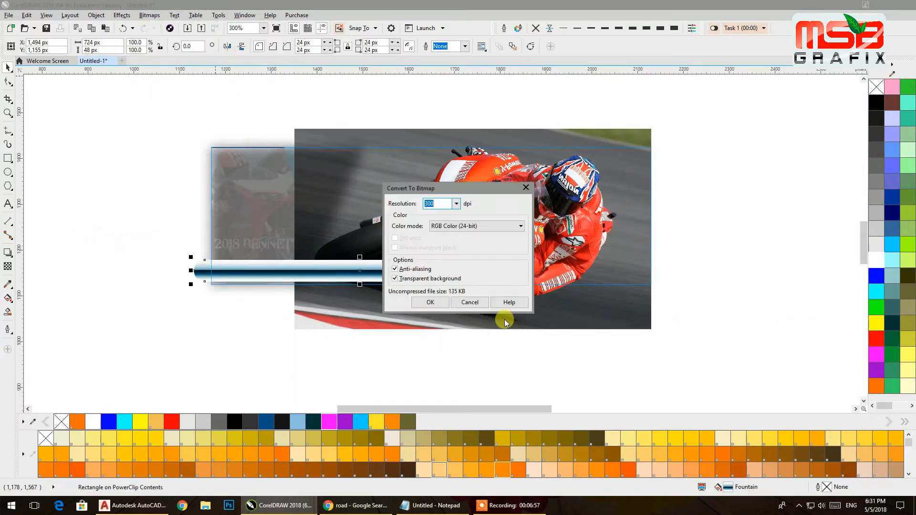
pyautogui.click(431, 303)
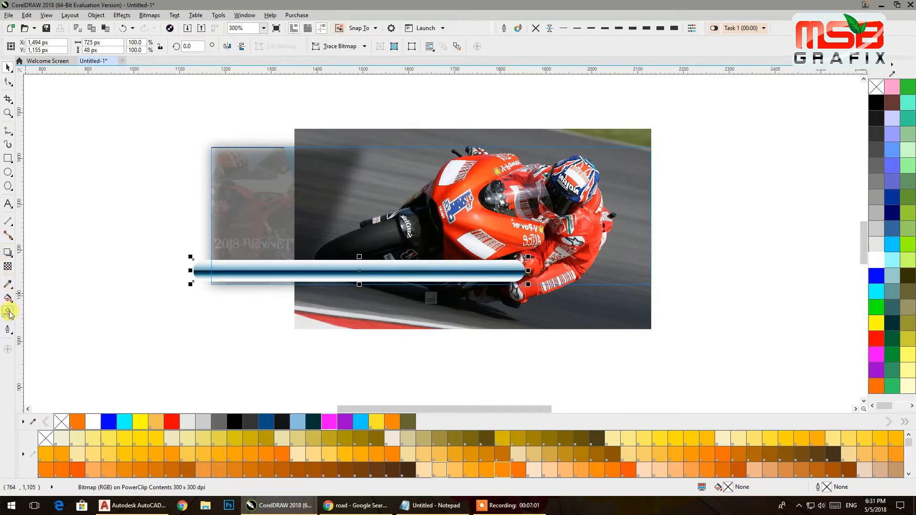
# - Fade the bar out towards its right end with a linear transparency, and finish editing the PowerClip
pyautogui.click(8, 268)
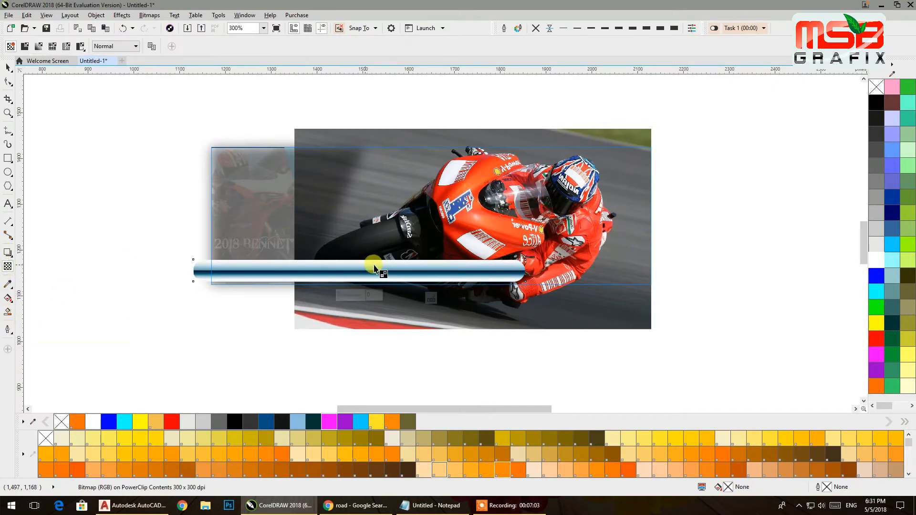
pyautogui.moveTo(408, 267); pyautogui.dragTo(518, 267)
pyautogui.moveTo(284, 268); pyautogui.dragTo(509, 268)
pyautogui.click(7, 68)
pyautogui.keyDown('ctrl'); pyautogui.click(87, 164); pyautogui.keyUp('ctrl')
pyautogui.click(279, 313)
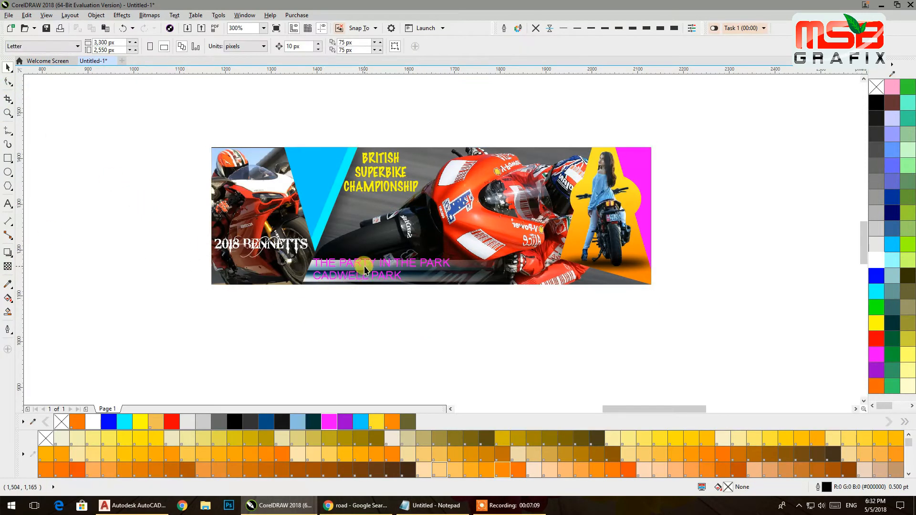
# - Scale the "THE PARTY IN THE PARK CADWELL PARK" text to about 265 × 41 px so it fits within the bar
pyautogui.scroll(1, 364, 268)
pyautogui.click(365, 265)
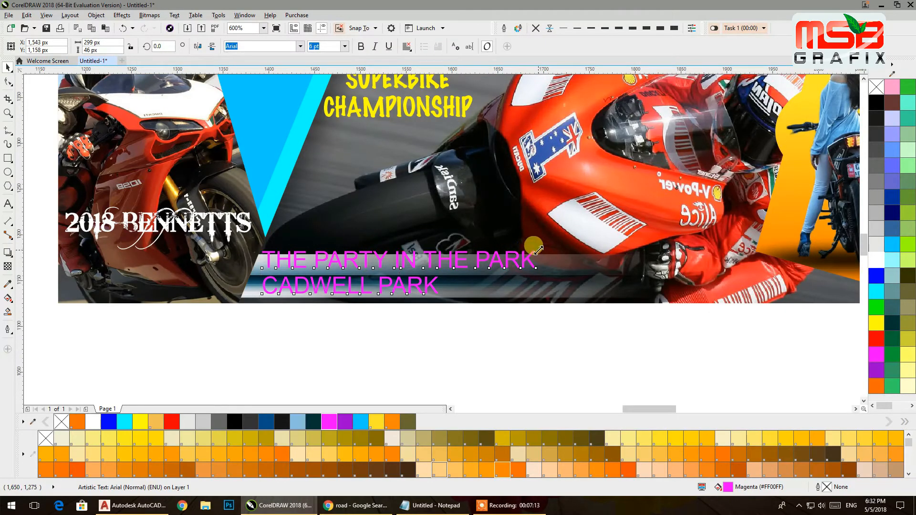
pyautogui.moveTo(538, 250); pyautogui.dragTo(356, 269)
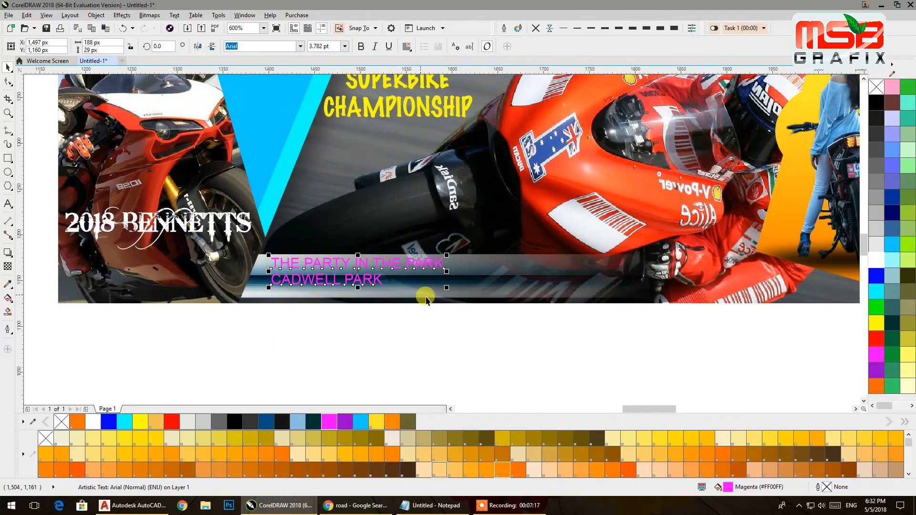
pyautogui.moveTo(447, 295); pyautogui.dragTo(517, 299)
# - Make the "THE PARTY IN THE PARK CADWELL PARK" text white, bold, italic and underlined
pyautogui.click(880, 261)
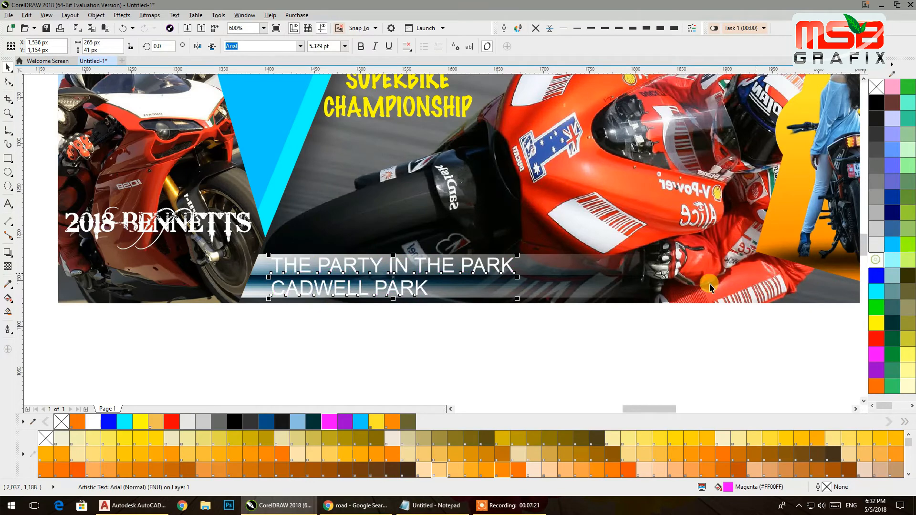
pyautogui.click(360, 47)
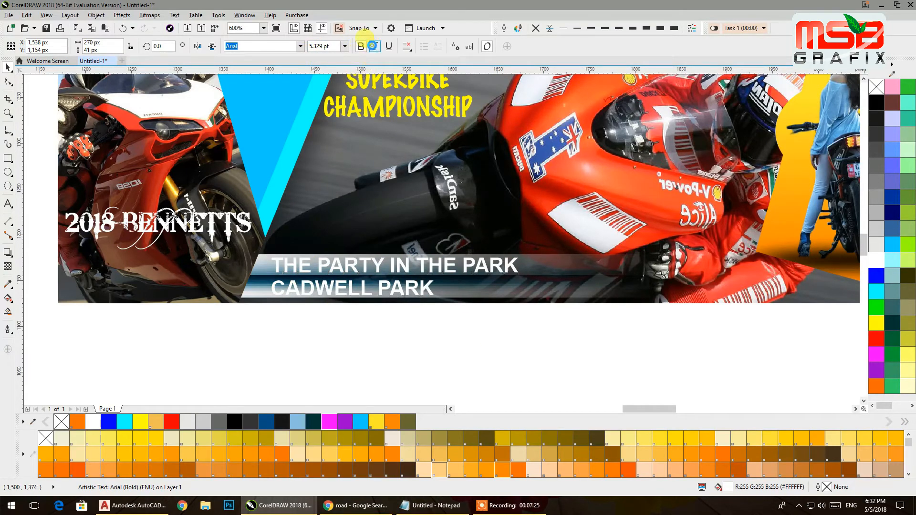
pyautogui.click(375, 47)
pyautogui.click(392, 47)
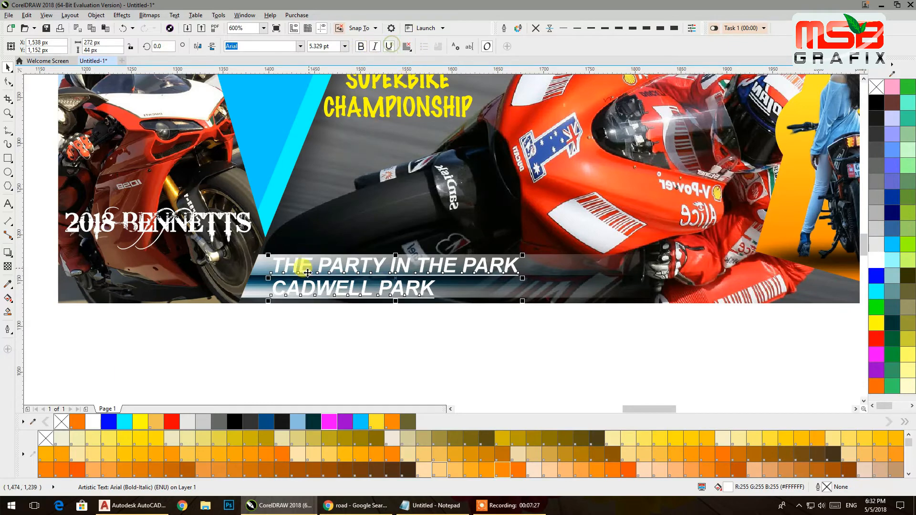
pyautogui.click(319, 343)
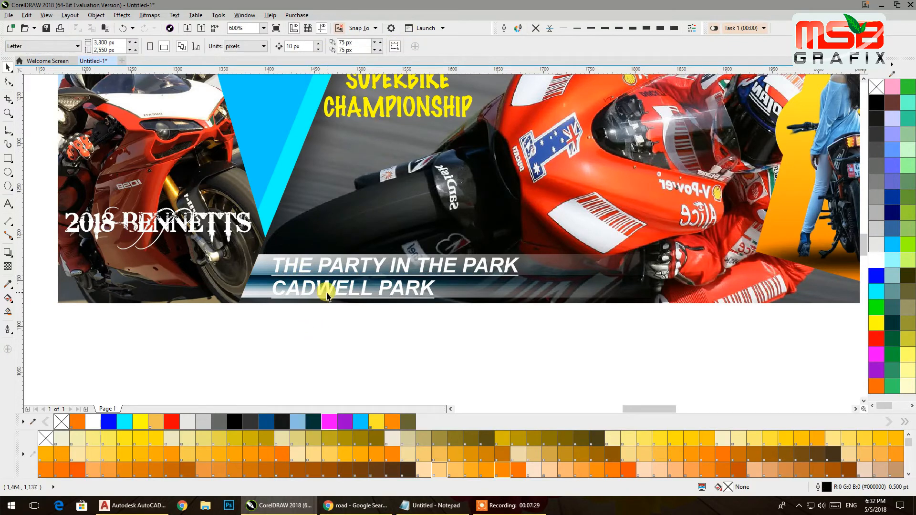
# - Try orange fills on the "THE PARTY IN THE PARK CADWELL PARK" text, ending with dark magenta PANTONE 38-1-7 C
pyautogui.click(327, 296)
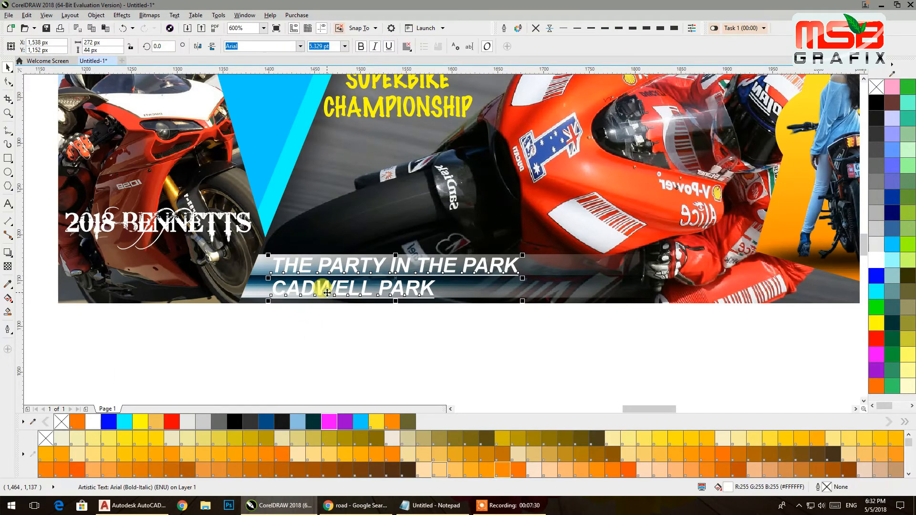
pyautogui.click(515, 470)
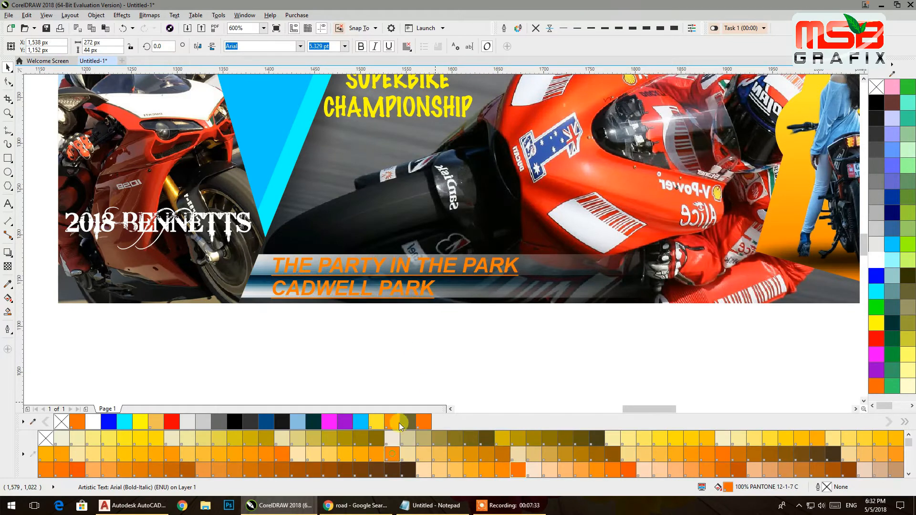
pyautogui.scroll(-5, 285, 438)
pyautogui.scroll(2, 289, 449)
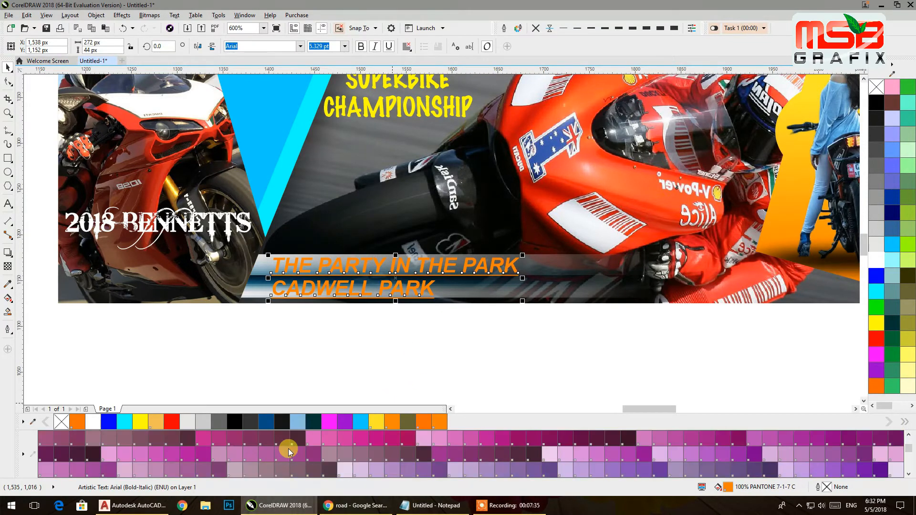
pyautogui.click(409, 438)
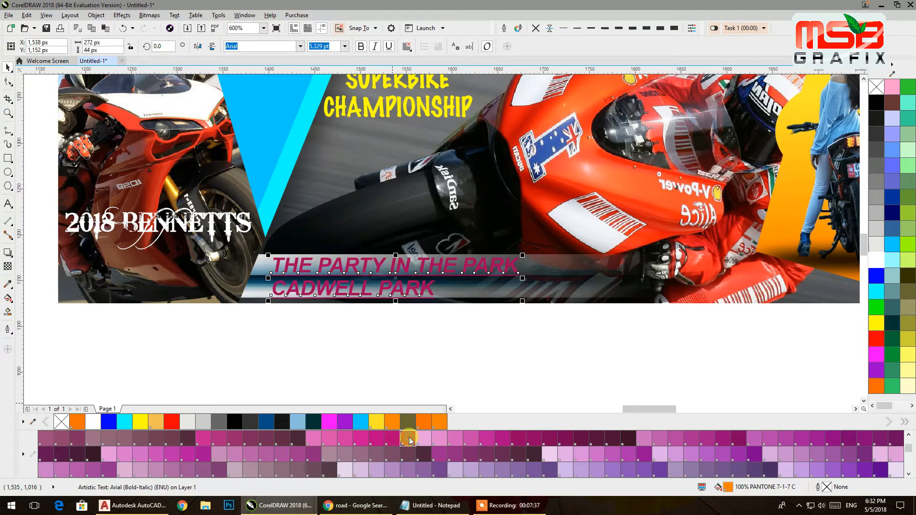
# - Give the text a white outline with round corners and line caps, placed behind the fill and scaled with the object
pyautogui.rightClick(875, 260)
pyautogui.click(504, 32)
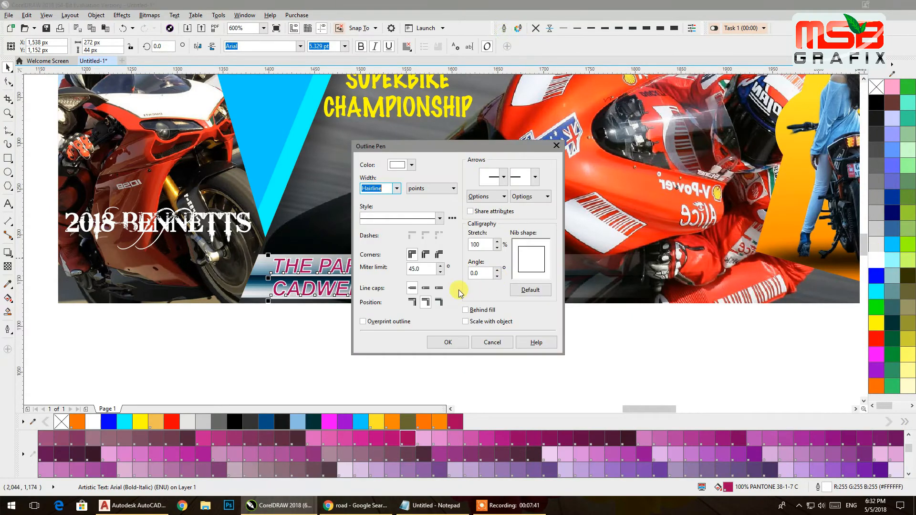
pyautogui.click(426, 254)
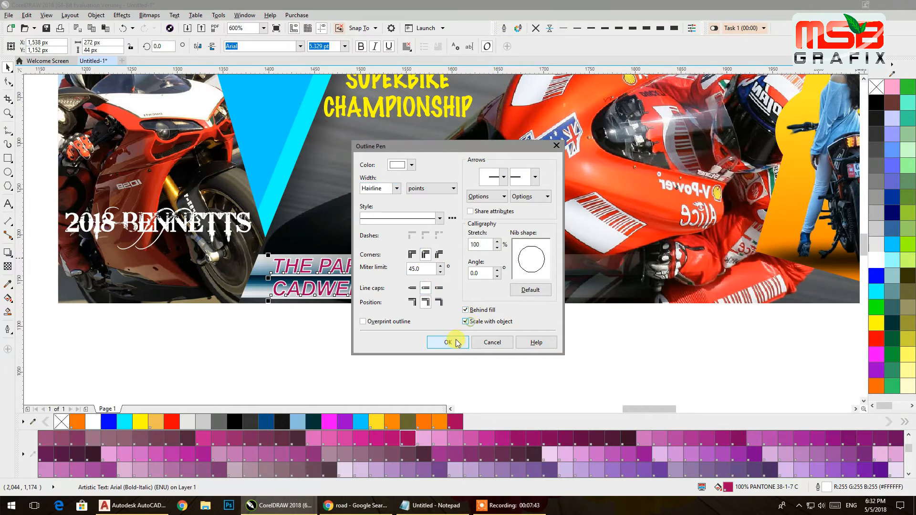
pyautogui.click(458, 341)
# - Make the text outline yellow and thicker, and shift the text slightly left on the bar
pyautogui.rightClick(876, 324)
pyautogui.click(591, 29)
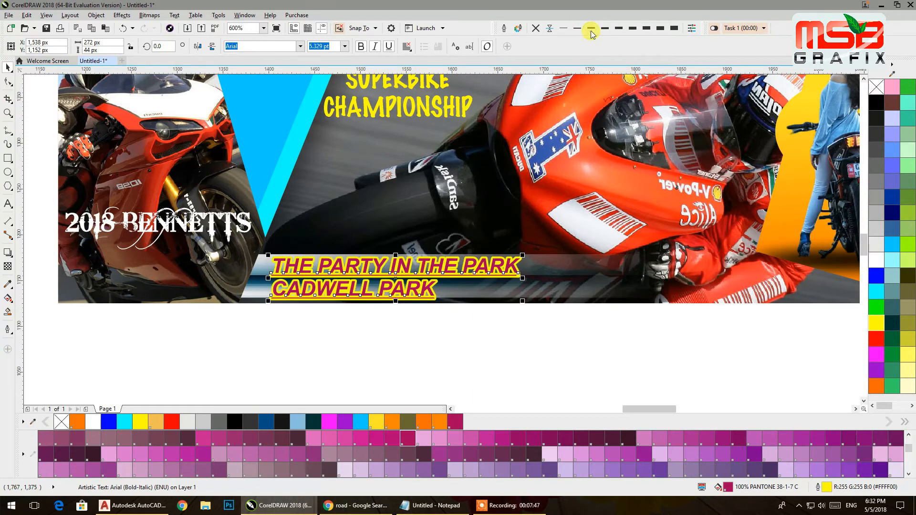
pyautogui.moveTo(409, 267); pyautogui.dragTo(405, 266)
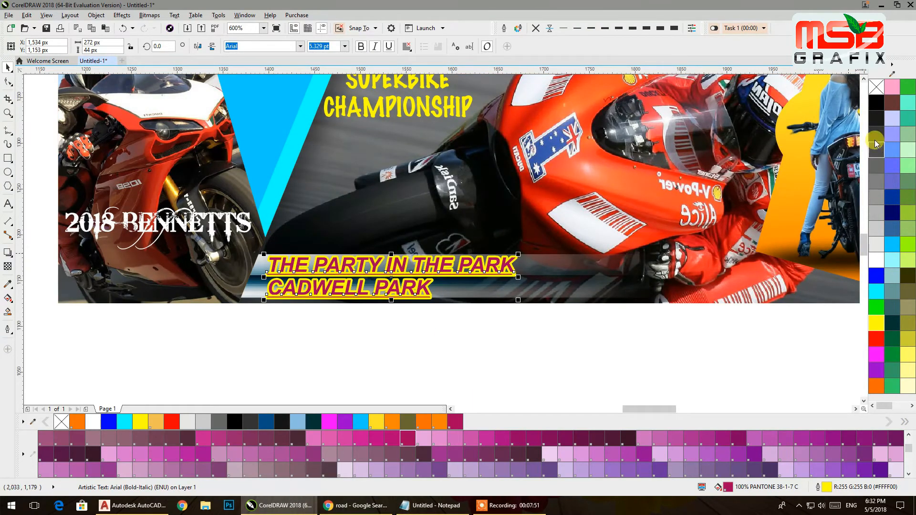
# - Change the "THE PARTY IN THE PARK CADWELL PARK" text to a black fill with a white outline
pyautogui.click(876, 102)
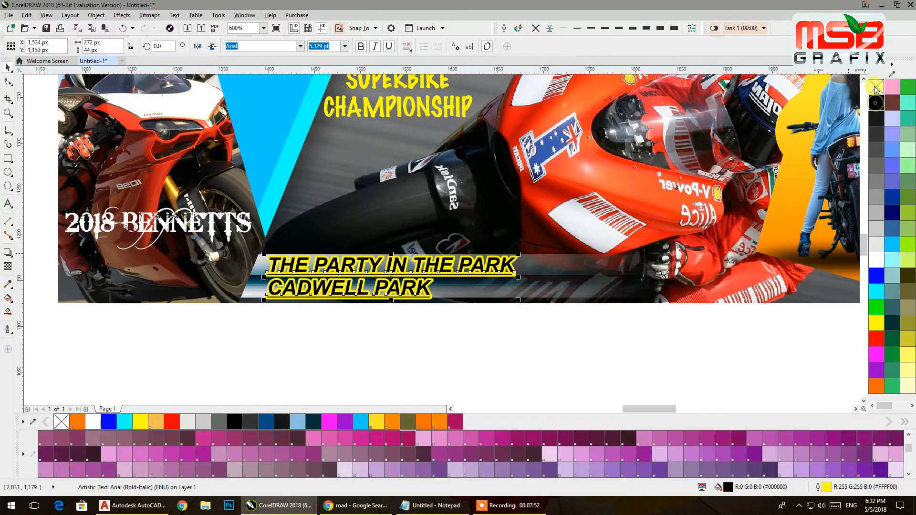
pyautogui.rightClick(881, 261)
pyautogui.click(734, 336)
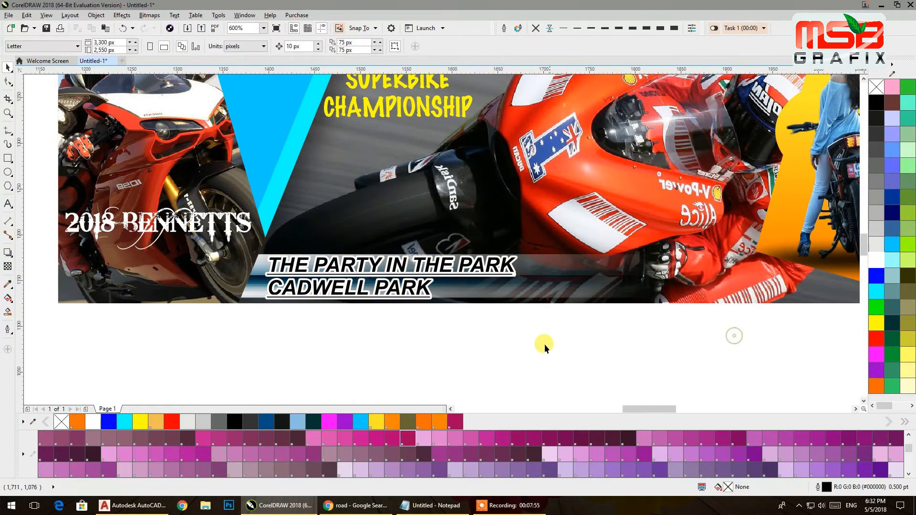
pyautogui.scroll(-1, 466, 304)
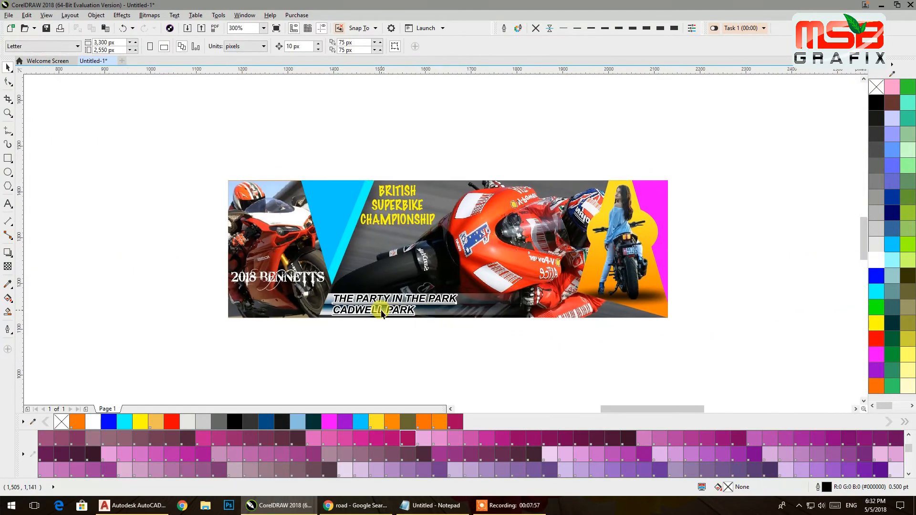
# - Switch to Notepad and copy the date line "fri 17 - sun 19 august" from the notes
pyautogui.scroll(2, 385, 312)
pyautogui.scroll(-2, 444, 324)
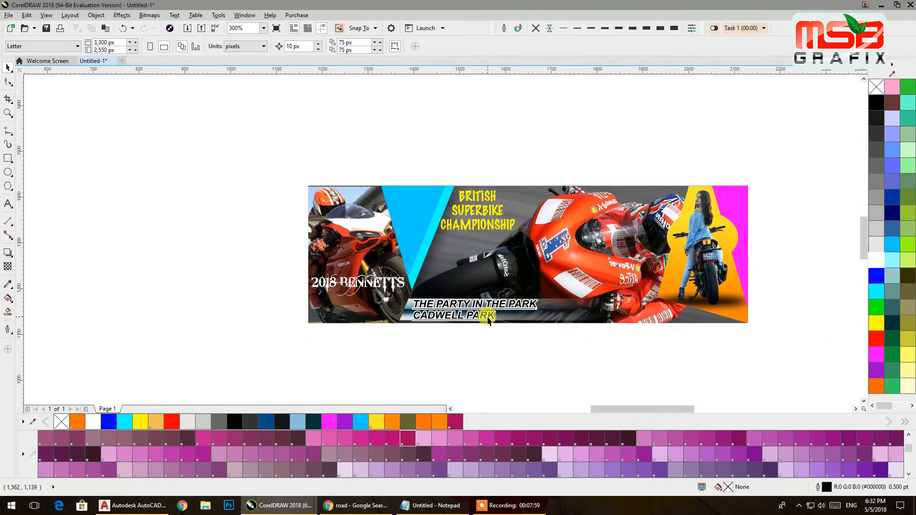
pyautogui.scroll(1, 437, 280)
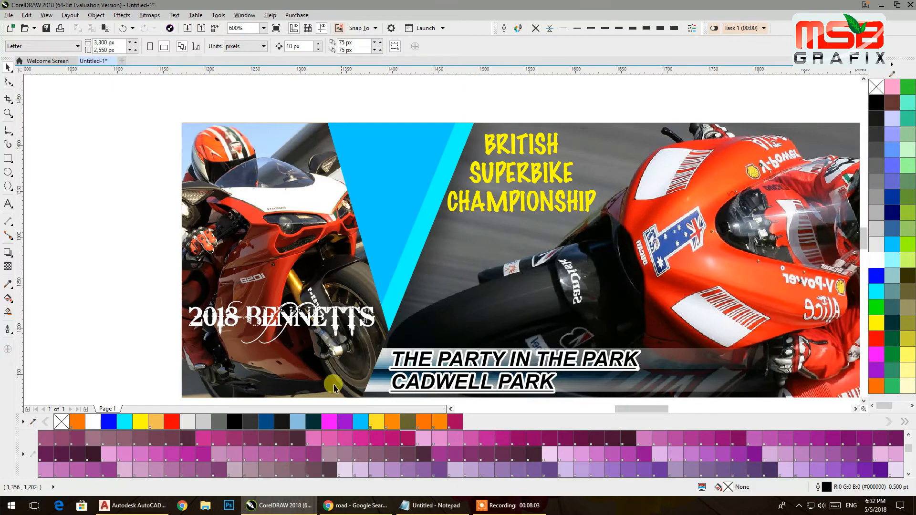
pyautogui.click(437, 506)
pyautogui.press('BackSpace')
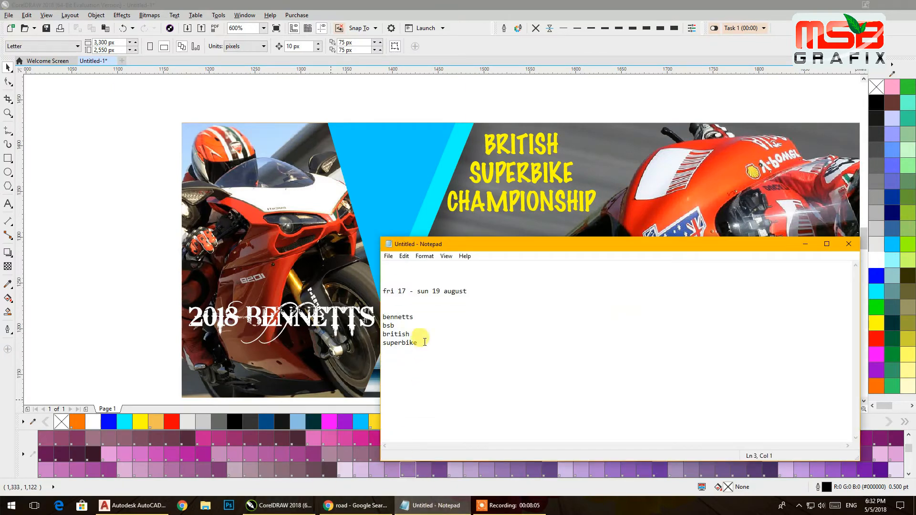
pyautogui.keyDown('shift'); pyautogui.click(389, 291); pyautogui.keyUp('shift')
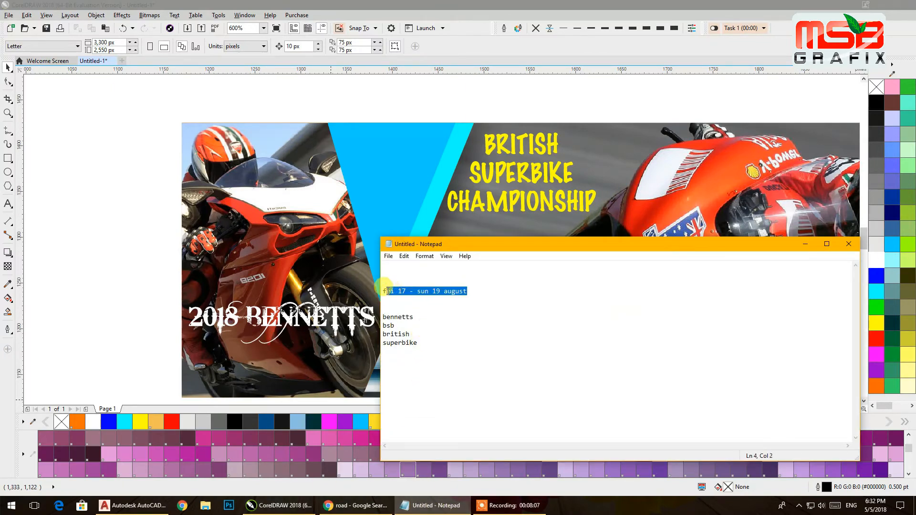
pyautogui.rightClick(385, 289)
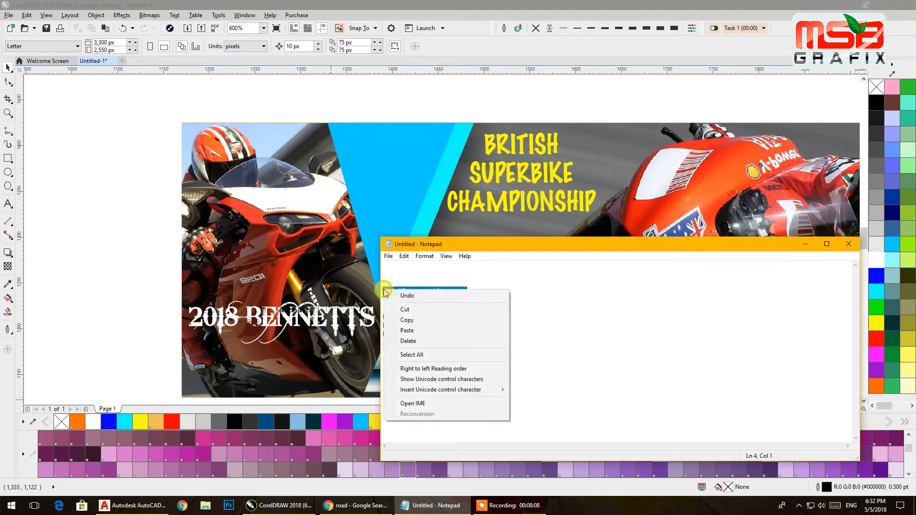
pyautogui.click(396, 319)
pyautogui.click(45, 231)
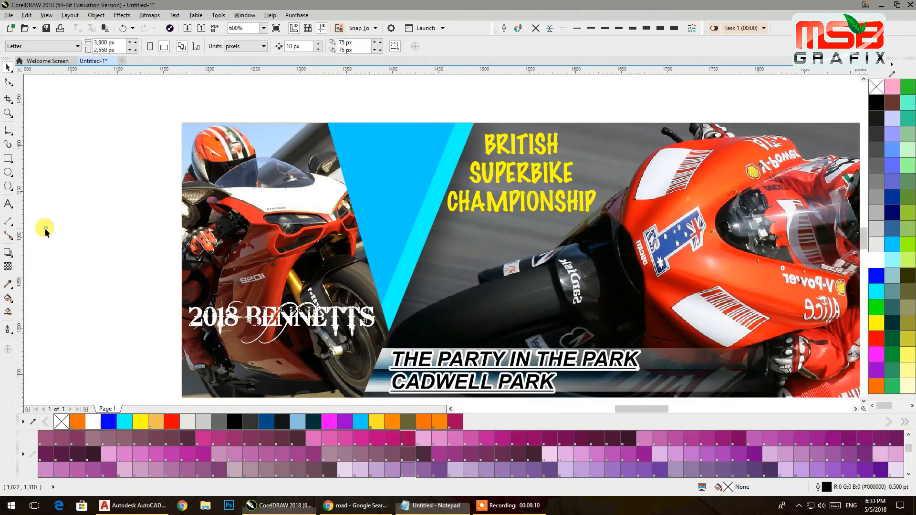
# - Paste the date as artistic text beside the banner, remove the dash and break it into "fri 17", "sun" and "19 August" lines
pyautogui.click(6, 206)
pyautogui.click(73, 224)
pyautogui.hotkey('ctrl', 'v')
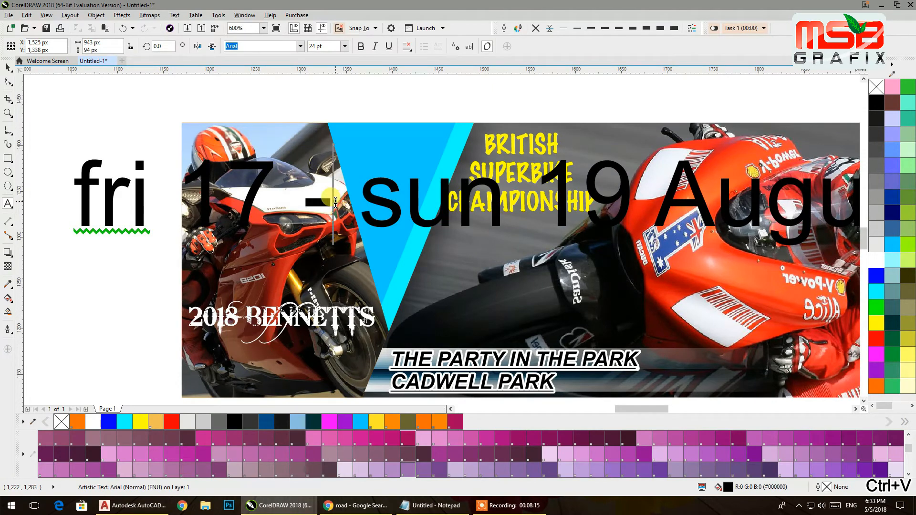
pyautogui.press('Return')
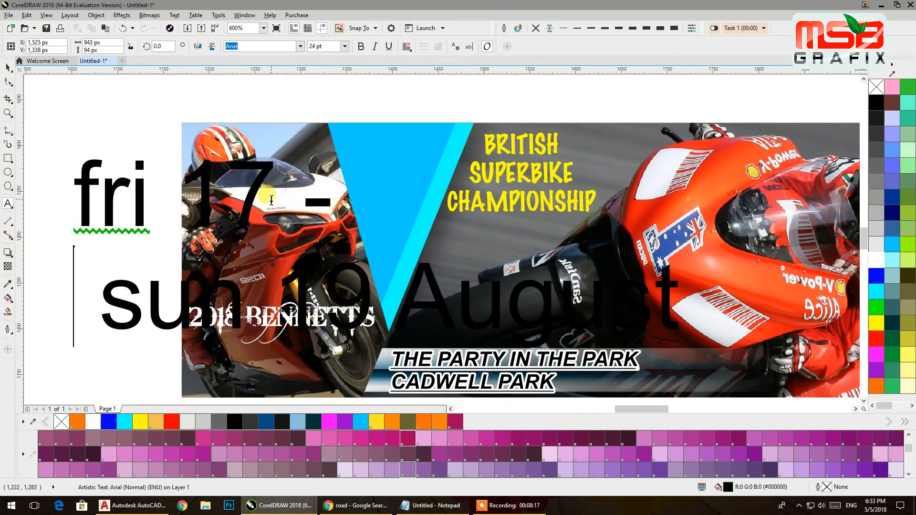
pyautogui.moveTo(271, 200); pyautogui.dragTo(330, 205)
pyautogui.press('BackSpace')
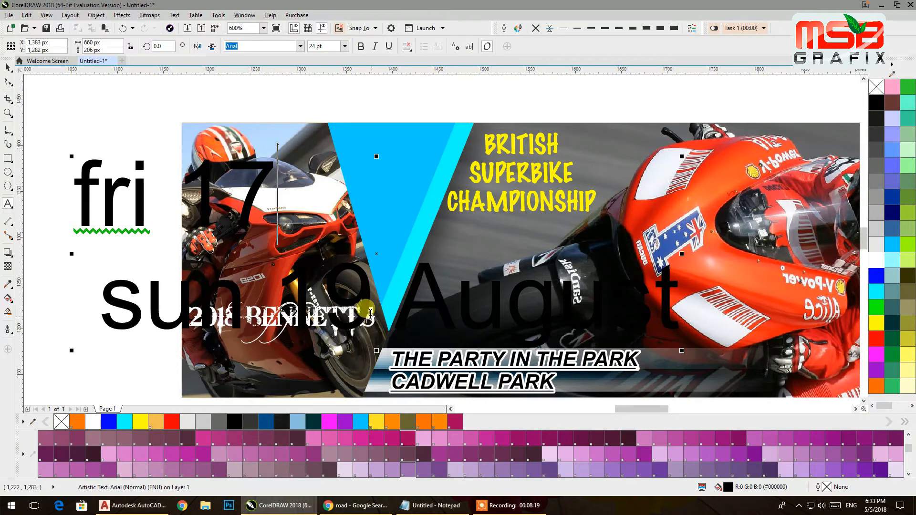
pyautogui.moveTo(274, 305); pyautogui.dragTo(256, 306)
pyautogui.press('Return')
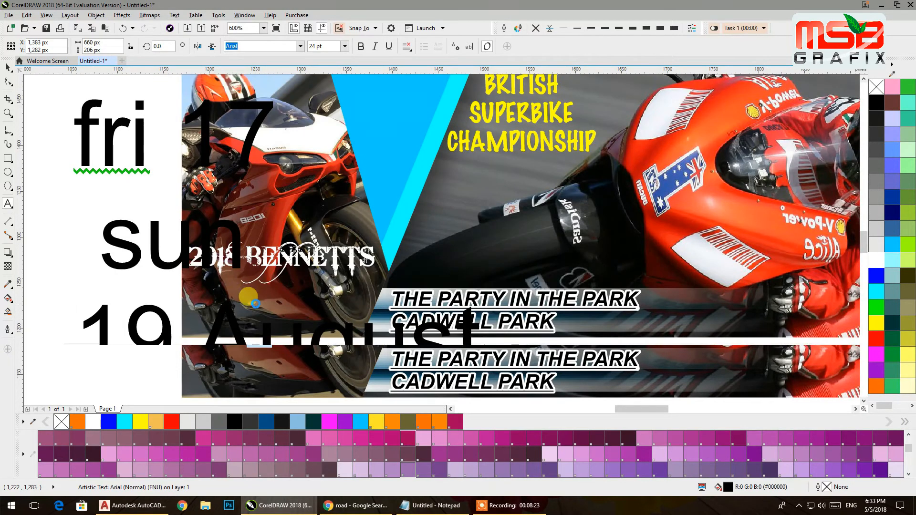
# - Change the case of the date text to uppercase
pyautogui.click(8, 67)
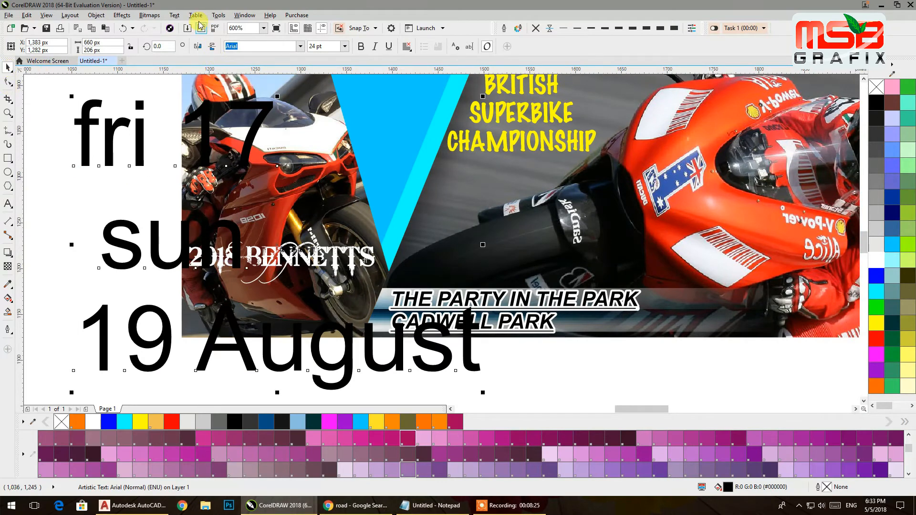
pyautogui.click(174, 18)
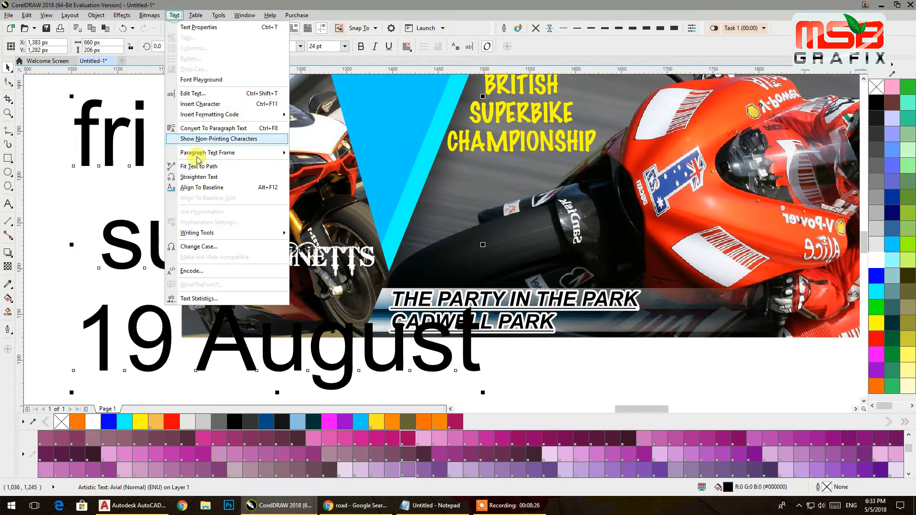
pyautogui.click(196, 247)
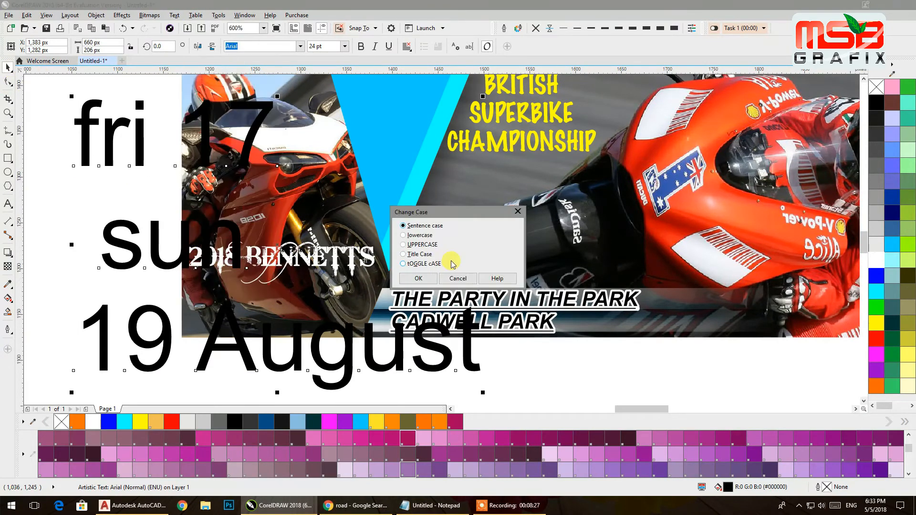
pyautogui.click(418, 278)
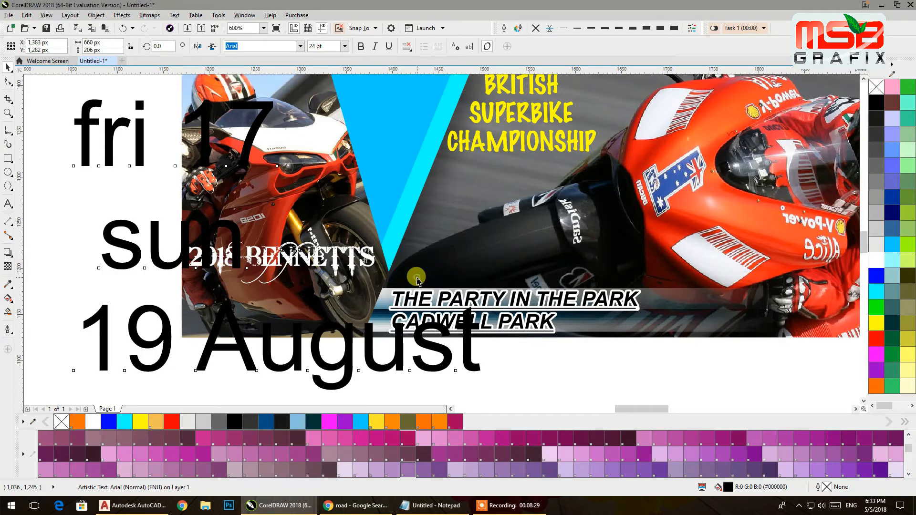
# - Make the date text bold, set its size to 6 pt and centre its lines
pyautogui.click(361, 46)
pyautogui.click(345, 46)
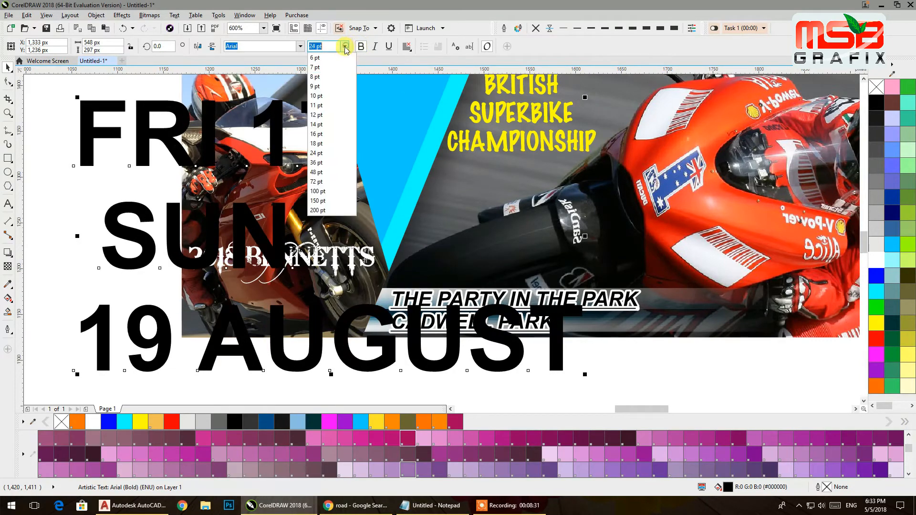
pyautogui.click(317, 59)
pyautogui.click(406, 46)
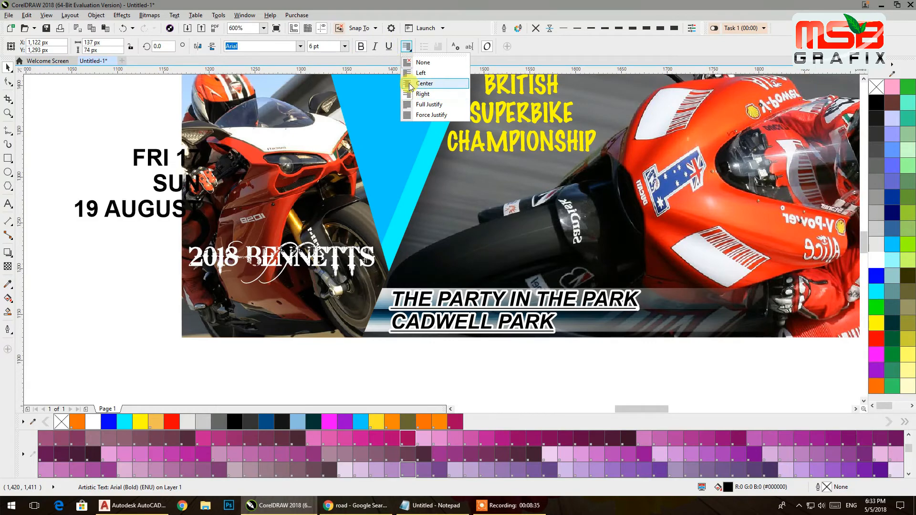
pyautogui.click(411, 83)
# - Move the date text off the photo and rebreak its lines as "FRI 17", "SUN19" and "AUGUST"
pyautogui.hscroll(-5, 393, 216)
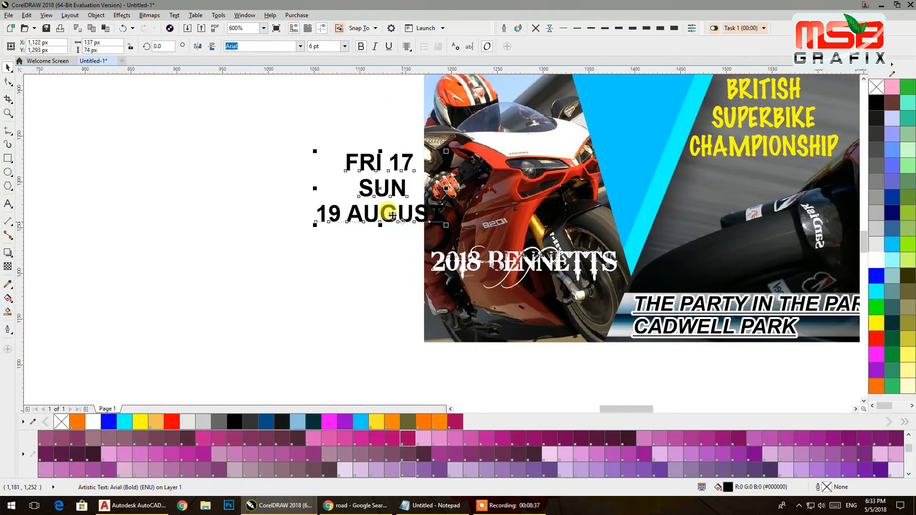
pyautogui.moveTo(387, 193); pyautogui.dragTo(340, 209)
pyautogui.doubleClick(357, 210)
pyautogui.press('Delete')
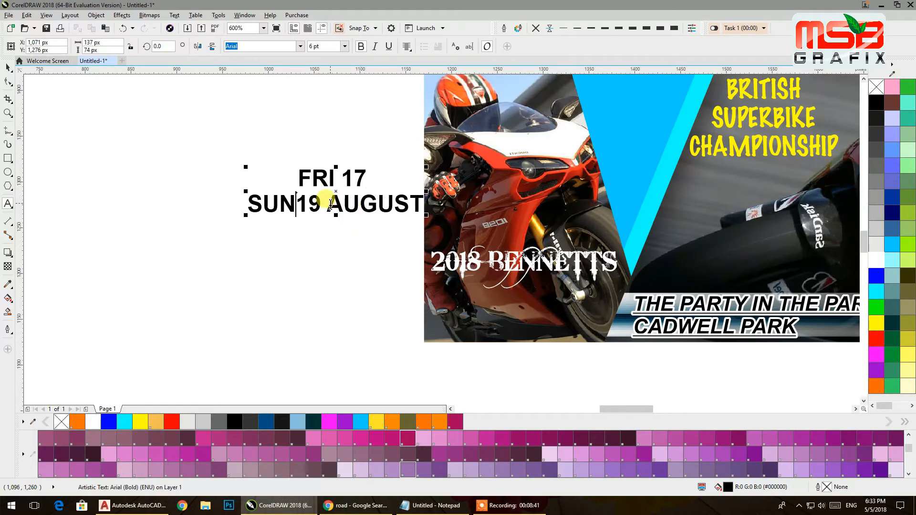
pyautogui.press('Return')
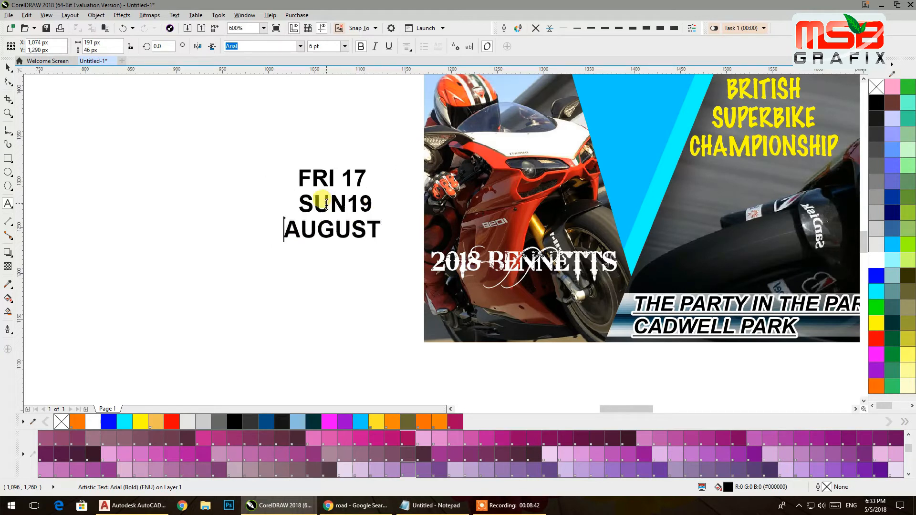
pyautogui.click(8, 68)
pyautogui.click(303, 202)
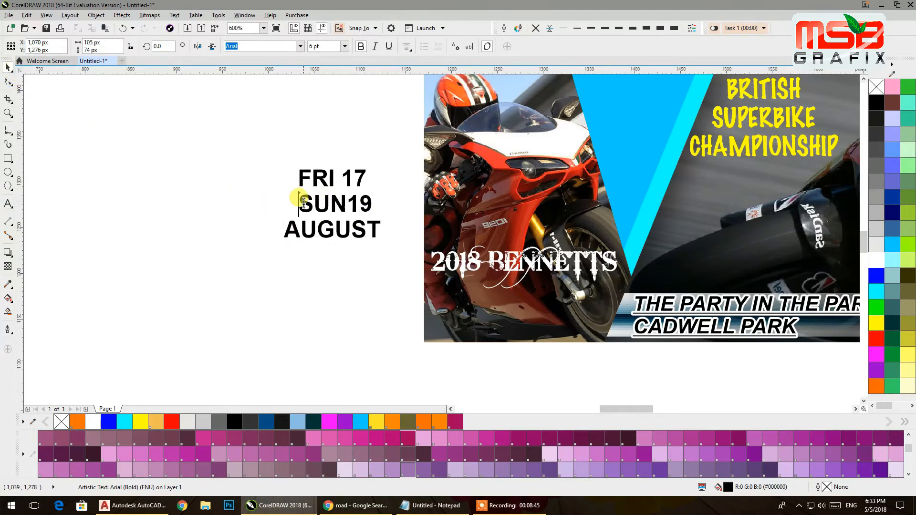
pyautogui.click(287, 178)
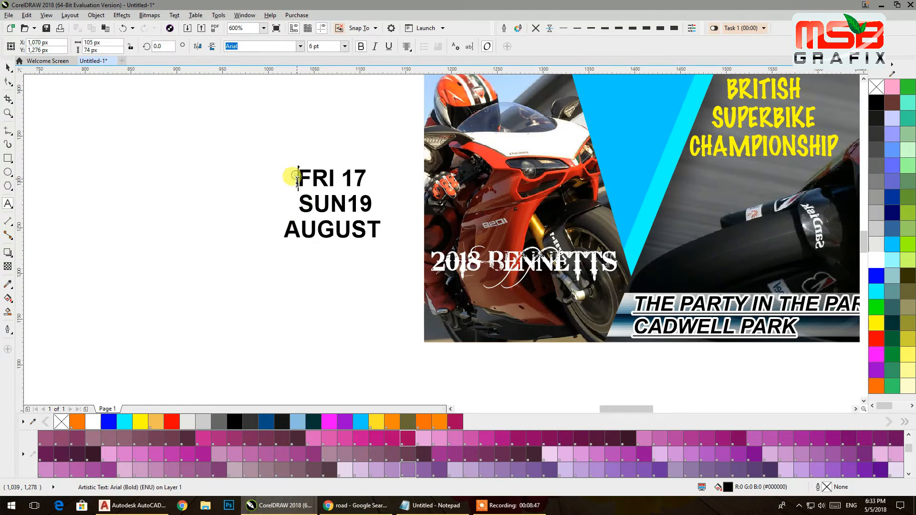
pyautogui.click(8, 69)
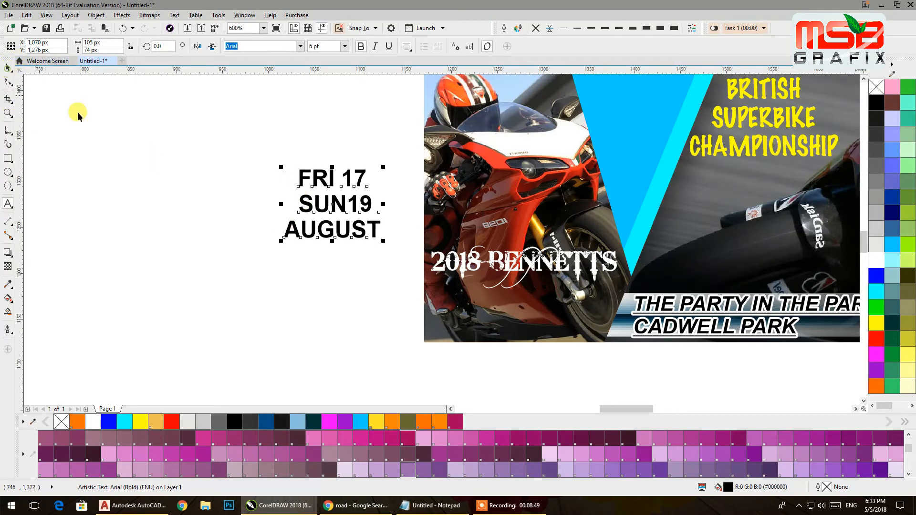
pyautogui.doubleClick(347, 185)
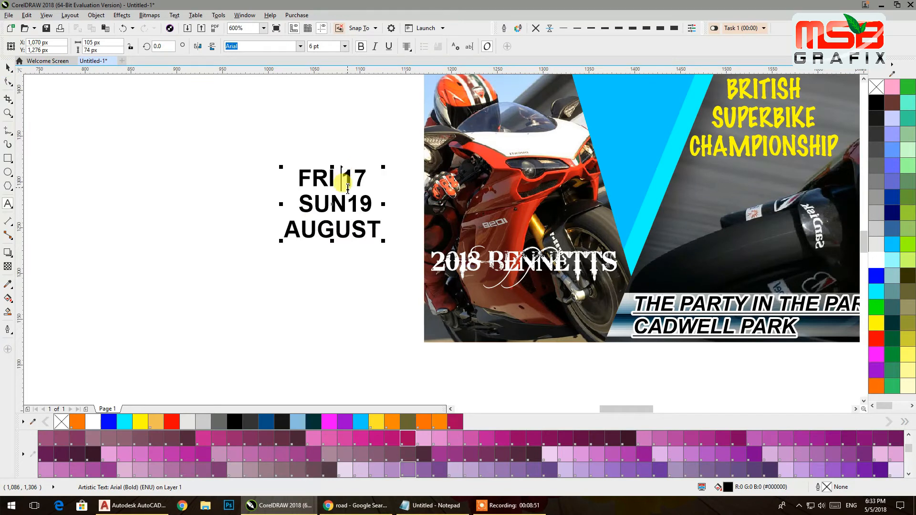
# - Fill the date text with green and shrink it proportionally to about 72 × 51 px
pyautogui.press('Escape')
pyautogui.click(877, 307)
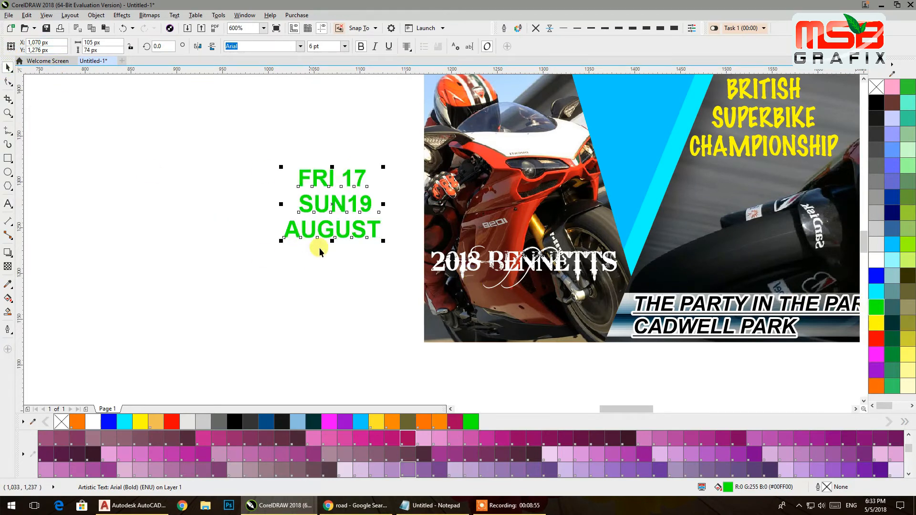
pyautogui.moveTo(382, 243); pyautogui.dragTo(360, 253)
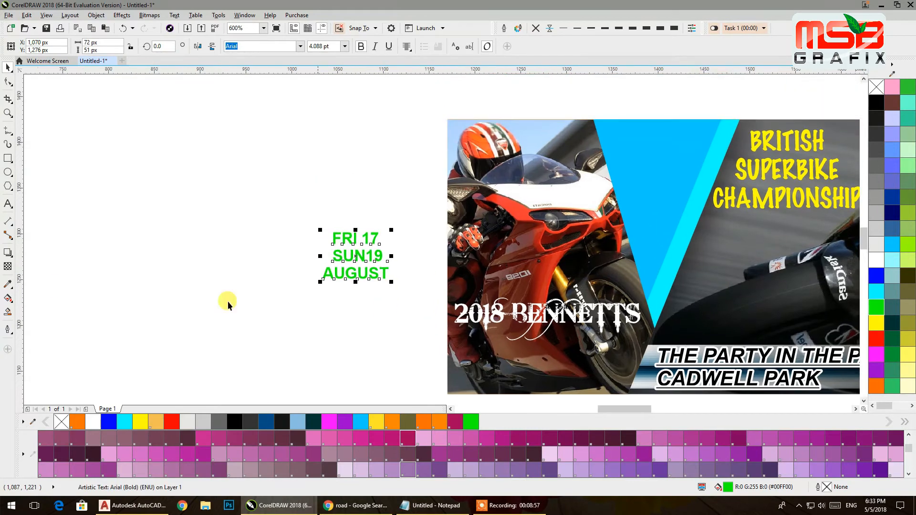
# - Draw a circle about 143 px across in the empty area beside the banner and add a concentric copy about 128 px across
pyautogui.click(7, 186)
pyautogui.click(8, 171)
pyautogui.moveTo(112, 162)
pyautogui.mouseDown()
pyautogui.moveTo(172, 222)
pyautogui.moveTo(244, 241)
pyautogui.mouseUp()
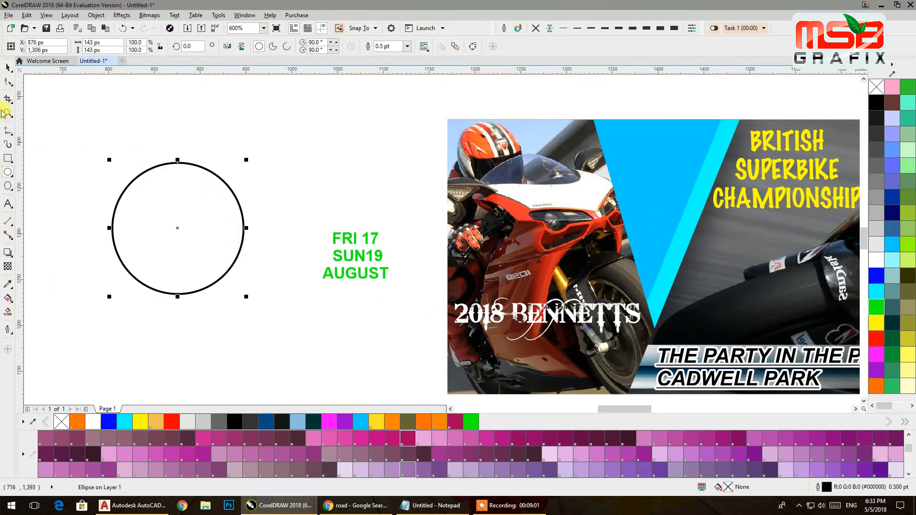
pyautogui.click(8, 67)
pyautogui.moveTo(246, 296); pyautogui.dragTo(241, 293)
# - Fill both concentric circles with yellow and remove their outlines
pyautogui.moveTo(286, 332); pyautogui.dragTo(62, 120)
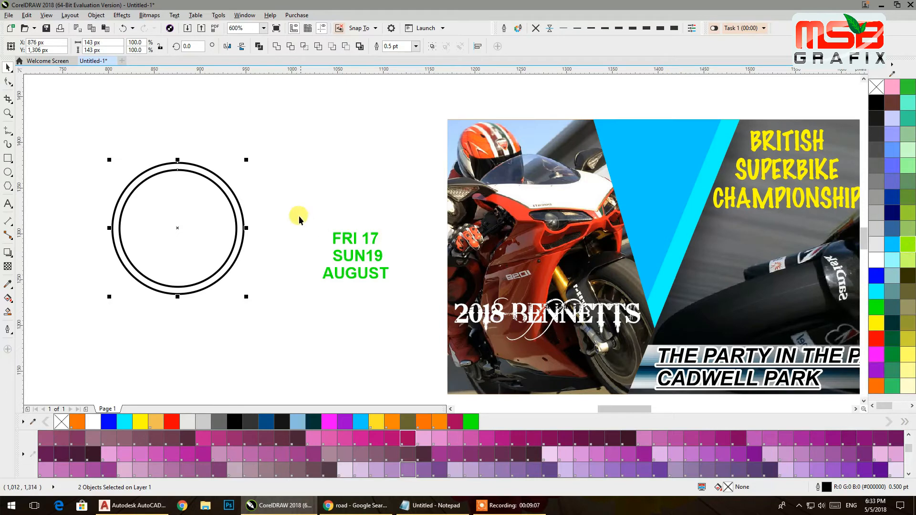
pyautogui.click(876, 323)
pyautogui.click(536, 28)
pyautogui.click(317, 133)
# - Give the inner circle a diagonal linear fountain fill running from light orange at the upper left to orange at the lower right
pyautogui.click(218, 204)
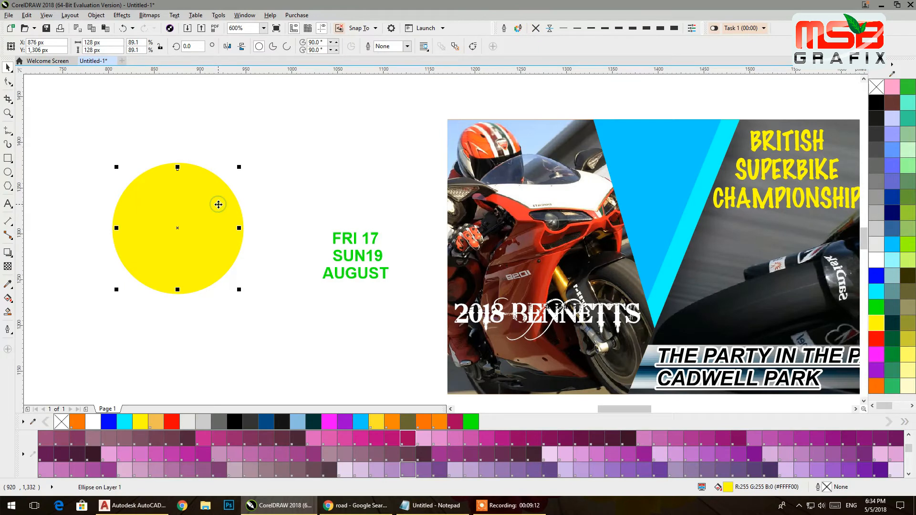
pyautogui.click(8, 298)
pyautogui.moveTo(122, 167); pyautogui.dragTo(232, 290)
pyautogui.moveTo(428, 424); pyautogui.dragTo(236, 281)
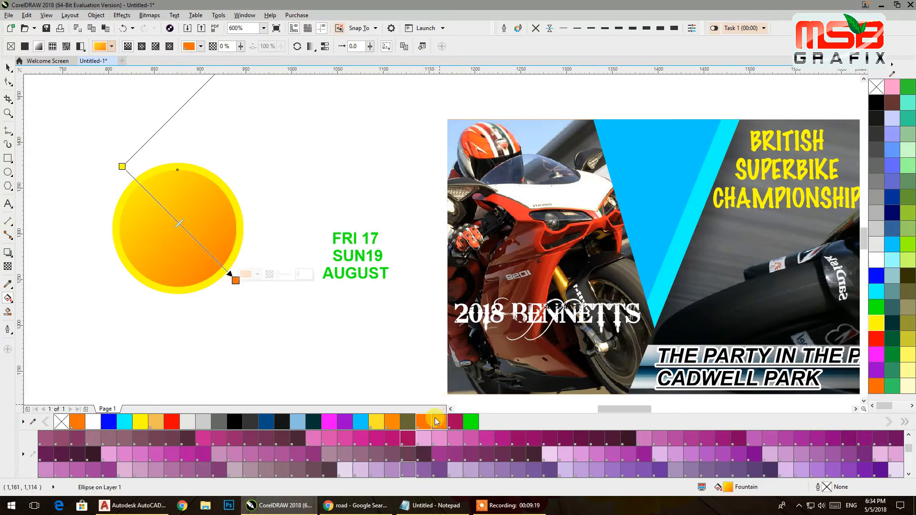
pyautogui.moveTo(439, 426); pyautogui.dragTo(123, 167)
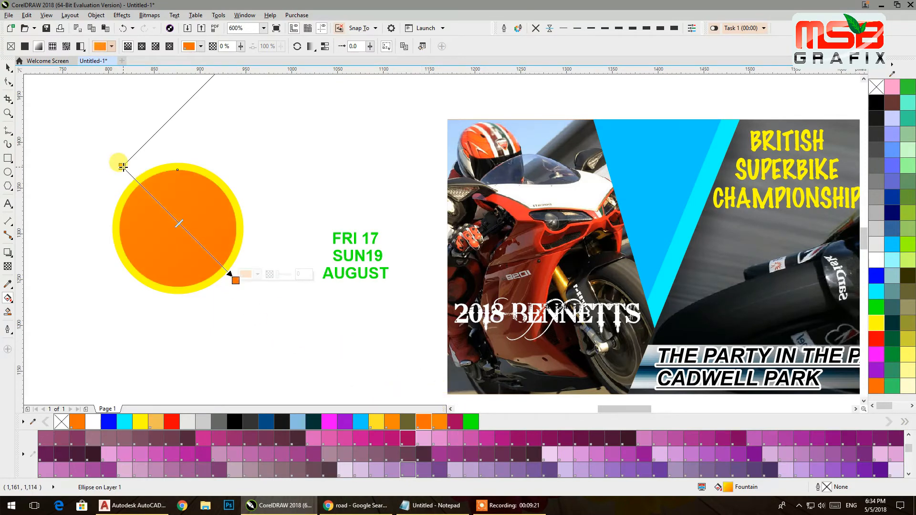
pyautogui.scroll(-1, 206, 447)
pyautogui.moveTo(154, 424); pyautogui.dragTo(123, 168)
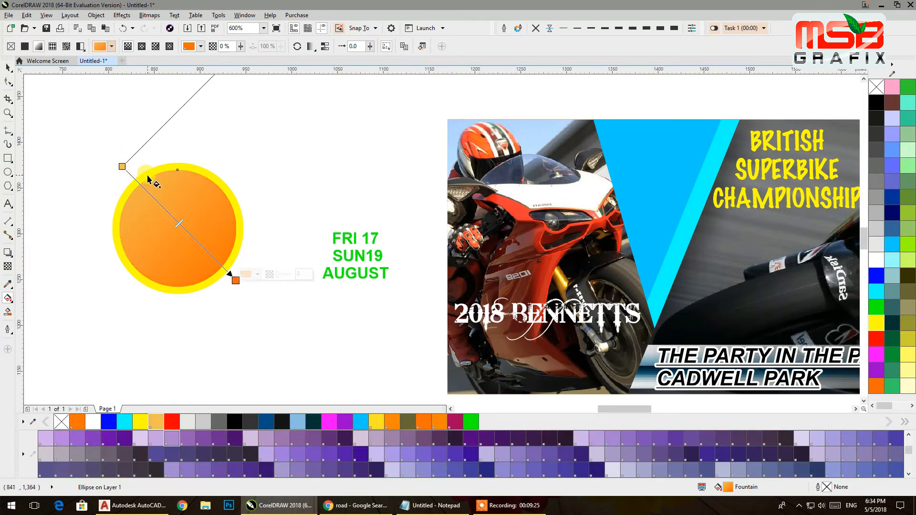
pyautogui.click(149, 178)
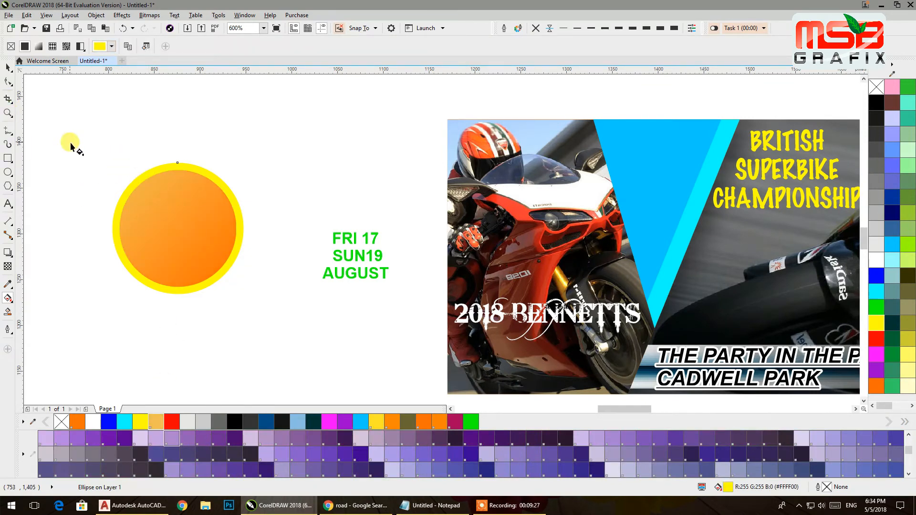
# - Copy the inner circle's fountain fill to the outer circle and mirror the inner circle horizontally
pyautogui.click(14, 70)
pyautogui.click(242, 199)
pyautogui.click(223, 200)
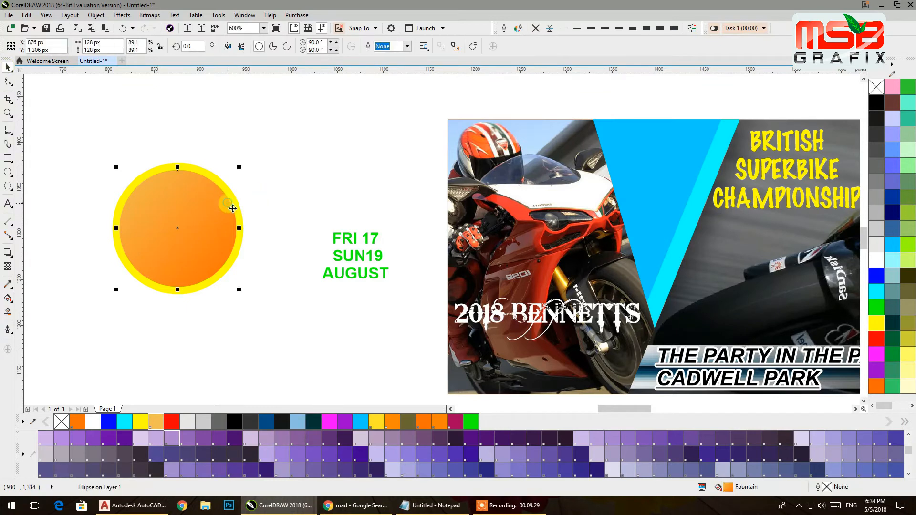
pyautogui.moveTo(730, 488); pyautogui.dragTo(239, 216)
pyautogui.click(187, 215)
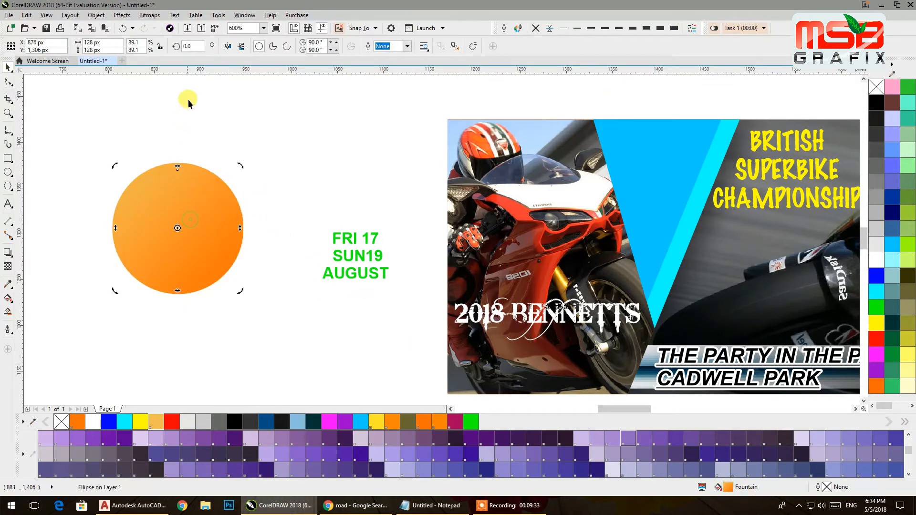
pyautogui.click(228, 46)
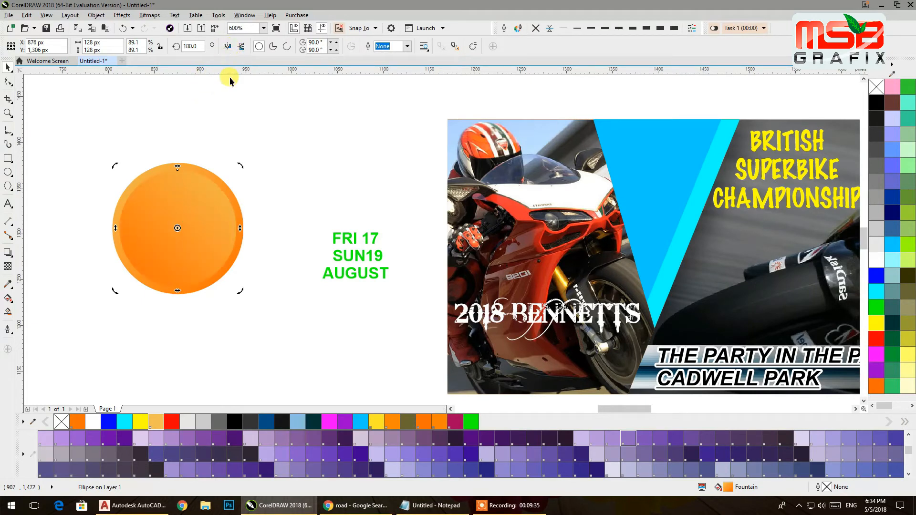
# - Scale both concentric circles down together to about 106 px across and group them
pyautogui.click(128, 144)
pyautogui.moveTo(277, 317); pyautogui.dragTo(231, 286)
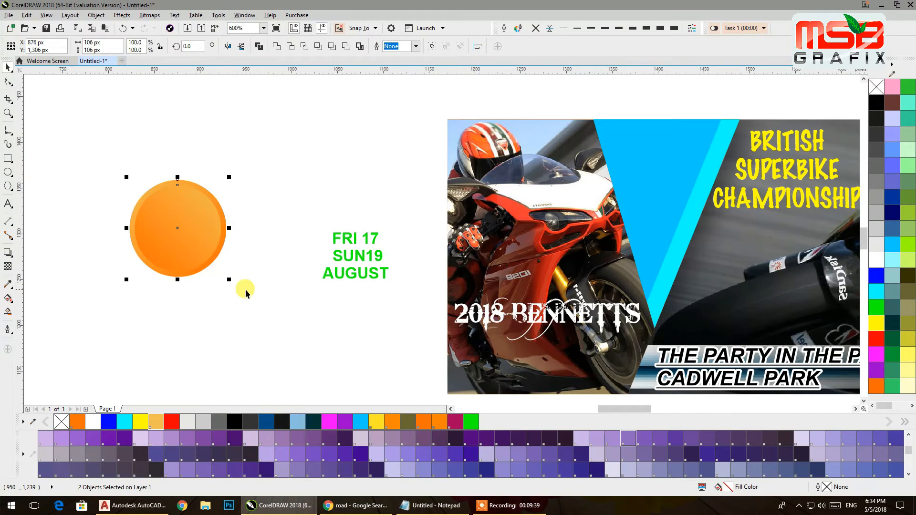
pyautogui.hotkey('ctrl', 'g')
# - Center the FRI 17 SUN19 AUGUST text on the orange badge, in front of the circles, with a black fill
pyautogui.click(337, 258)
pyautogui.click(339, 260)
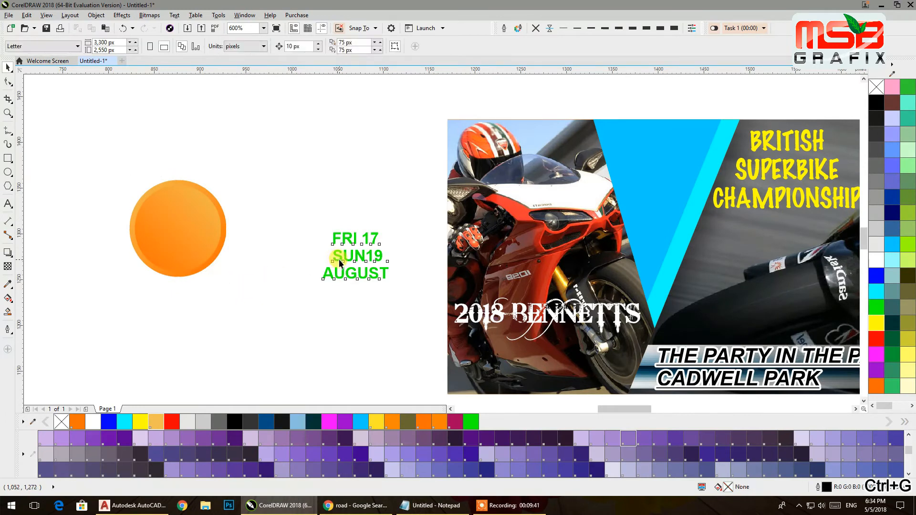
pyautogui.click(340, 260)
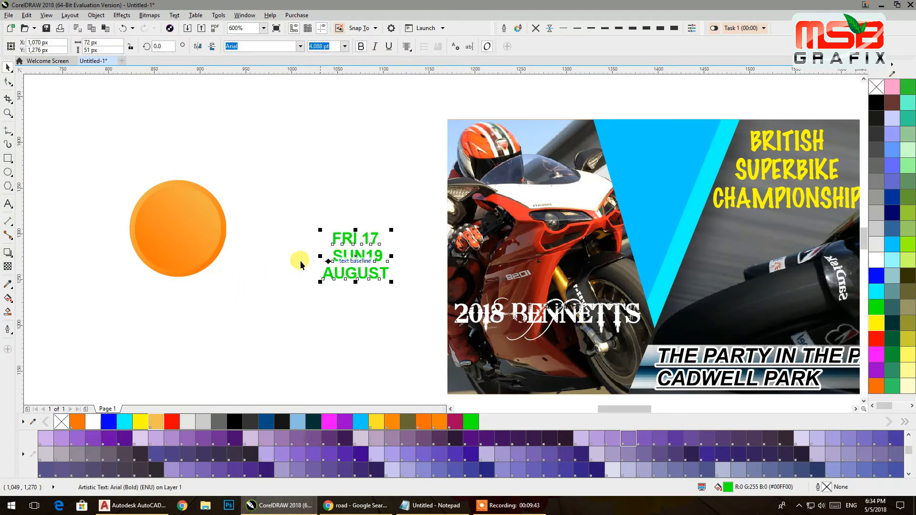
pyautogui.keyDown('shift'); pyautogui.click(149, 236); pyautogui.keyUp('shift')
pyautogui.press('e')
pyautogui.press('c')
pyautogui.click(277, 298)
pyautogui.moveTo(265, 163); pyautogui.dragTo(118, 268)
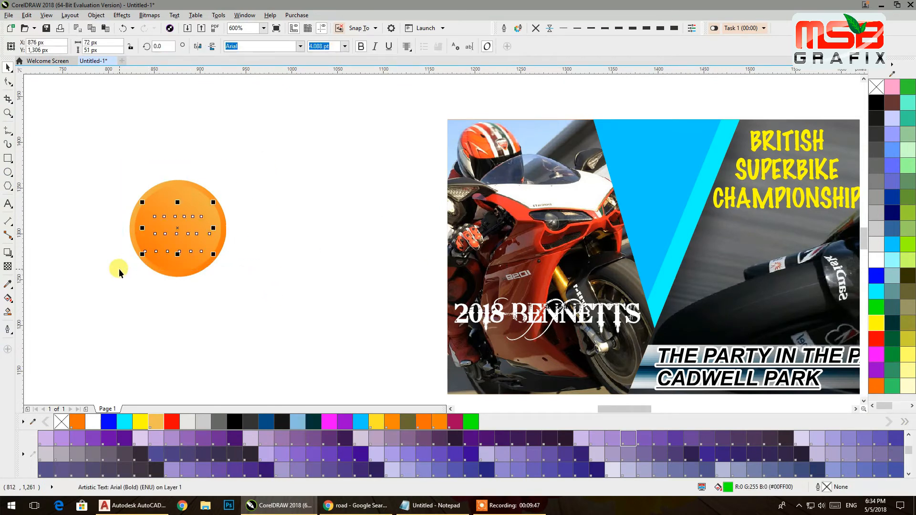
pyautogui.hotkey('shift', 'pageup')
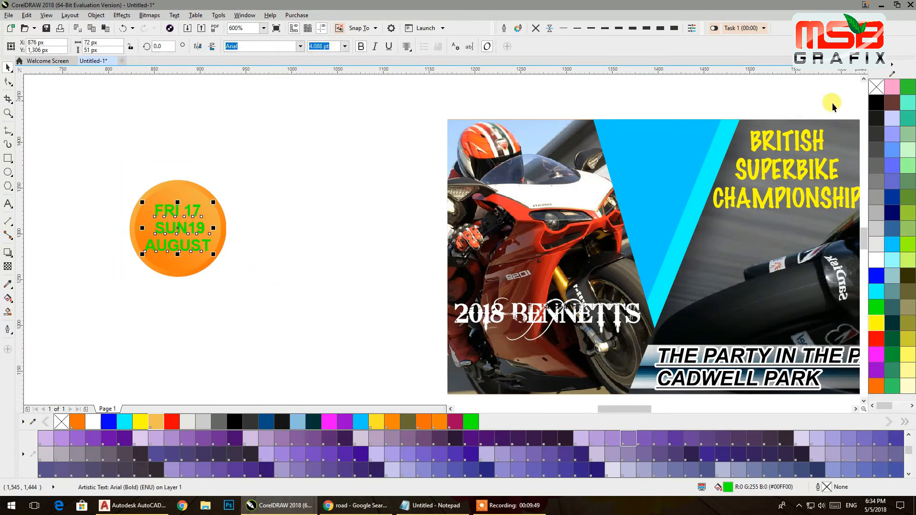
pyautogui.click(876, 101)
# - Move the badge with its date text onto the upper part of the banner's blue triangle and shrink it to about 77 px across
pyautogui.moveTo(102, 157); pyautogui.dragTo(253, 286)
pyautogui.moveTo(180, 233); pyautogui.dragTo(440, 195)
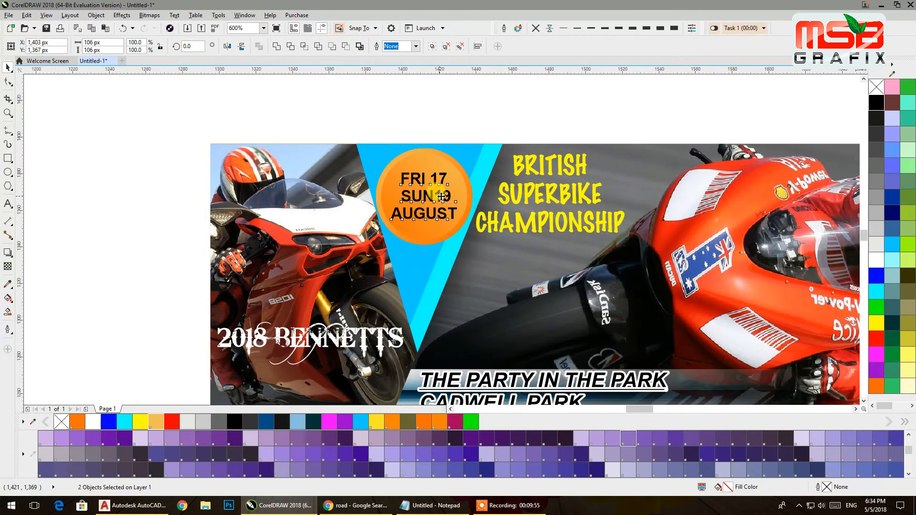
pyautogui.scroll(1, 441, 196)
pyautogui.moveTo(509, 297); pyautogui.dragTo(479, 277)
pyautogui.moveTo(408, 196); pyautogui.dragTo(399, 187)
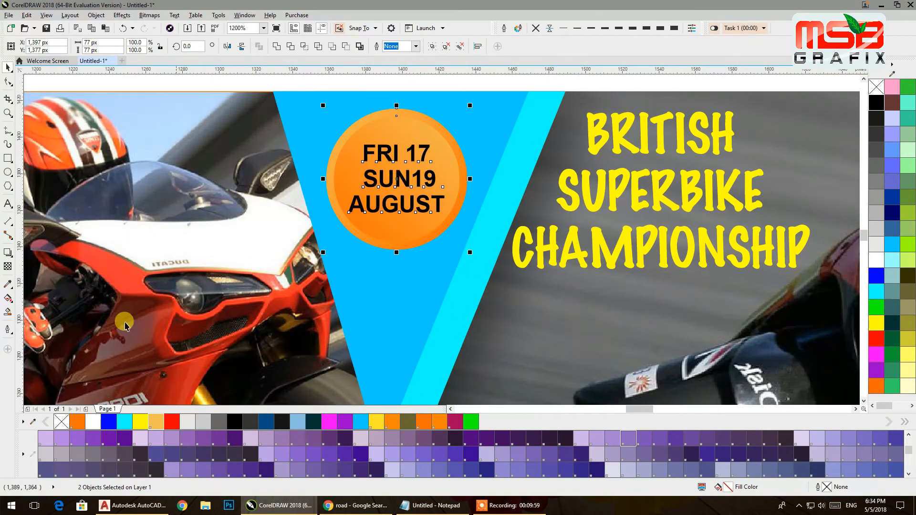
# - Try a flat drop shadow cast from the base of the badge and date text together, and clear it
pyautogui.click(8, 253)
pyautogui.moveTo(396, 251); pyautogui.dragTo(416, 238)
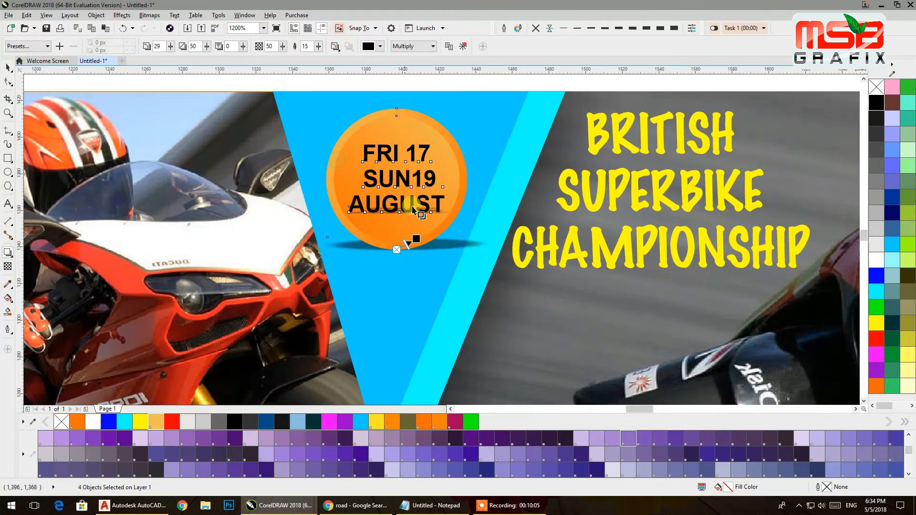
pyautogui.click(461, 48)
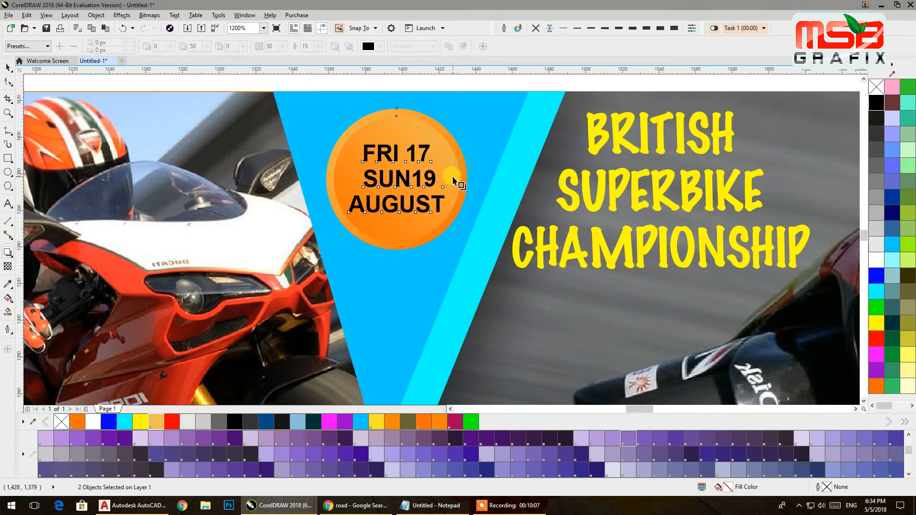
# - Give only the orange circle group a perspective drop shadow cast from its base up toward the banner title
pyautogui.press('space')
pyautogui.click(334, 164)
pyautogui.click(8, 253)
pyautogui.moveTo(397, 250); pyautogui.dragTo(450, 207)
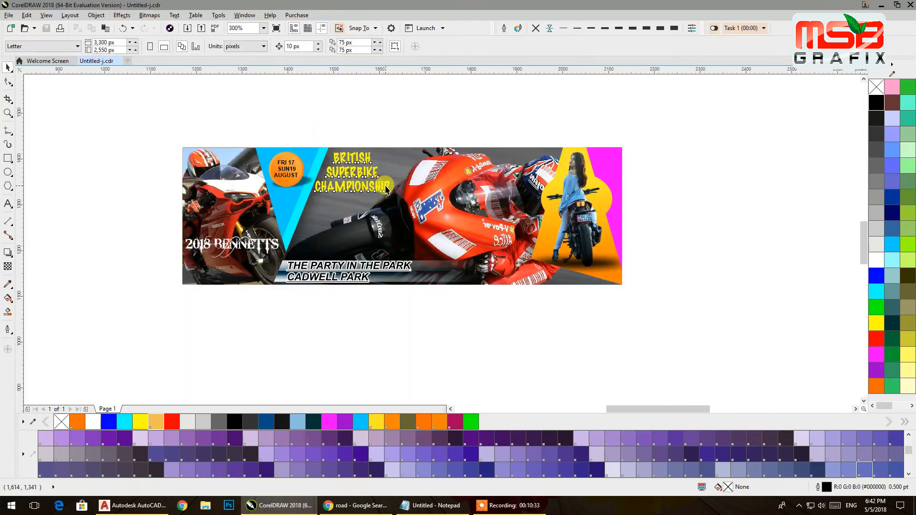
# - Enlarge the yellow BRITISH SUPERBIKE CHAMPIONSHIP title proportionally so it extends over the front of the red racing bike
pyautogui.click(397, 203)
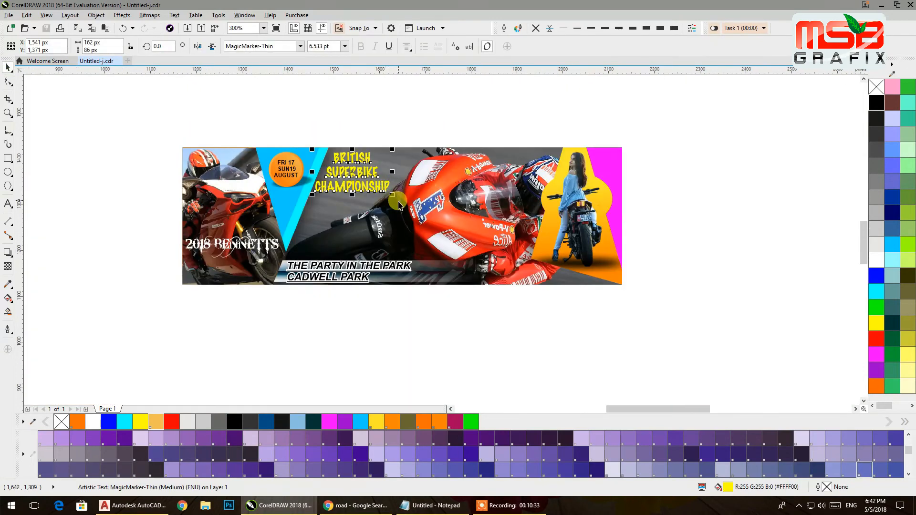
pyautogui.moveTo(393, 196); pyautogui.dragTo(432, 228)
pyautogui.click(53, 184)
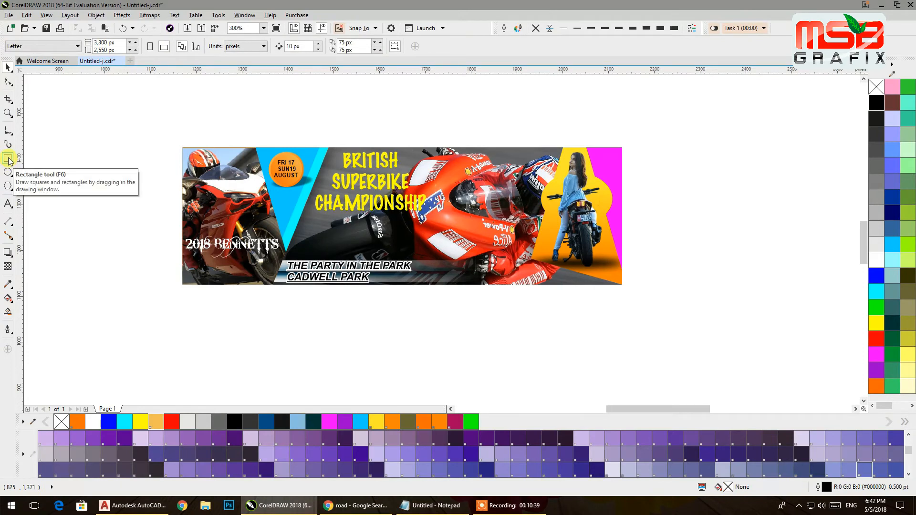
pyautogui.moveTo(256, 312); pyautogui.dragTo(236, 318)
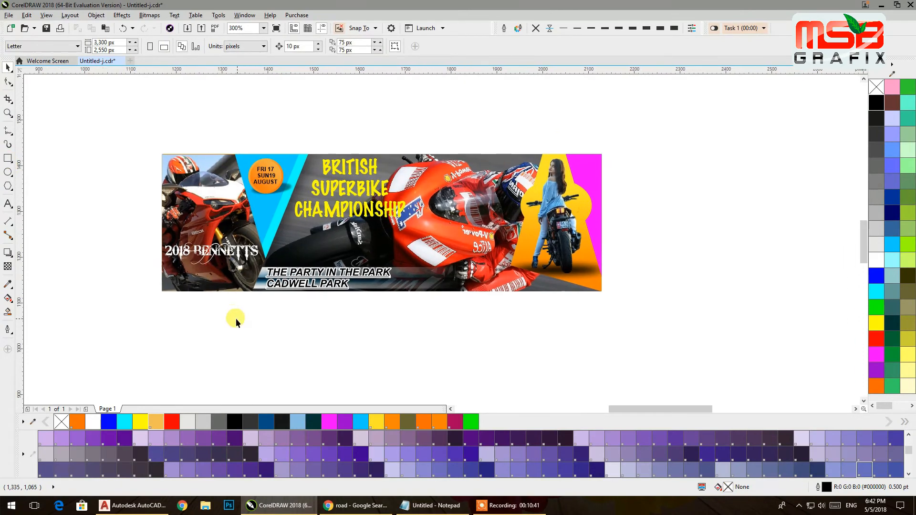
pyautogui.click(432, 506)
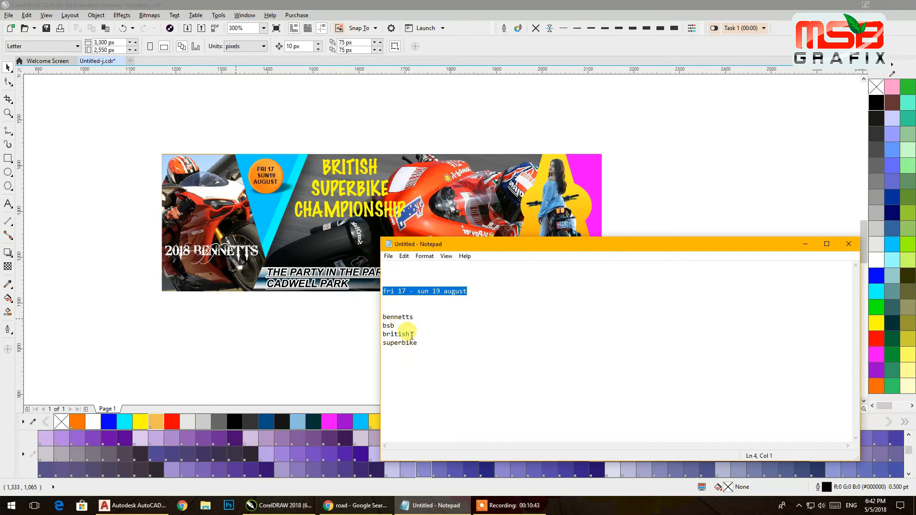
pyautogui.click(684, 124)
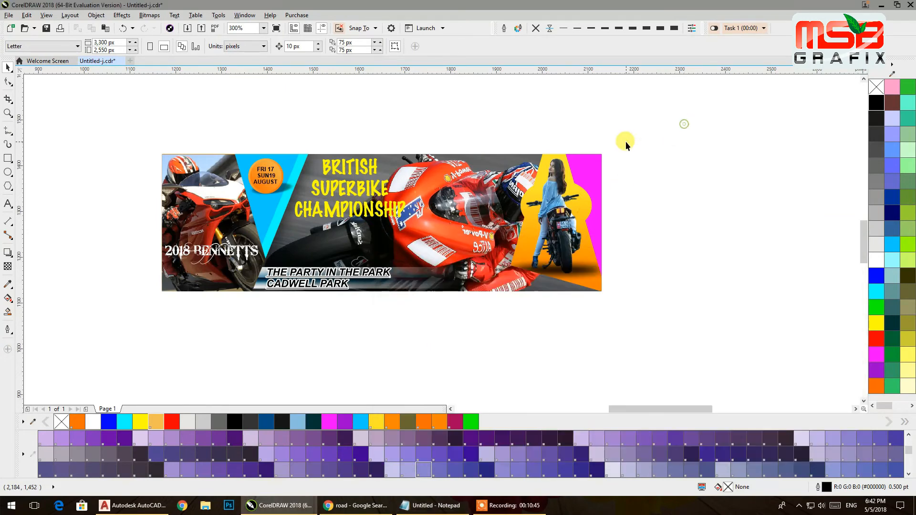
# - Try yellow and chartreuse on the magenta corner shape beside the woman on the motorcycle, and settle on a black fill
pyautogui.click(594, 165)
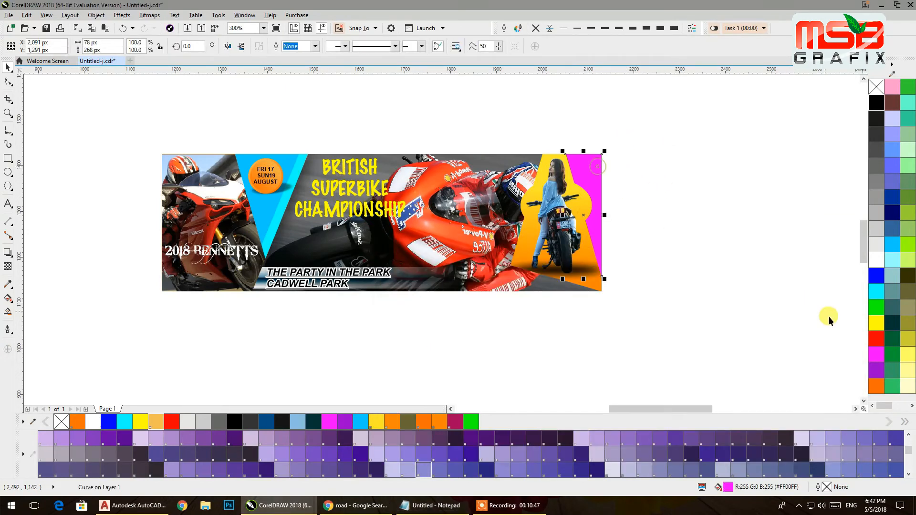
pyautogui.click(876, 324)
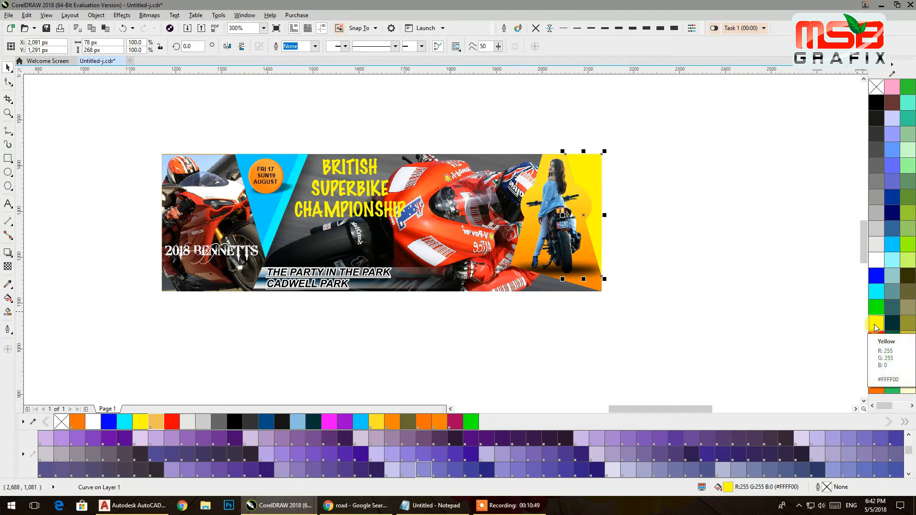
pyautogui.click(909, 252)
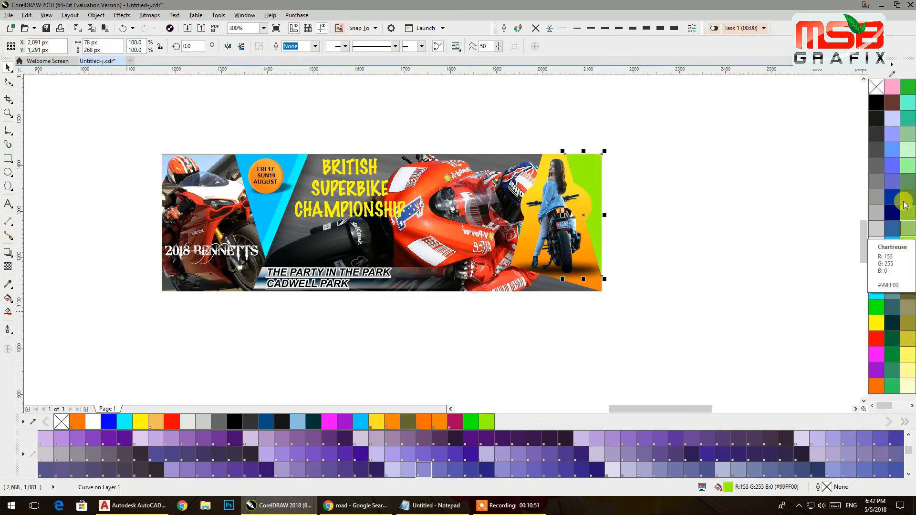
pyautogui.click(876, 102)
pyautogui.click(724, 139)
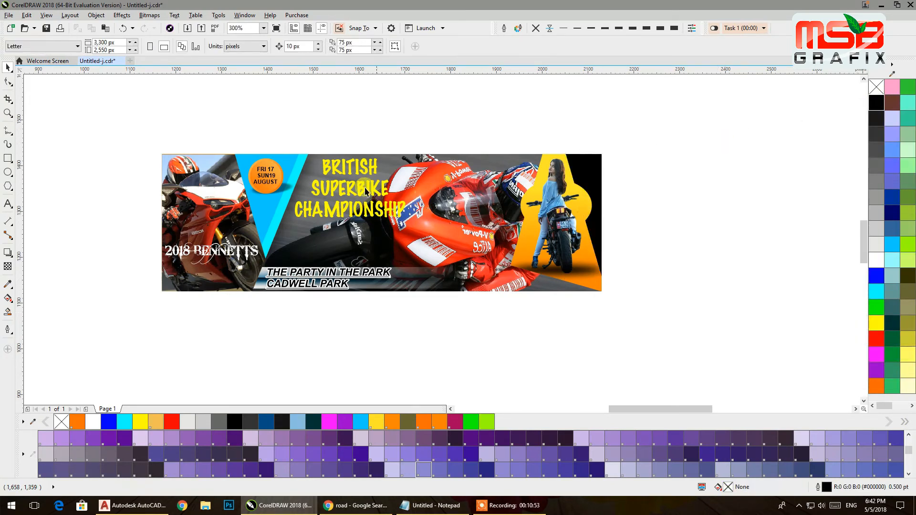
# - Enlarge the white 2018 BENNETTS text slightly to about 211 px wide
pyautogui.moveTo(305, 233); pyautogui.dragTo(325, 243)
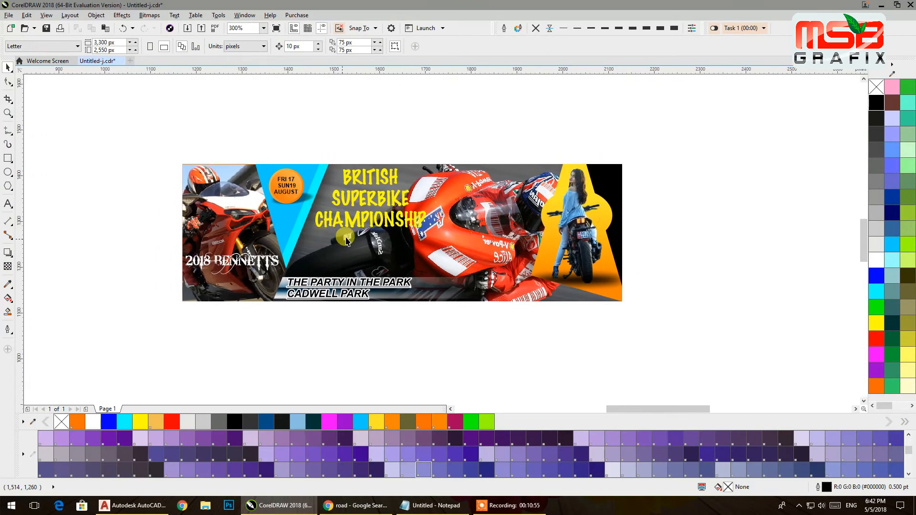
pyautogui.click(230, 260)
pyautogui.moveTo(282, 249); pyautogui.dragTo(286, 245)
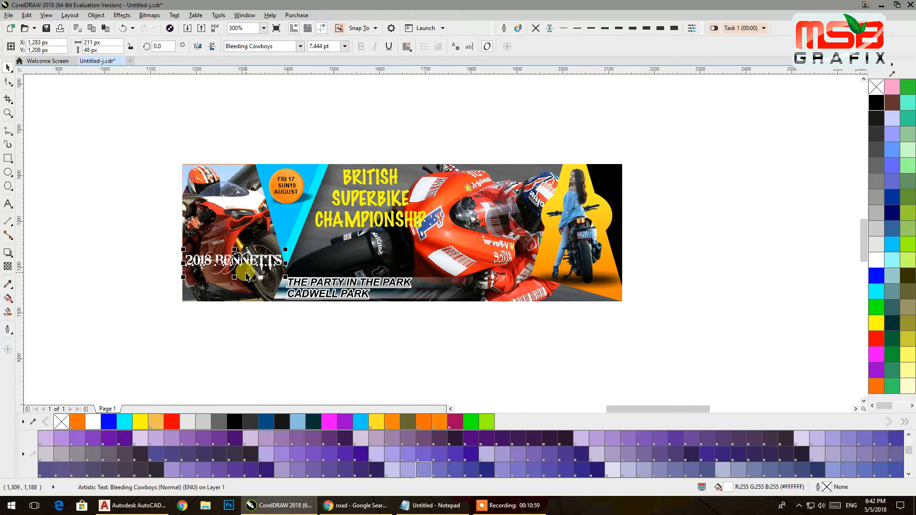
pyautogui.click(344, 332)
# - Inside the banner's PowerClip, shift the blue and white gradient strip behind the party text farther toward the red bike's rider
pyautogui.doubleClick(406, 292)
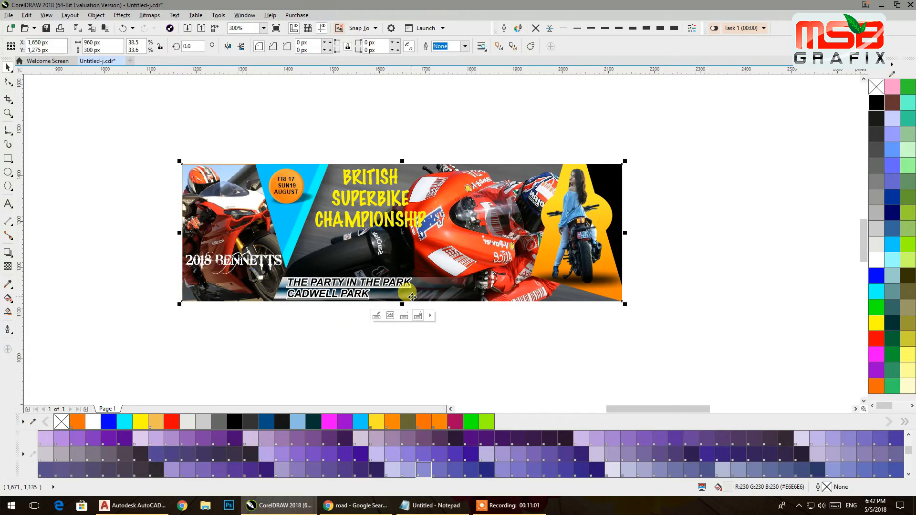
pyautogui.click(406, 292)
pyautogui.moveTo(184, 293); pyautogui.dragTo(240, 291)
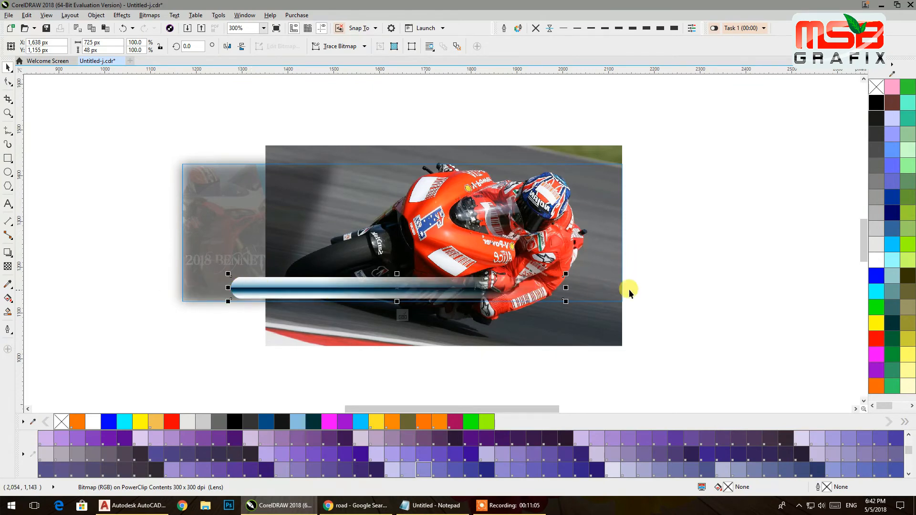
pyautogui.keyDown('ctrl'); pyautogui.click(663, 288); pyautogui.keyUp('ctrl')
pyautogui.click(664, 289)
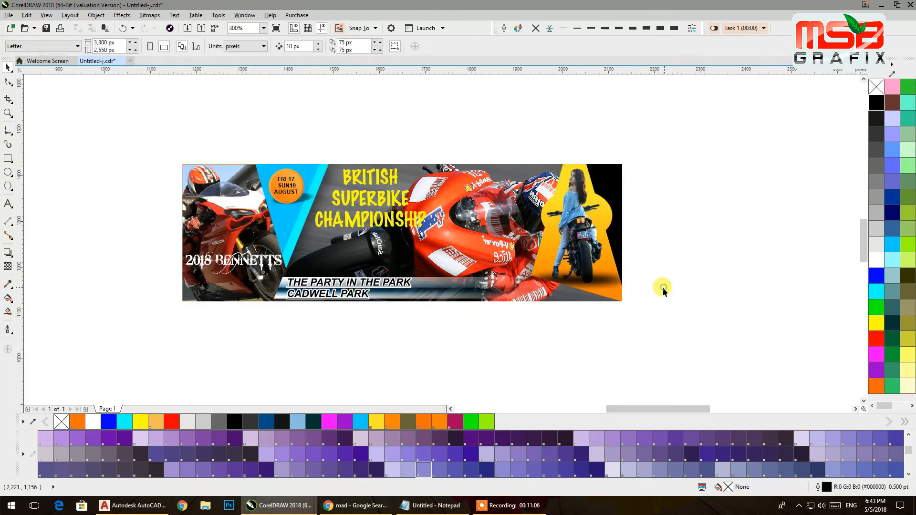
pyautogui.click(349, 296)
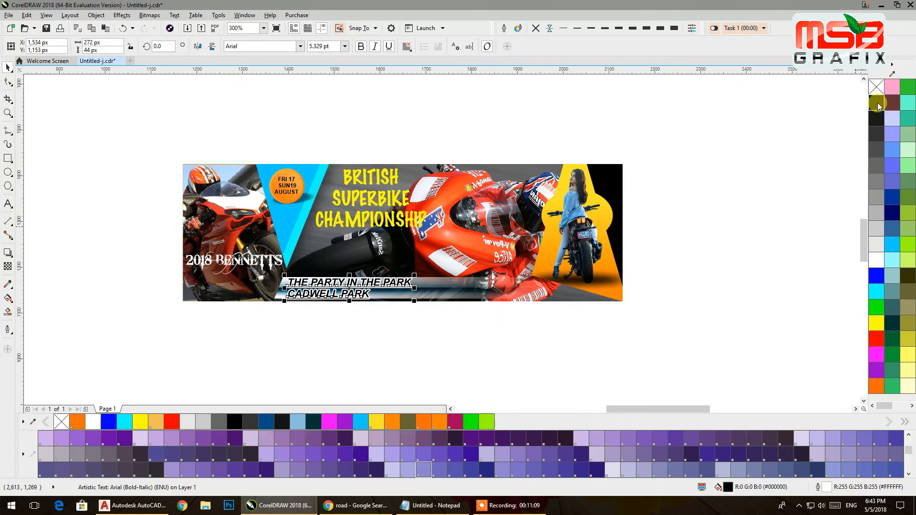
pyautogui.click(808, 292)
pyautogui.moveTo(493, 281); pyautogui.dragTo(497, 309)
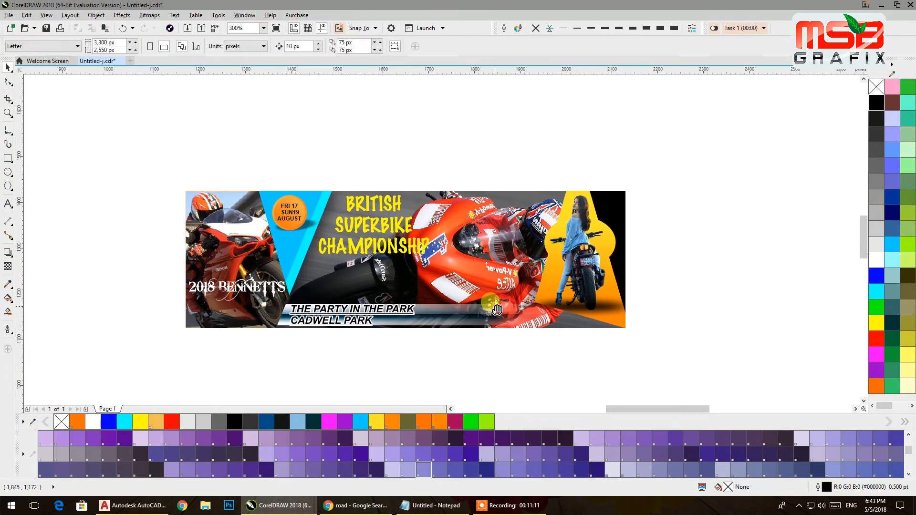
# - Add a drop shadow to the yellow-orange shape holding the woman on the motorcycle, offset -8 px horizontally and 0 px vertically
pyautogui.click(552, 289)
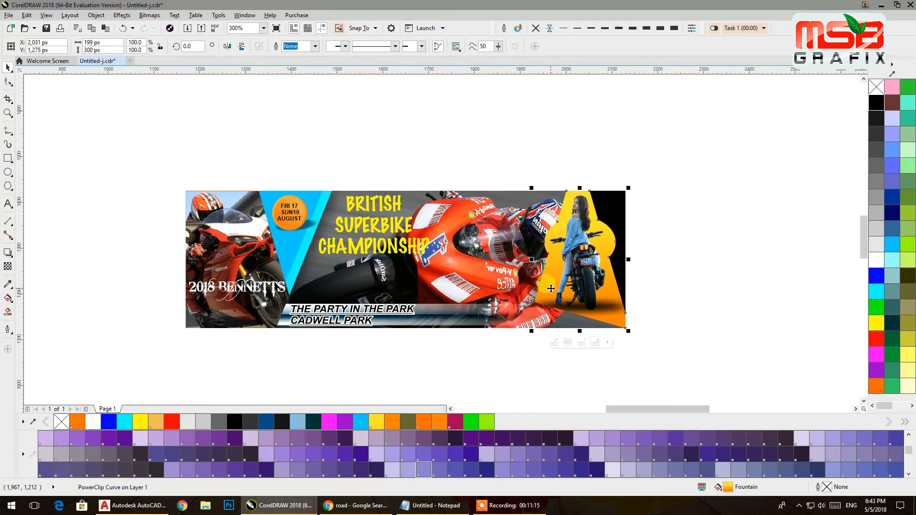
pyautogui.click(8, 300)
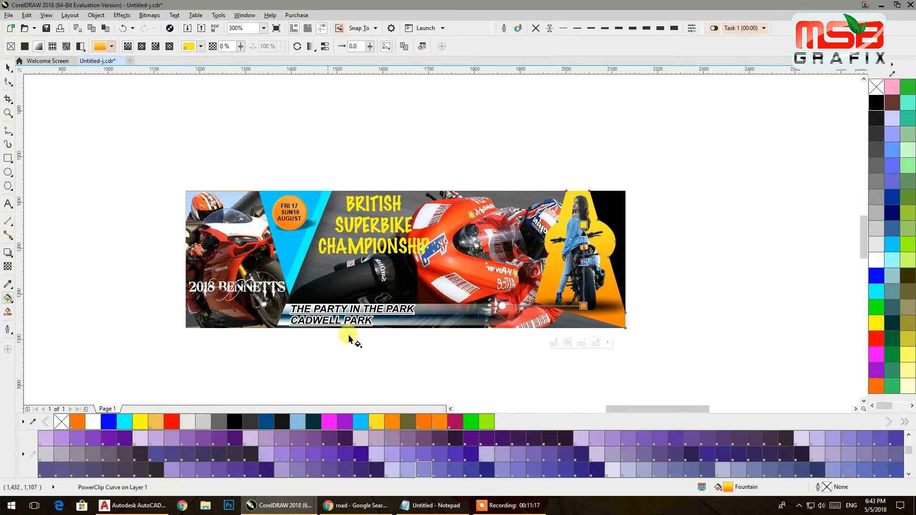
pyautogui.click(7, 254)
pyautogui.moveTo(579, 260); pyautogui.dragTo(531, 265)
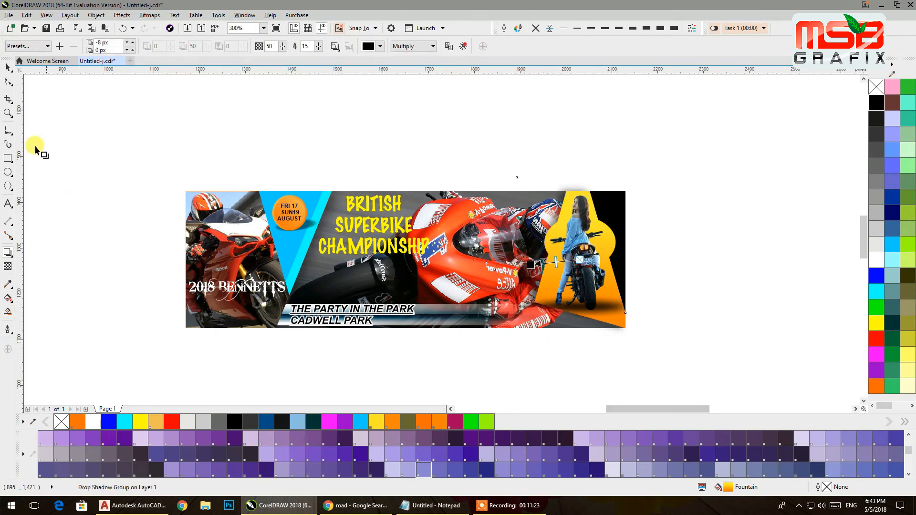
pyautogui.click(5, 70)
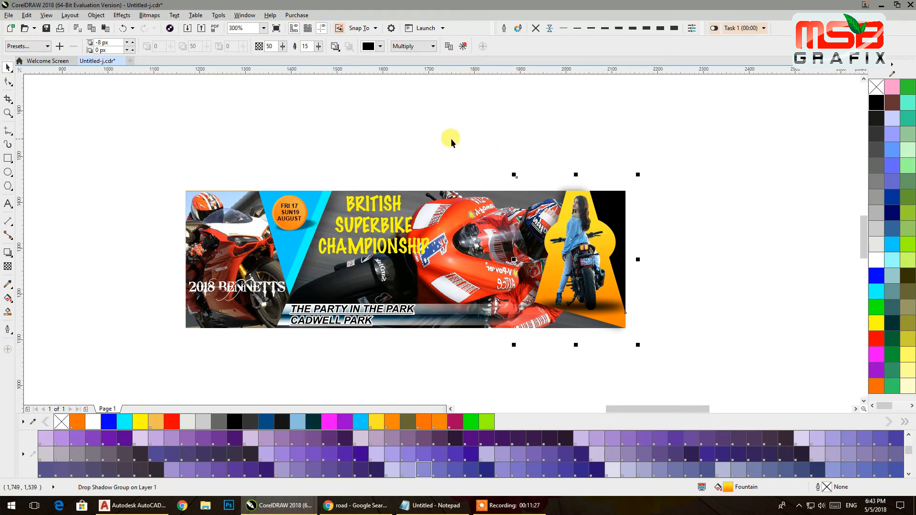
pyautogui.click(96, 14)
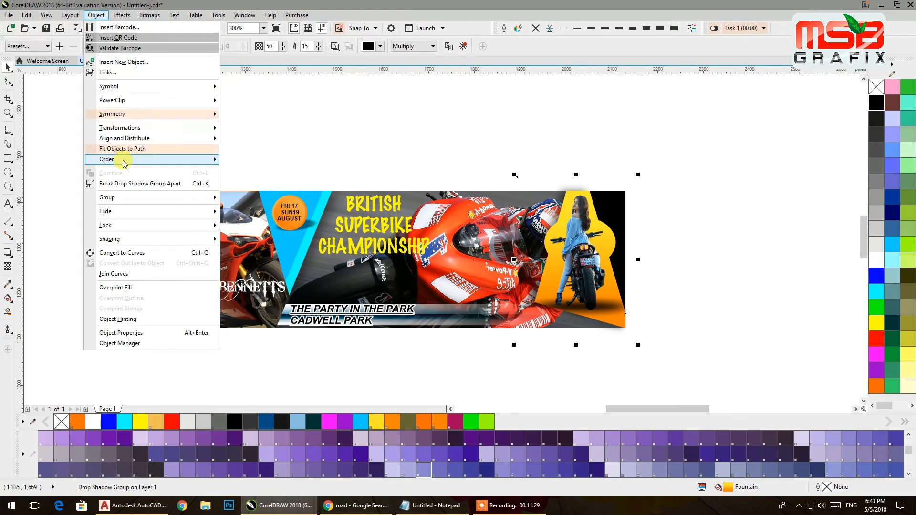
pyautogui.click(118, 182)
pyautogui.click(705, 174)
pyautogui.click(553, 219)
pyautogui.hotkey('ctrl', 'z')
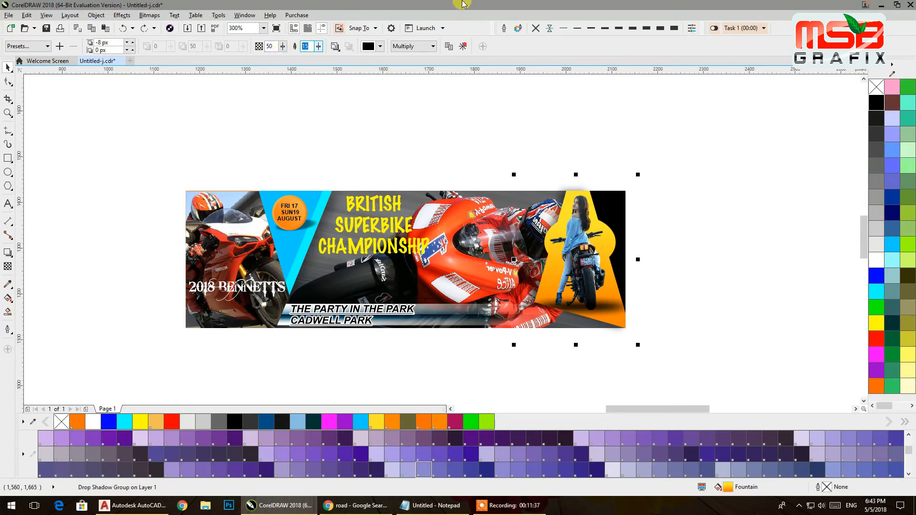
# - Set the feathering of the drop shadow behind the yellow-orange shape to 8 and its opacity to 80
pyautogui.click(318, 46)
pyautogui.click(339, 86)
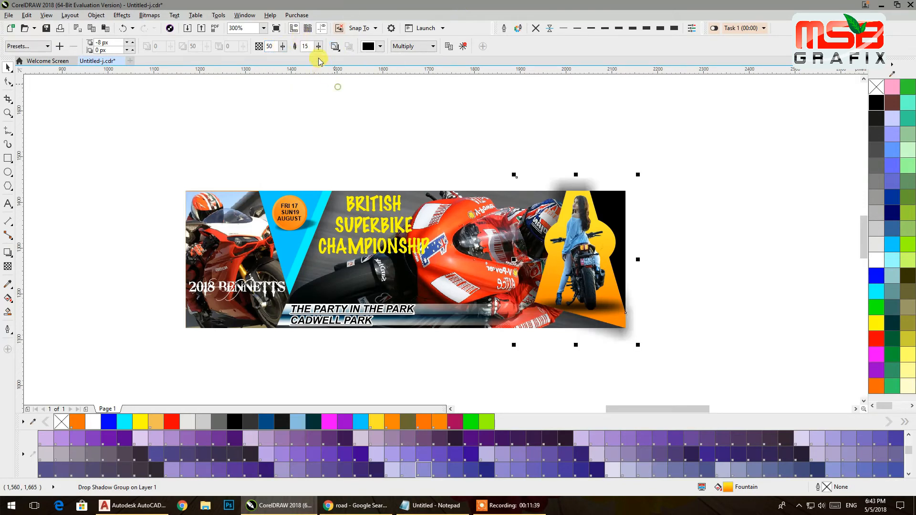
pyautogui.write('8')
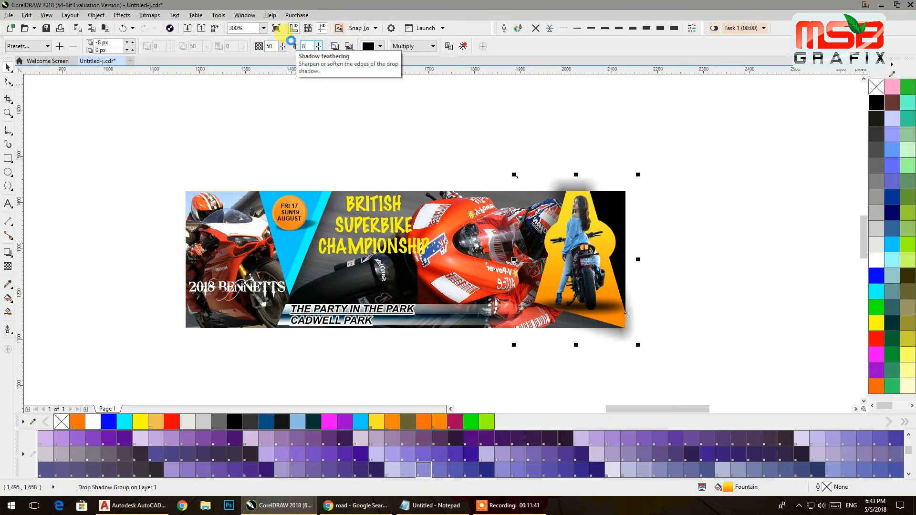
pyautogui.press('Return')
pyautogui.click(381, 45)
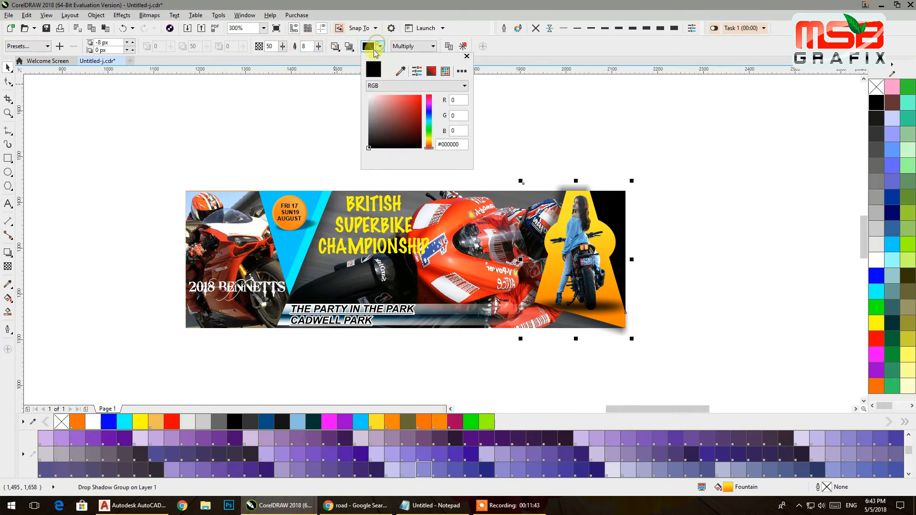
pyautogui.click(352, 62)
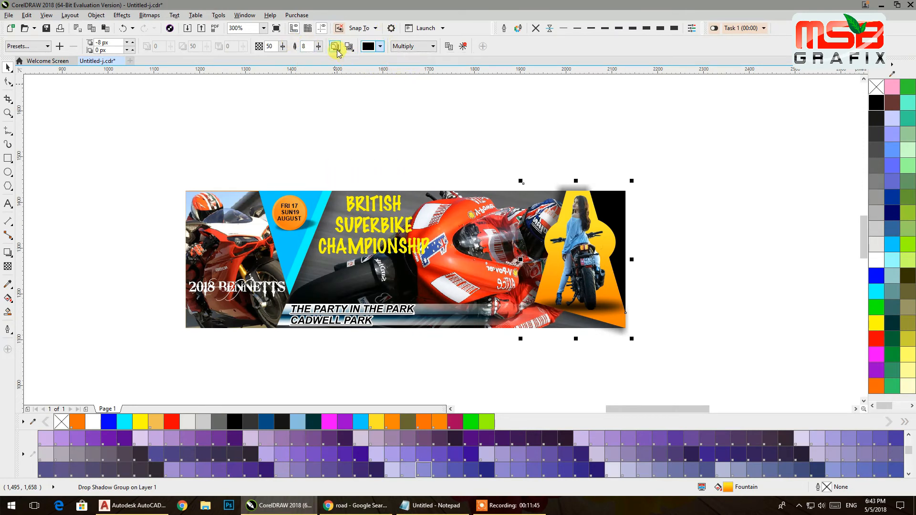
pyautogui.click(335, 45)
pyautogui.click(346, 58)
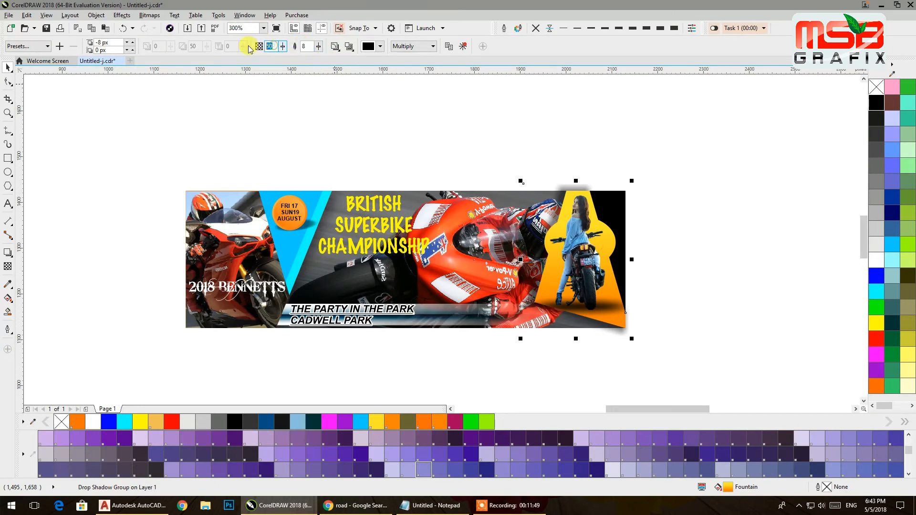
pyautogui.write('80')
pyautogui.press('Return')
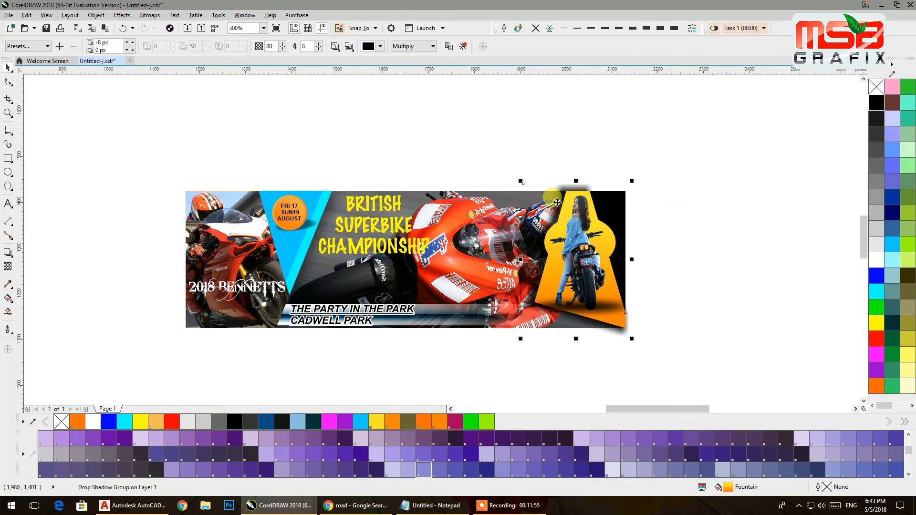
# - Break the drop shadow apart from the yellow-orange shape and PowerClip it inside the banner photo
pyautogui.hotkey('ctrl', 'k')
pyautogui.click(718, 212)
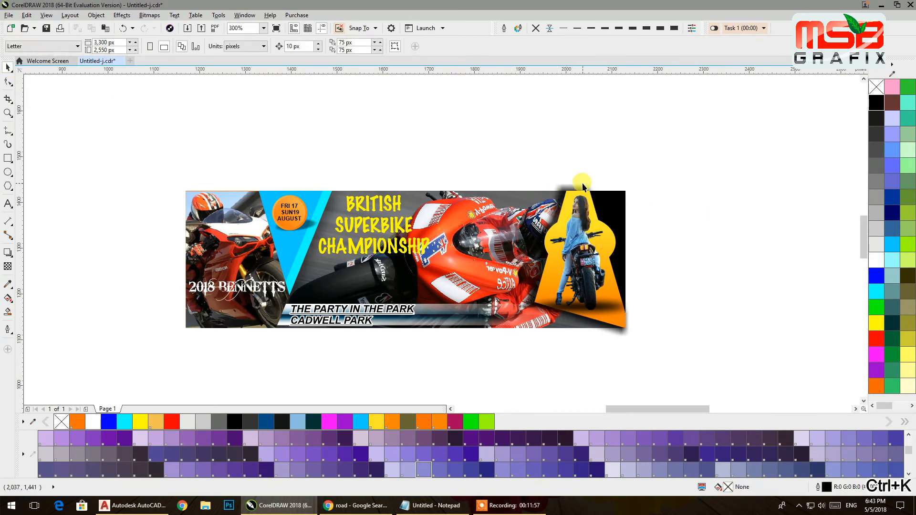
pyautogui.rightClick(582, 186)
pyautogui.click(609, 192)
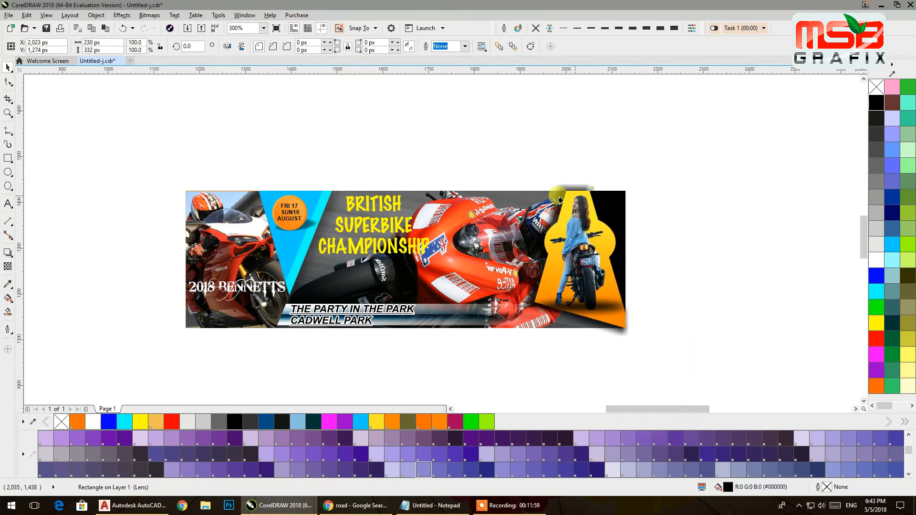
pyautogui.click(469, 209)
pyautogui.click(699, 214)
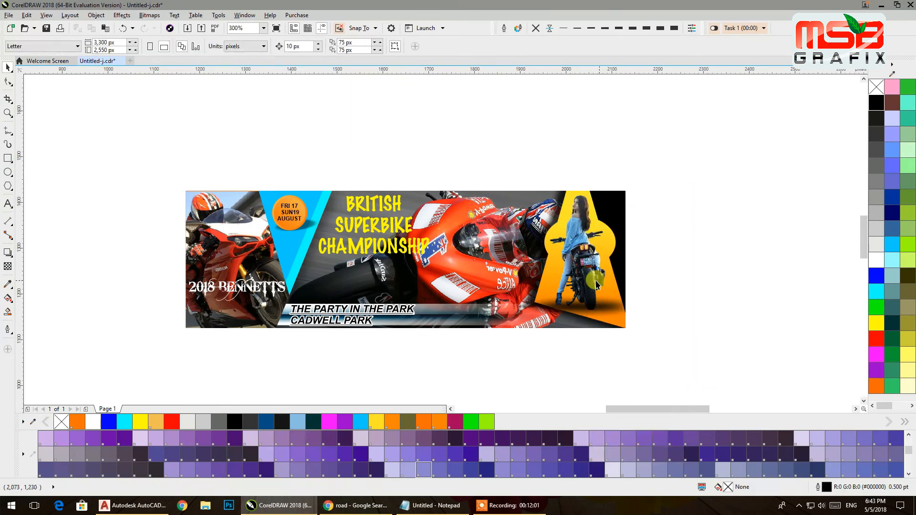
# - Try a 10% Black fill and a 70% Black outline on the shape holding the woman, and undo the outline
pyautogui.scroll(2, 600, 284)
pyautogui.click(532, 263)
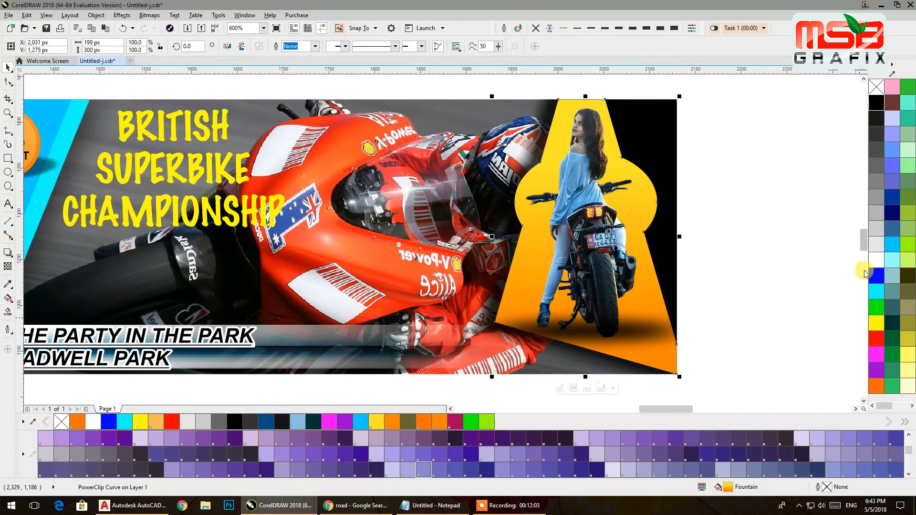
pyautogui.click(877, 249)
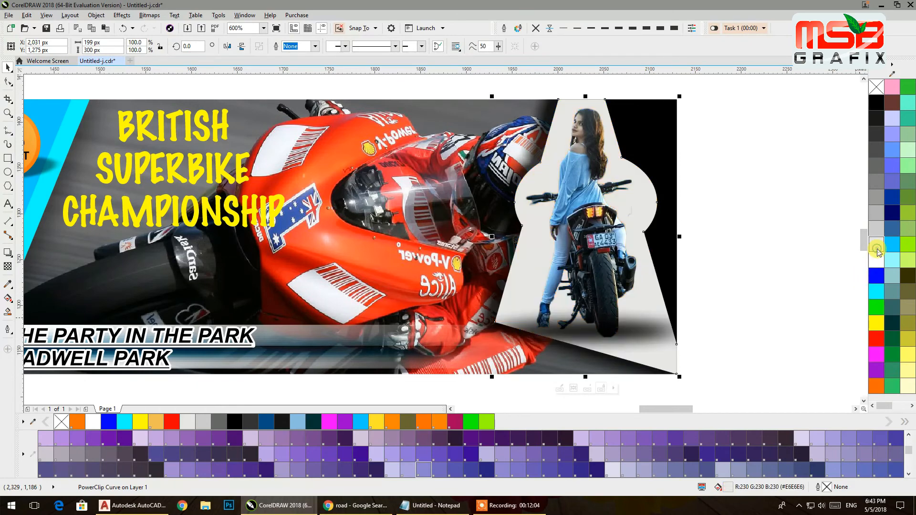
pyautogui.rightClick(875, 152)
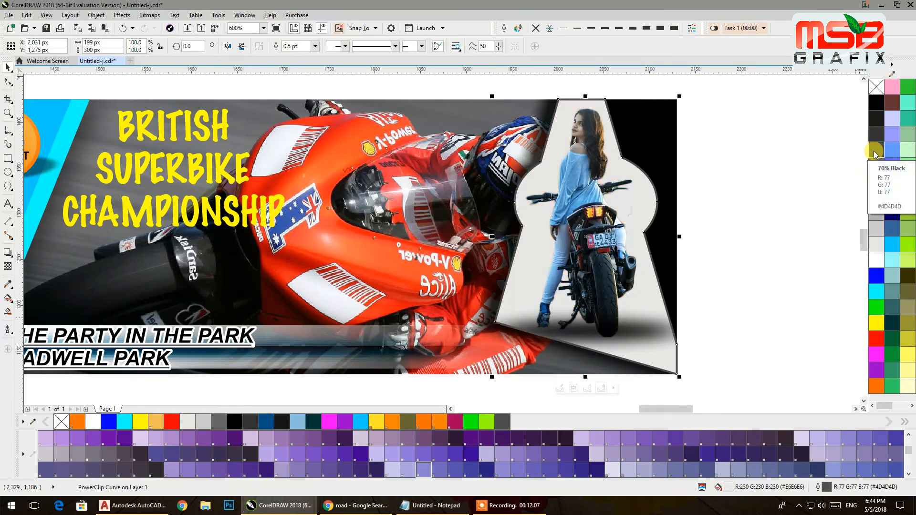
pyautogui.hotkey('ctrl', 'z')
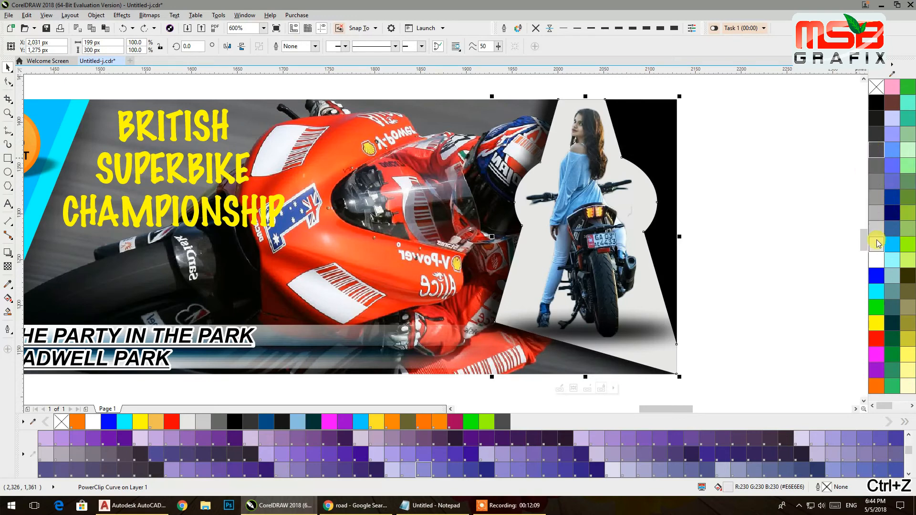
# - Try black, 90% Black, 80% Black and 10% Black fills on the woman's shape, and undo back to the yellow-orange gradient
pyautogui.click(876, 106)
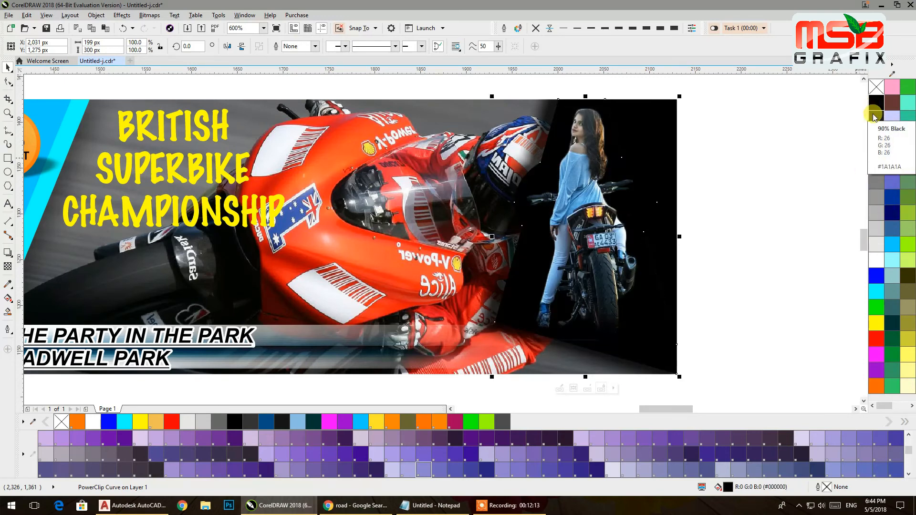
pyautogui.click(874, 117)
pyautogui.click(874, 130)
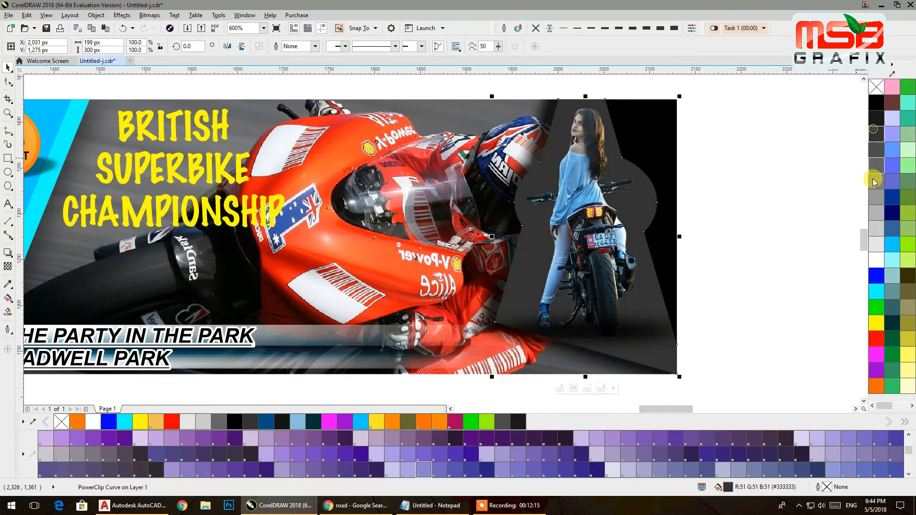
pyautogui.click(876, 245)
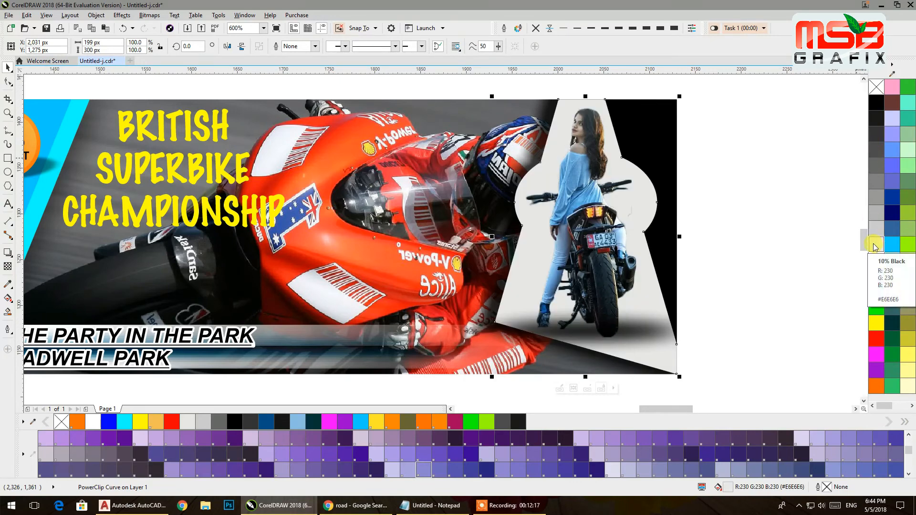
pyautogui.hotkey('ctrl', 'z')
pyautogui.hotkey('ctrl', 'z')
pyautogui.hotkey('ctrl', 'z')
pyautogui.hotkey('ctrl', 'z')
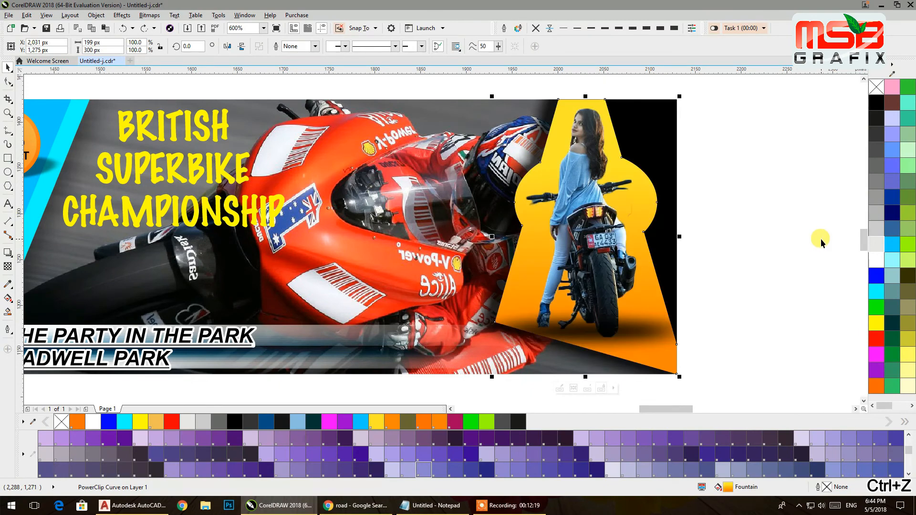
# - Change the BRITISH SUPERBIKE CHAMPIONSHIP text to the Mossy font and shrink it to about 197 px wide
pyautogui.click(821, 238)
pyautogui.scroll(-1, 767, 184)
pyautogui.moveTo(766, 184); pyautogui.dragTo(717, 233)
pyautogui.click(446, 237)
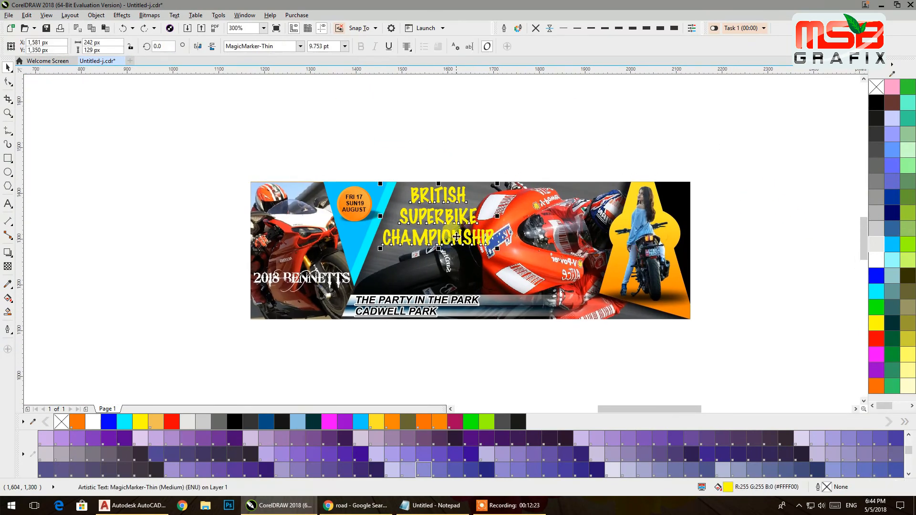
pyautogui.moveTo(401, 125); pyautogui.dragTo(518, 132)
pyautogui.click(301, 46)
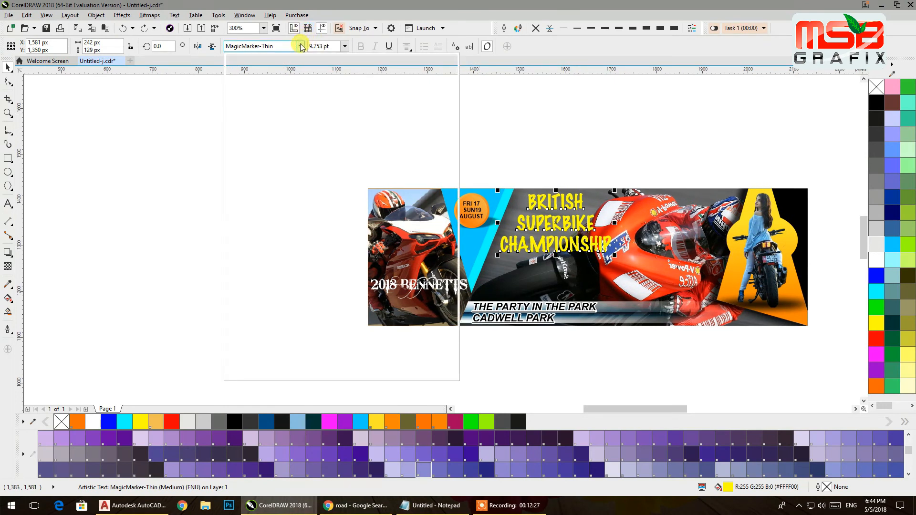
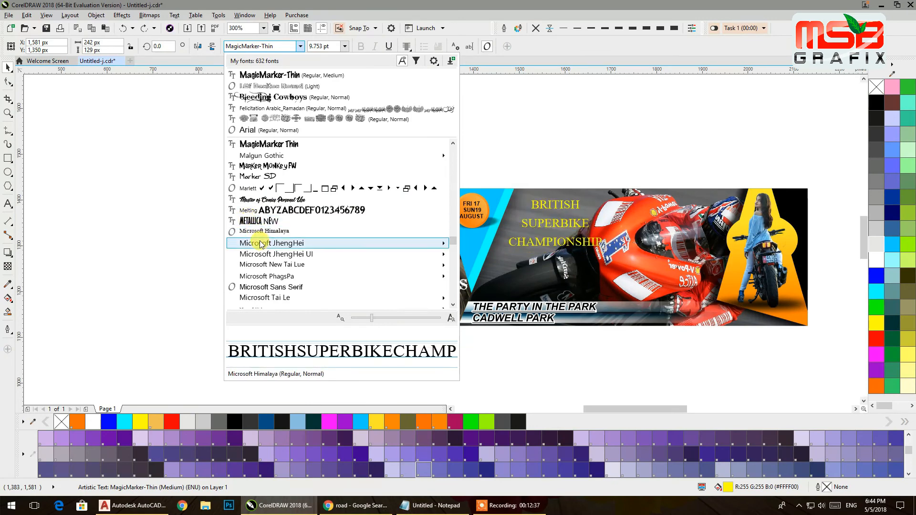
pyautogui.scroll(-1, 334, 254)
pyautogui.scroll(-2, 334, 255)
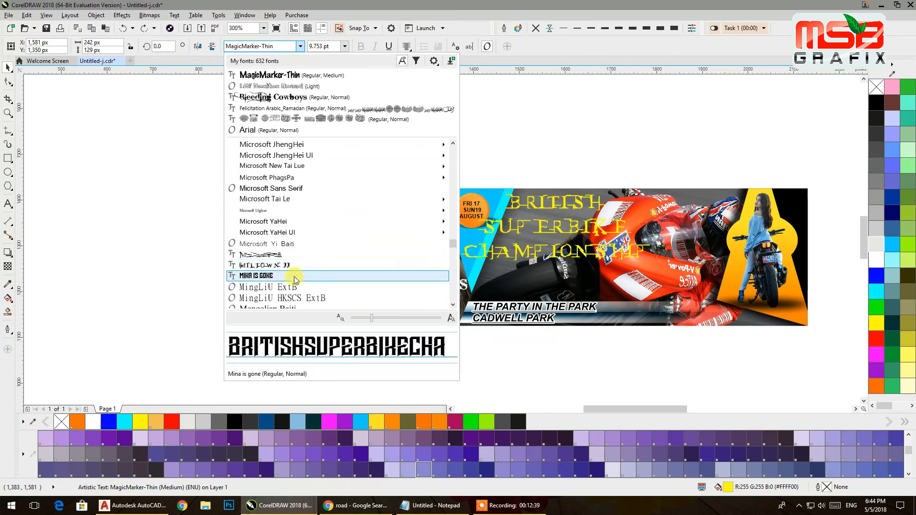
pyautogui.scroll(-3, 279, 260)
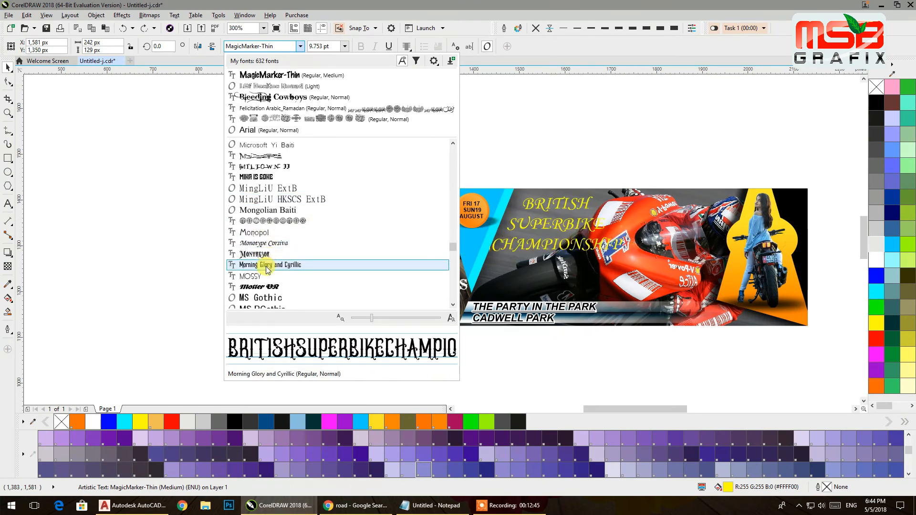
pyautogui.scroll(-1, 324, 244)
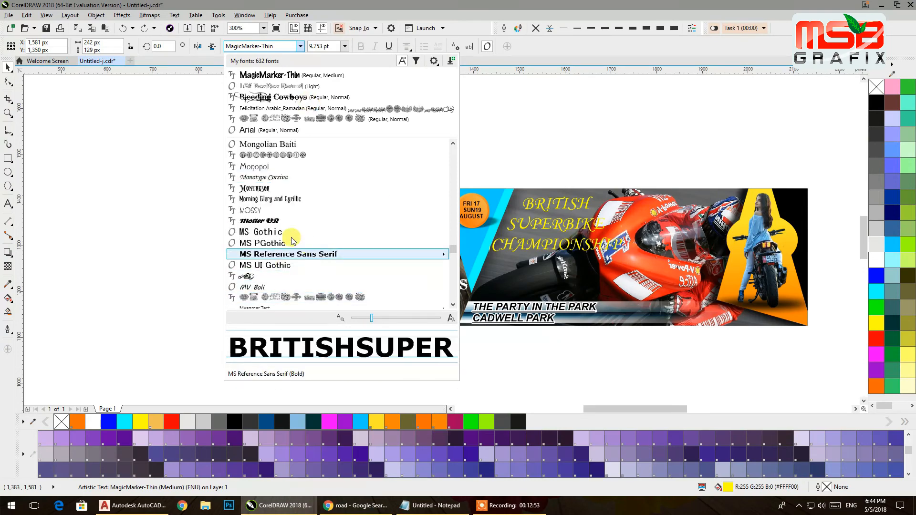
pyautogui.click(262, 208)
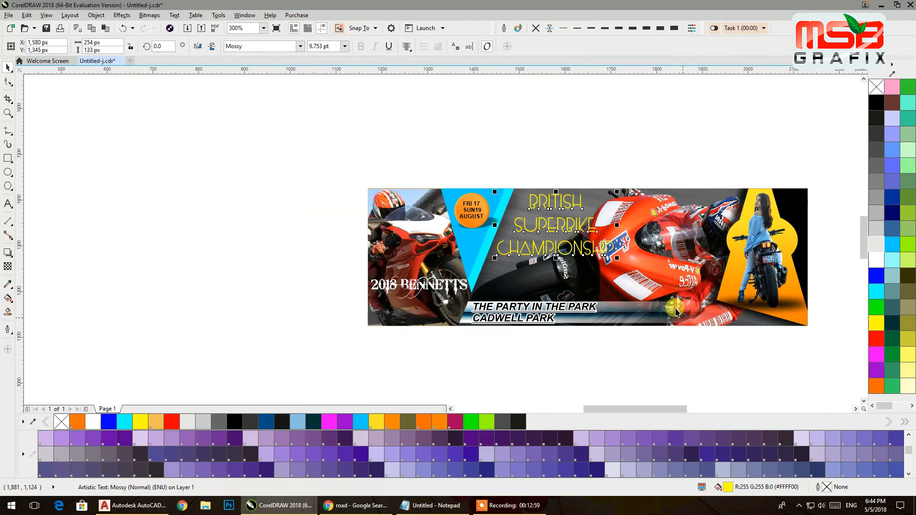
pyautogui.moveTo(621, 259); pyautogui.dragTo(593, 256)
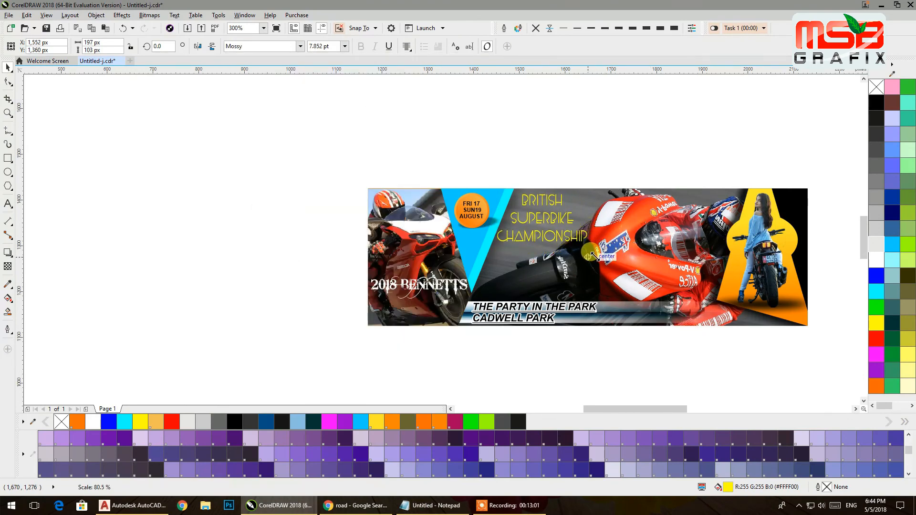
pyautogui.click(614, 375)
# - Draw a rectangle about 175 × 33 px around BRITISH and stack copies about 41 px tall around SUPERBIKE and CHAMPIONSHIP
pyautogui.scroll(4, 530, 202)
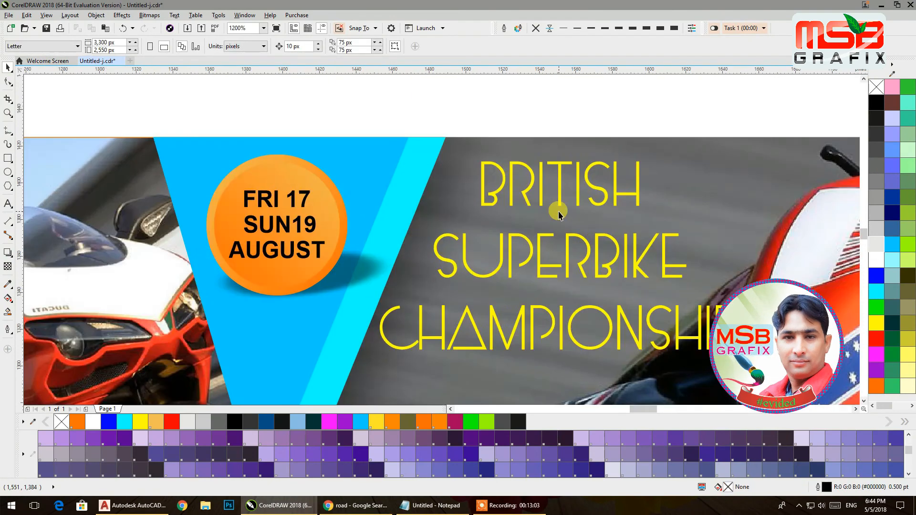
pyautogui.click(7, 158)
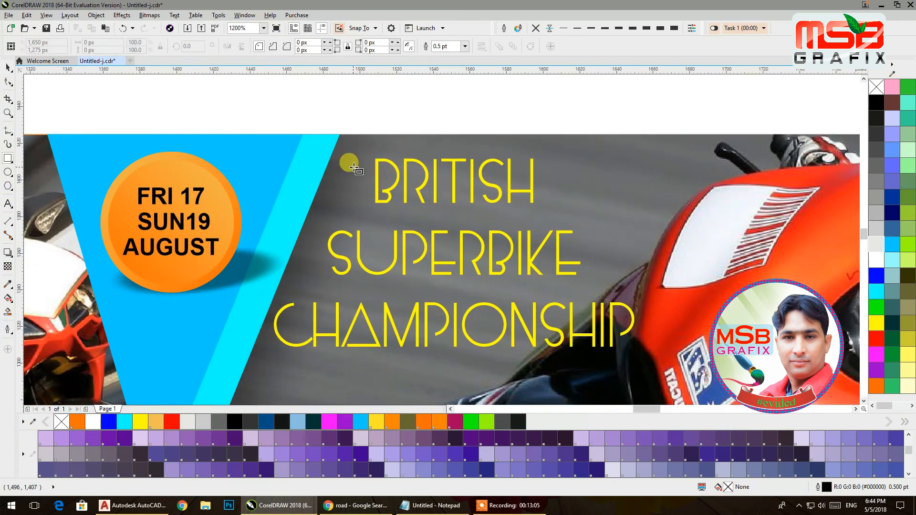
pyautogui.moveTo(297, 149); pyautogui.dragTo(620, 211)
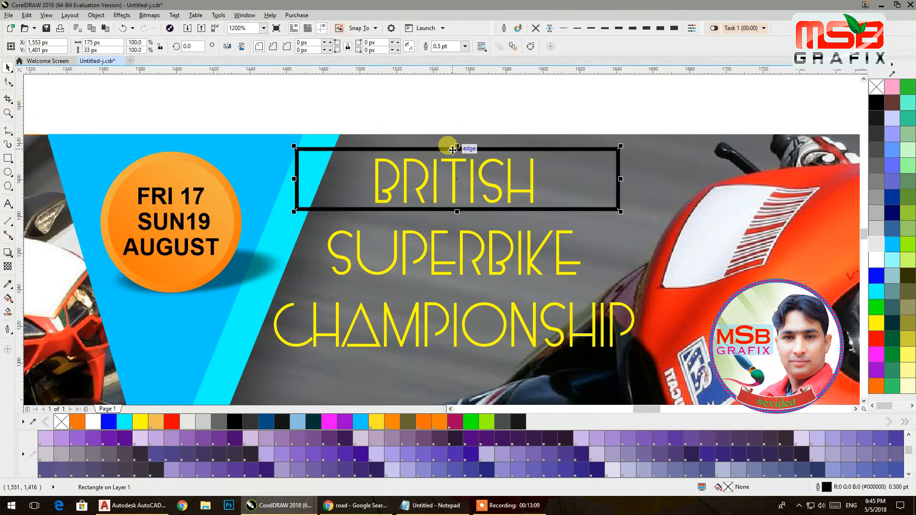
pyautogui.moveTo(456, 147); pyautogui.dragTo(457, 286)
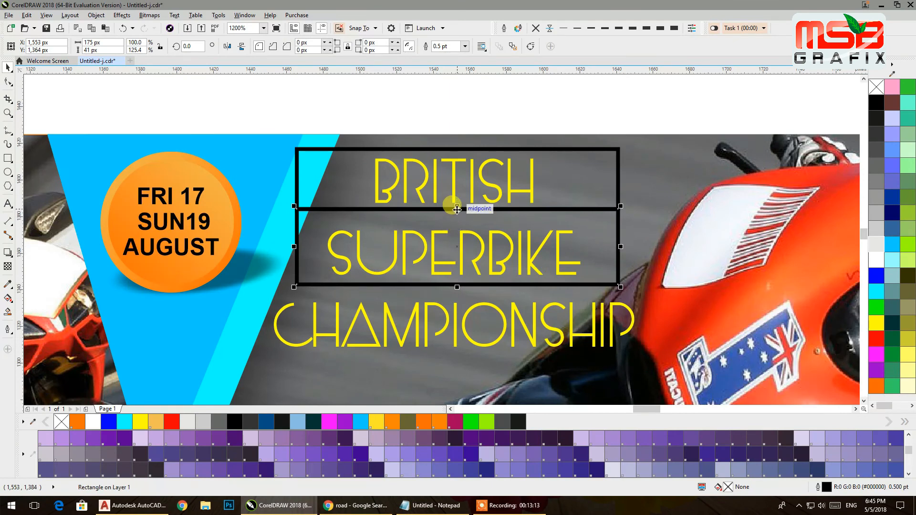
pyautogui.moveTo(457, 207); pyautogui.dragTo(465, 312)
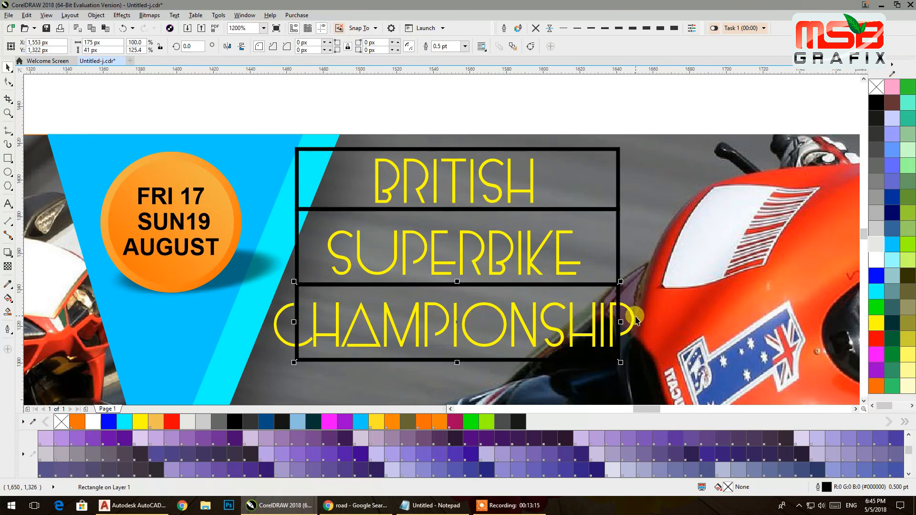
# - Widen the CHAMPIONSHIP rectangle symmetrically to about 209 px and narrow the BRITISH rectangle symmetrically to fit its word
pyautogui.moveTo(623, 321); pyautogui.dragTo(651, 322)
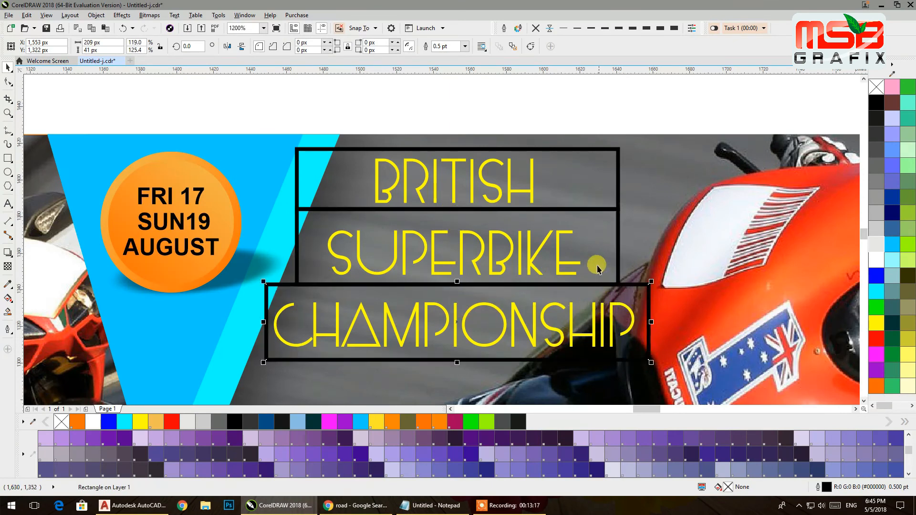
pyautogui.click(616, 184)
pyautogui.moveTo(621, 180); pyautogui.dragTo(573, 178)
# - Fill all three stacked rectangles with white and remove their outlines
pyautogui.keyDown('shift'); pyautogui.click(604, 218); pyautogui.keyUp('shift')
pyautogui.keyDown('shift'); pyautogui.click(602, 292); pyautogui.keyUp('shift')
pyautogui.click(876, 263)
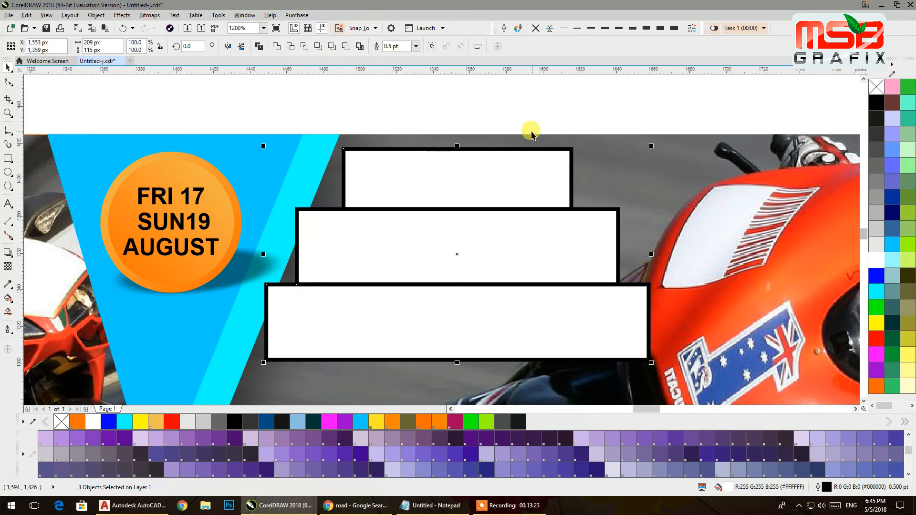
pyautogui.click(536, 28)
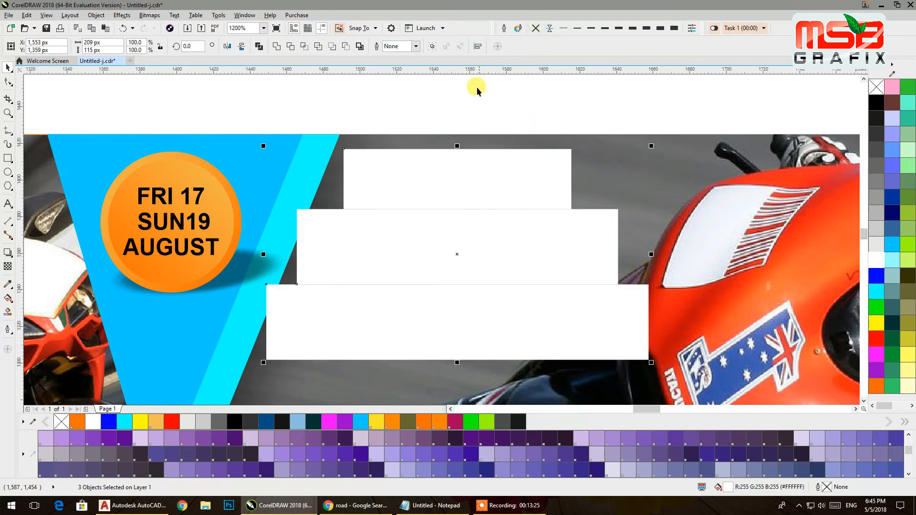
# - Try converting the three stacked white rectangles to a 300 dpi RGB bitmap with a transparent background, and undo it
pyautogui.click(149, 16)
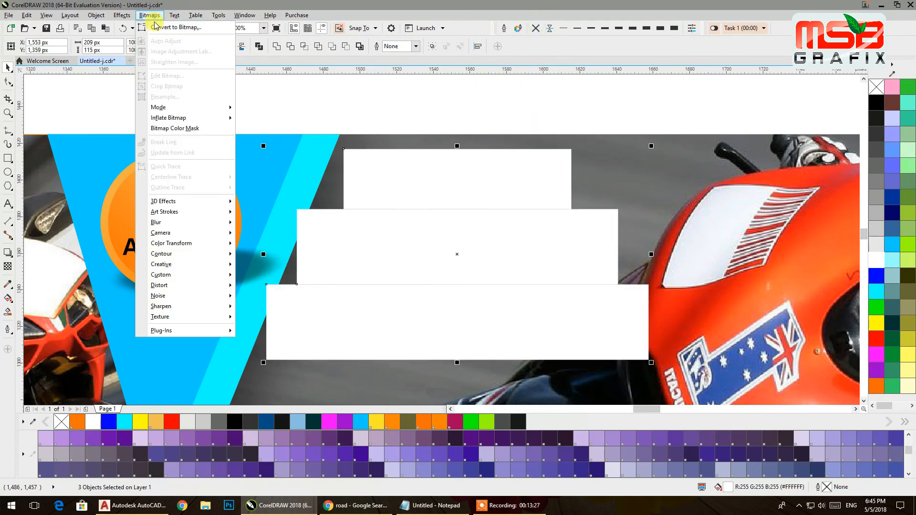
pyautogui.click(156, 27)
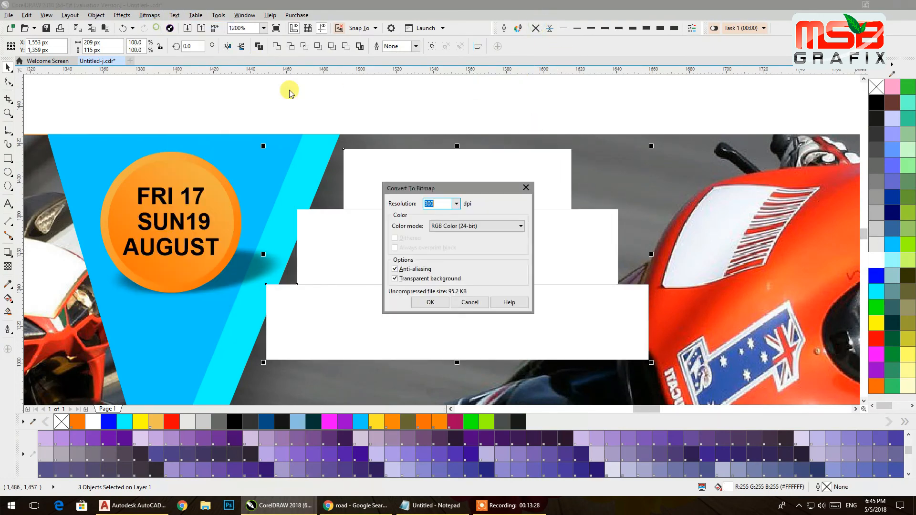
pyautogui.click(442, 302)
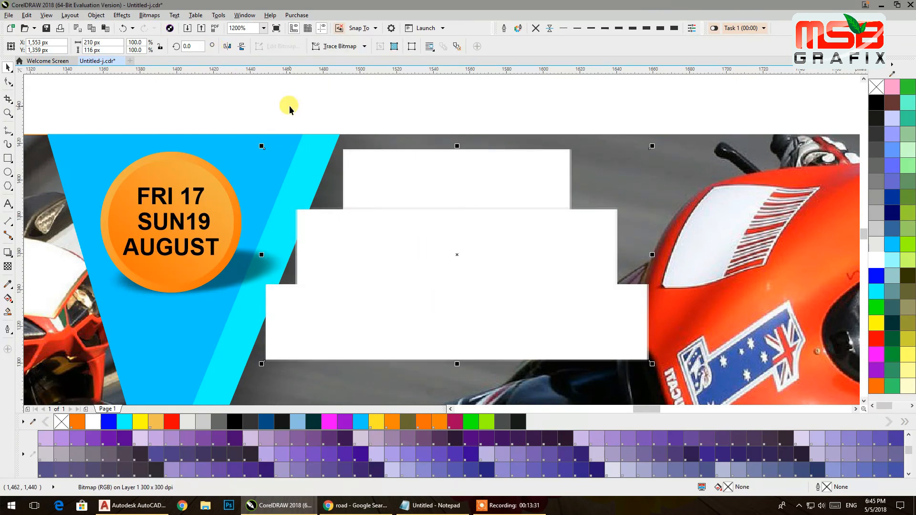
pyautogui.hotkey('ctrl', 'z')
pyautogui.hotkey('ctrl', 'z')
# - Move the top white rectangle so its lower edge snaps exactly onto the upper edge of the middle rectangle
pyautogui.click(372, 101)
pyautogui.click(385, 154)
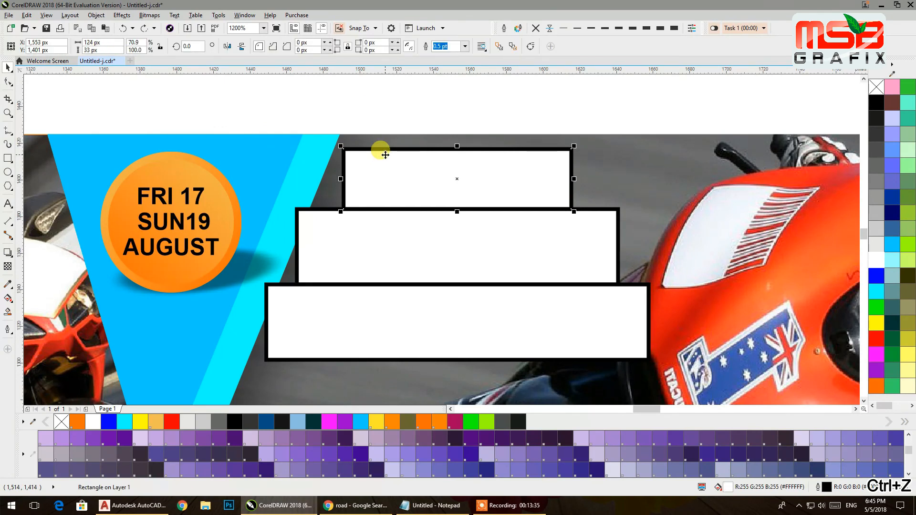
pyautogui.hotkey('ctrl', 'Down')
pyautogui.scroll(4, 447, 201)
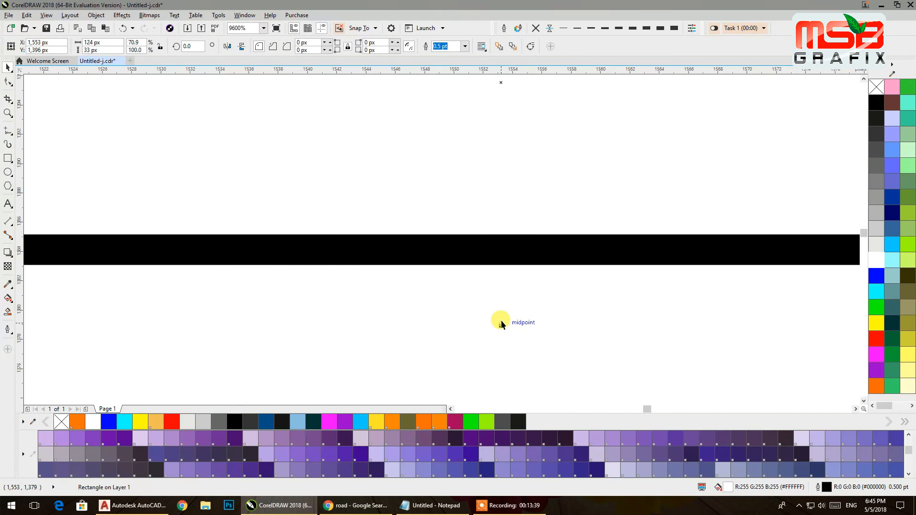
pyautogui.moveTo(500, 324); pyautogui.dragTo(501, 270)
pyautogui.scroll(-5, 501, 272)
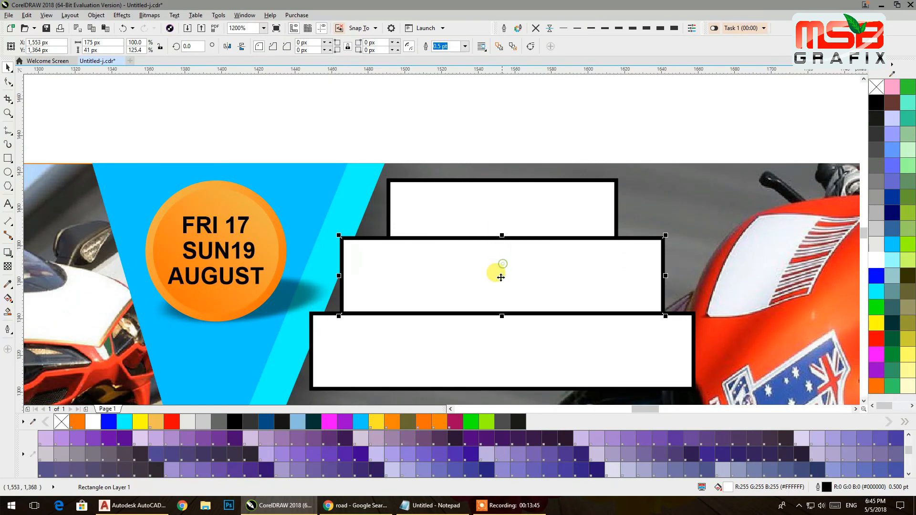
# - Move the top and middle rectangles together so they snap onto the upper edge of the lowest rectangle
pyautogui.keyDown('shift'); pyautogui.click(490, 218); pyautogui.keyUp('shift')
pyautogui.scroll(2, 503, 310)
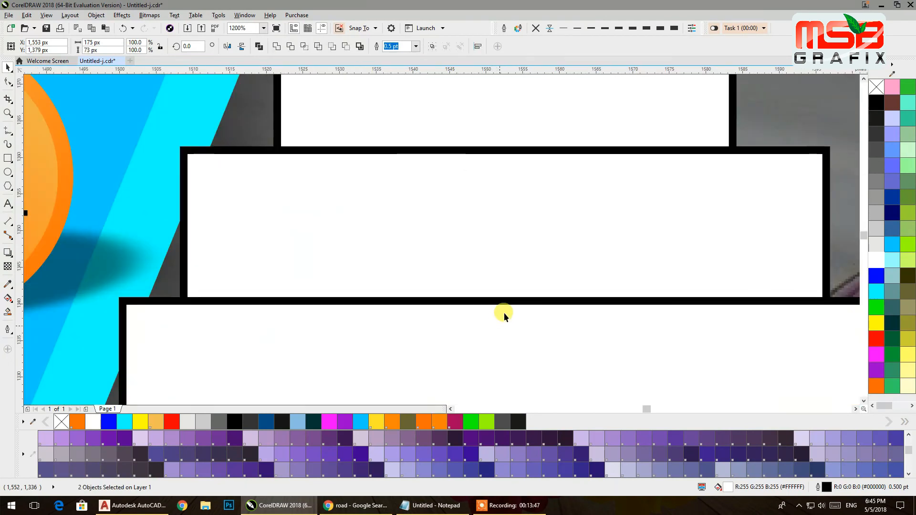
pyautogui.scroll(2, 504, 313)
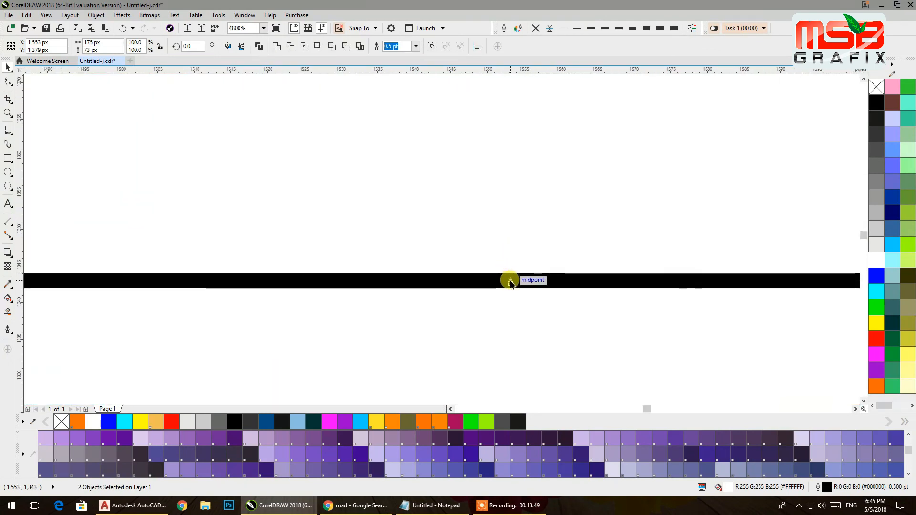
pyautogui.moveTo(511, 283); pyautogui.dragTo(511, 285)
pyautogui.scroll(-3, 506, 239)
# - Remove the outlines of all three stacked rectangles and convert them to one 300 dpi RGB bitmap with a transparent background
pyautogui.keyDown('shift'); pyautogui.click(493, 259); pyautogui.keyUp('shift')
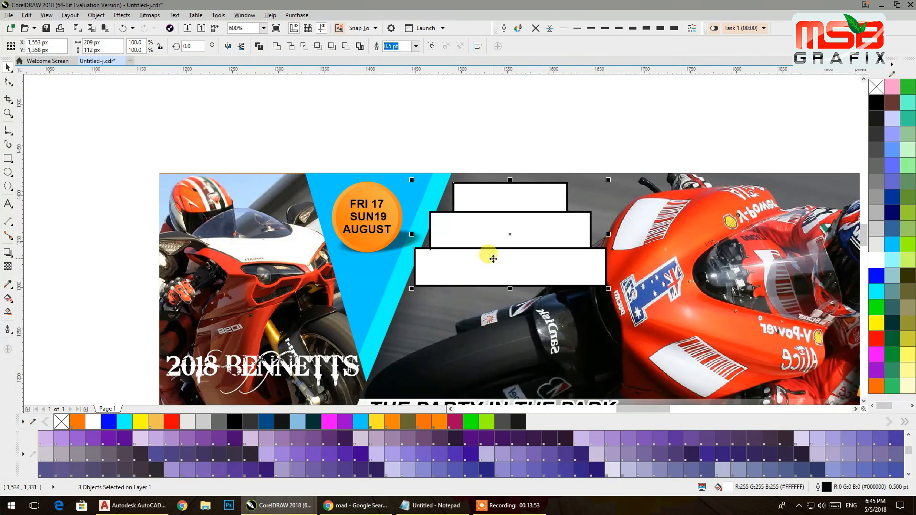
pyautogui.click(537, 29)
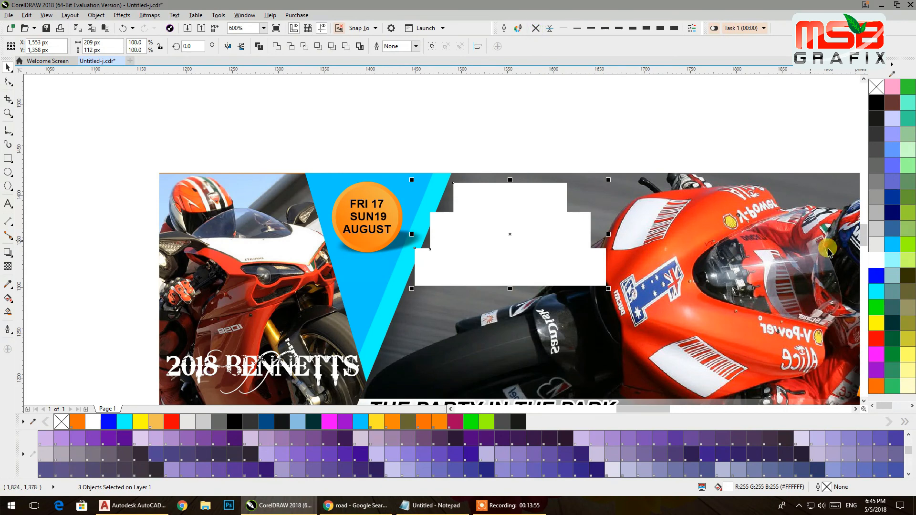
pyautogui.click(150, 15)
pyautogui.click(165, 23)
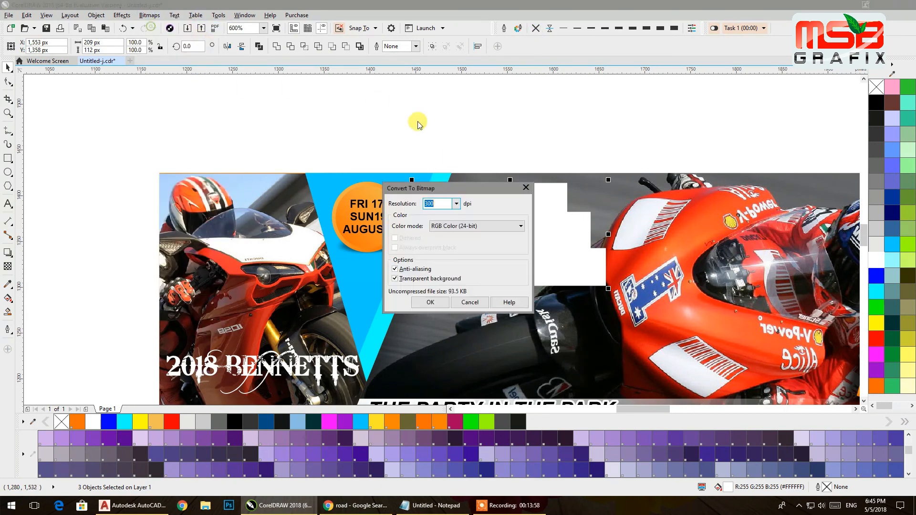
pyautogui.click(430, 304)
# - Apply a Gaussian Blur with a 16.0 pixel radius to the white stacked-rectangle bitmap
pyautogui.click(122, 15)
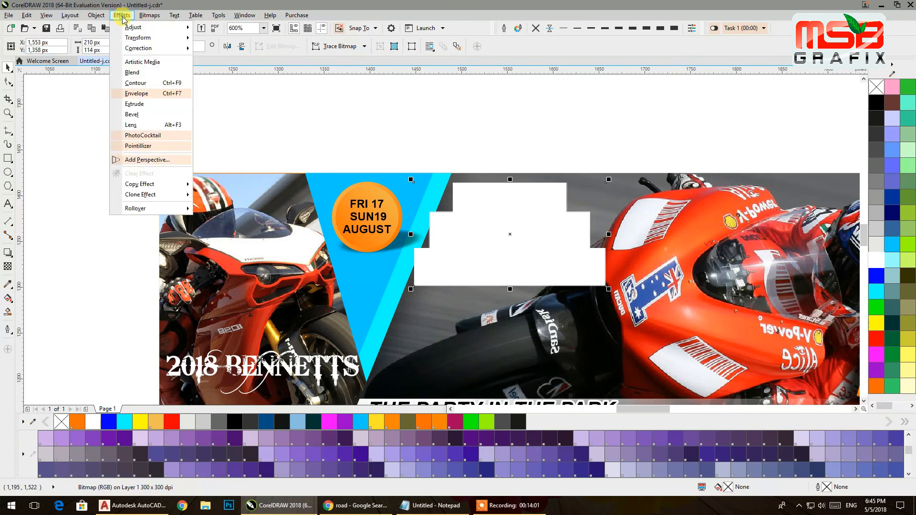
pyautogui.moveTo(149, 16)
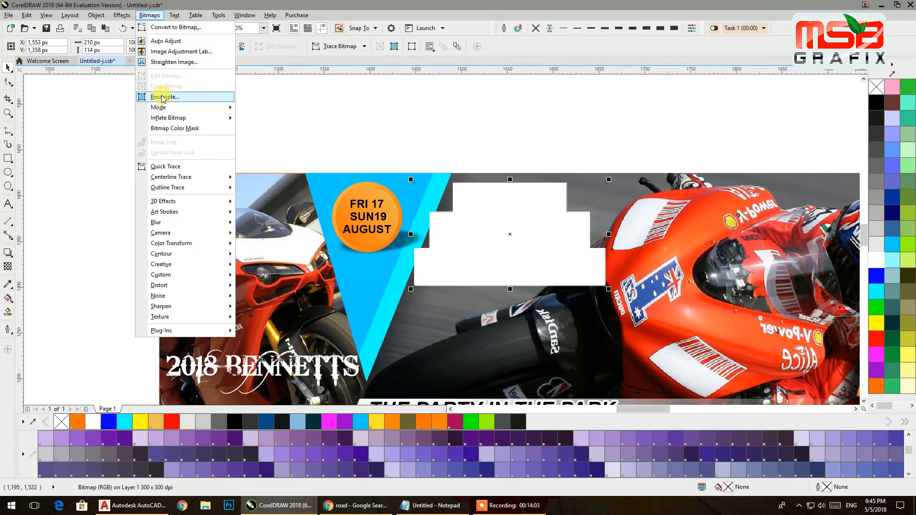
pyautogui.moveTo(176, 243)
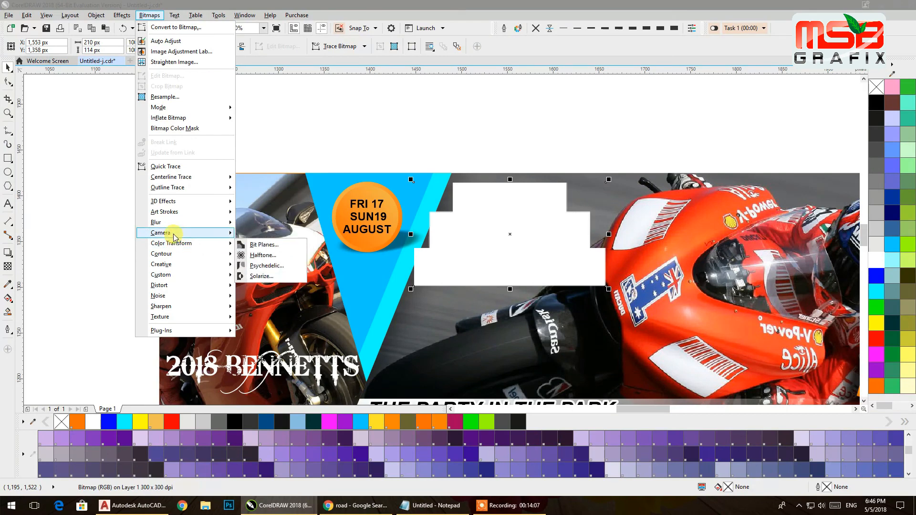
pyautogui.moveTo(174, 223)
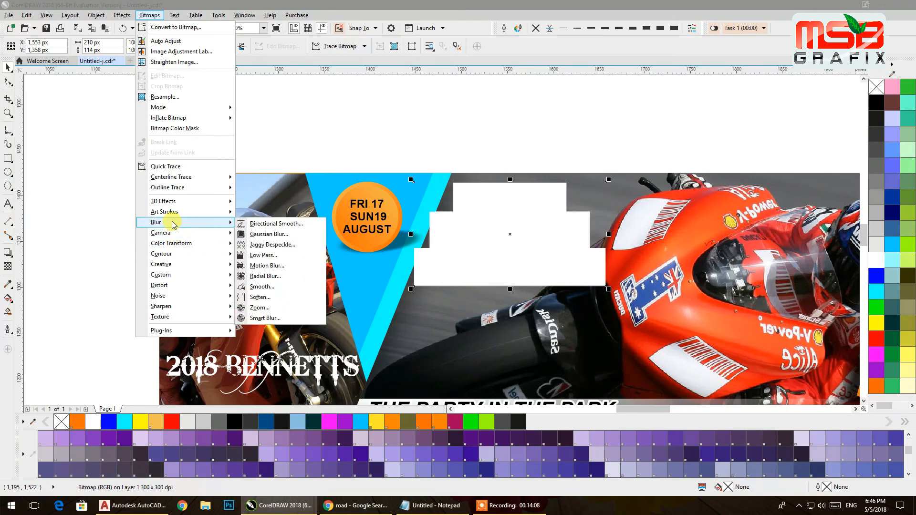
pyautogui.click(260, 235)
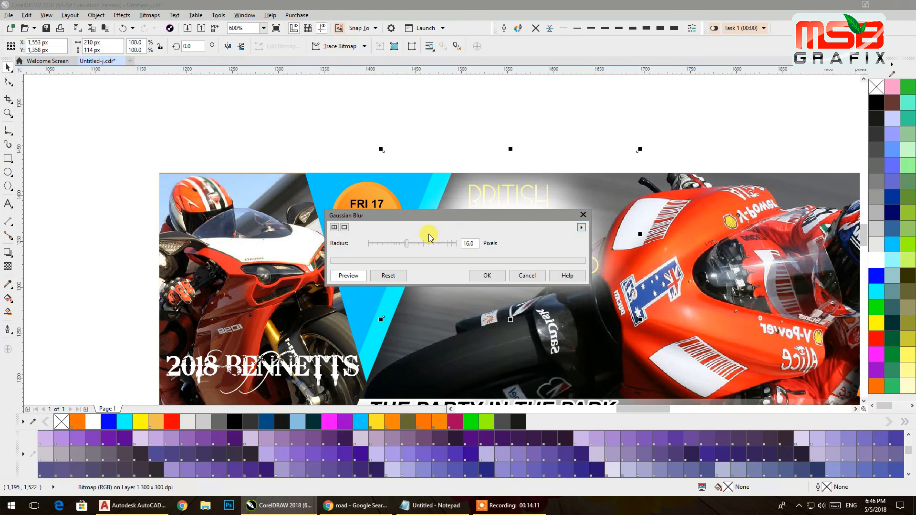
pyautogui.moveTo(425, 221); pyautogui.dragTo(382, 100)
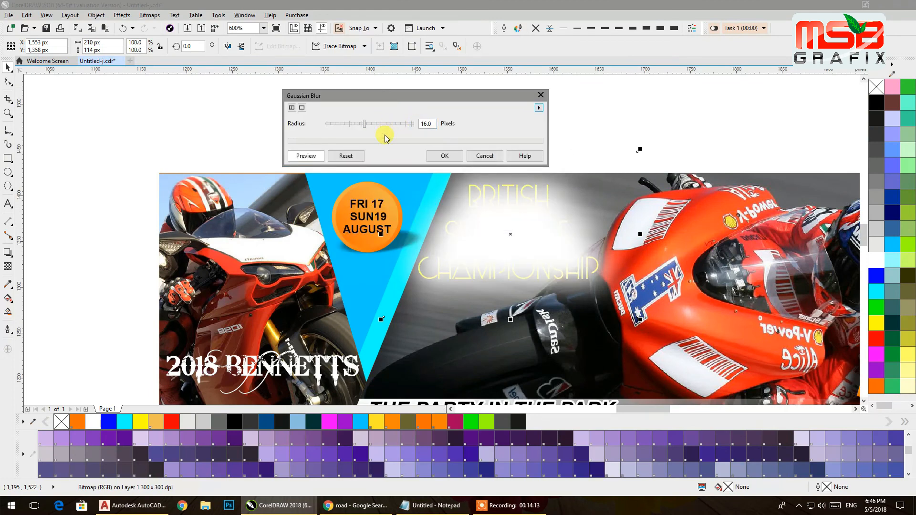
pyautogui.click(446, 156)
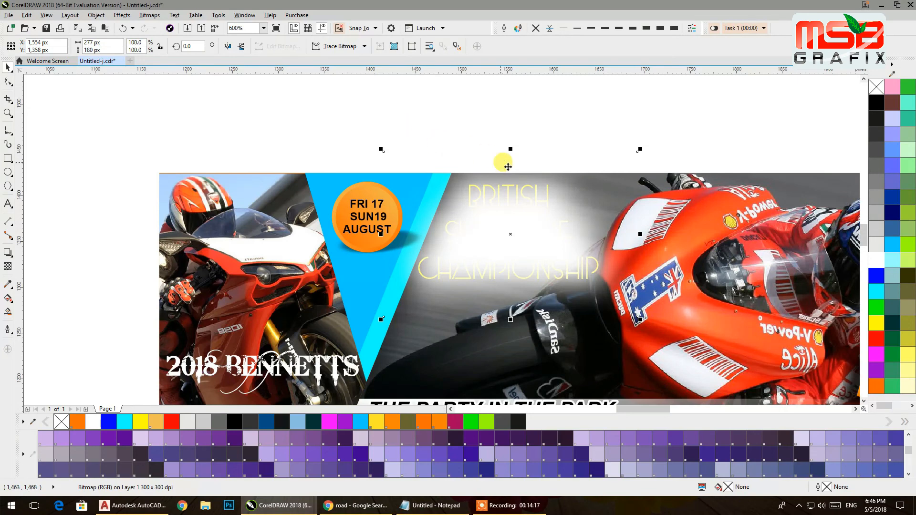
# - Place the blurred white glow behind the BRITISH SUPERBIKE CHAMPIONSHIP text and above the motorcycle photo
pyautogui.rightClick(560, 190)
pyautogui.press('Escape')
pyautogui.press('Escape')
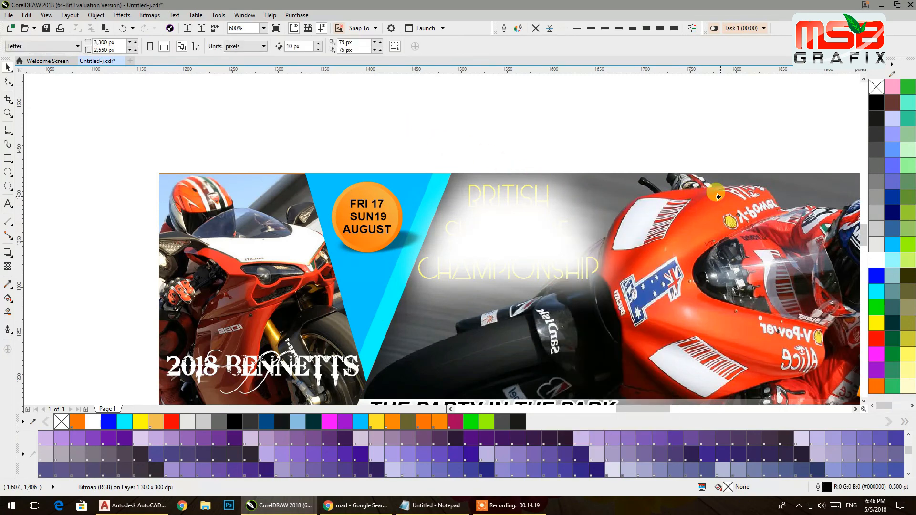
pyautogui.click(719, 196)
pyautogui.click(617, 119)
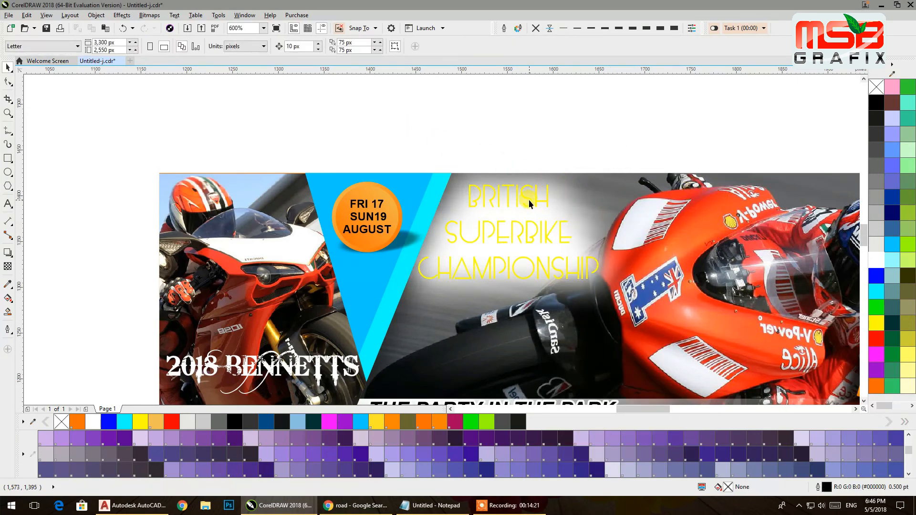
# - Fill the BRITISH SUPERBIKE CHAMPIONSHIP text with black
pyautogui.click(529, 199)
pyautogui.click(875, 104)
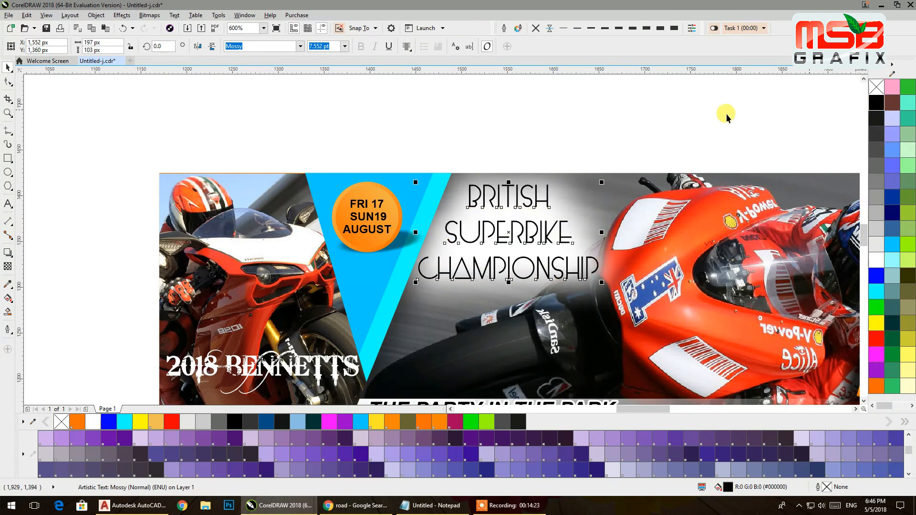
pyautogui.click(627, 108)
pyautogui.scroll(-2, 474, 136)
pyautogui.moveTo(499, 169); pyautogui.dragTo(375, 186)
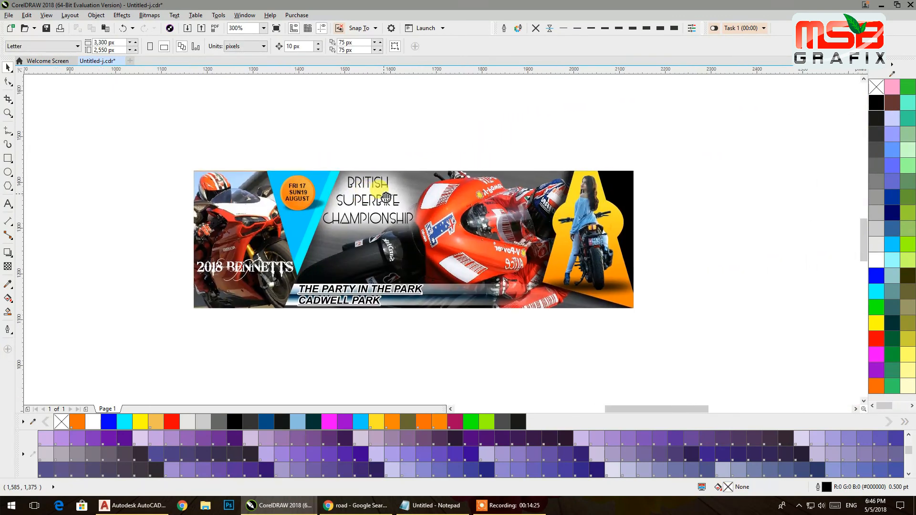
pyautogui.click(7, 113)
pyautogui.moveTo(188, 168); pyautogui.dragTo(640, 316)
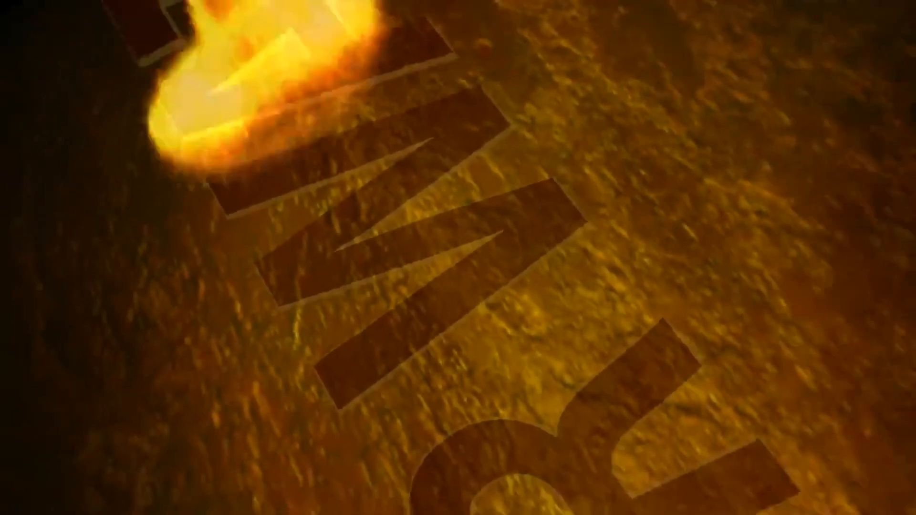